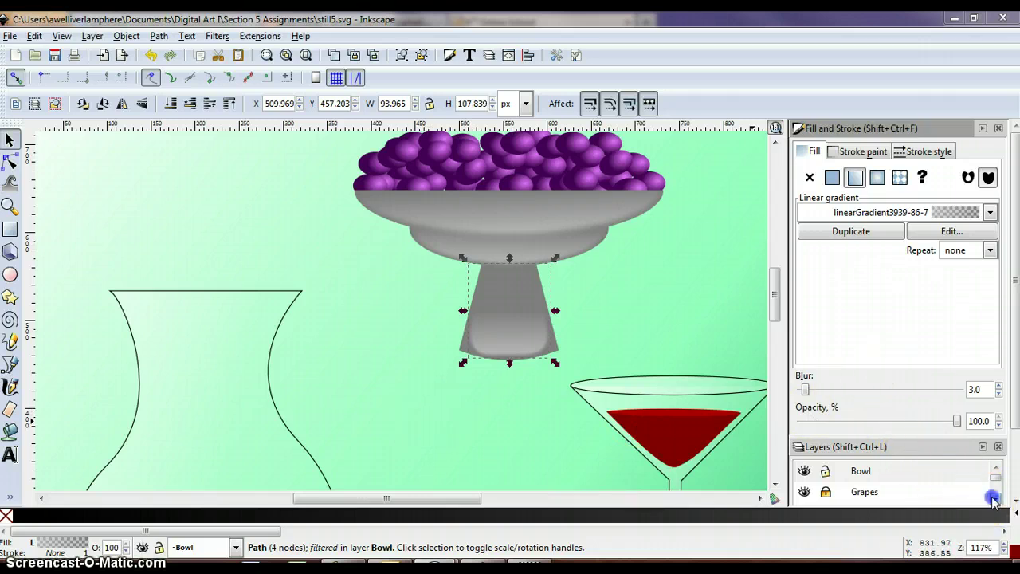
# Unlock the Glass layer
pyautogui.click(994, 498)
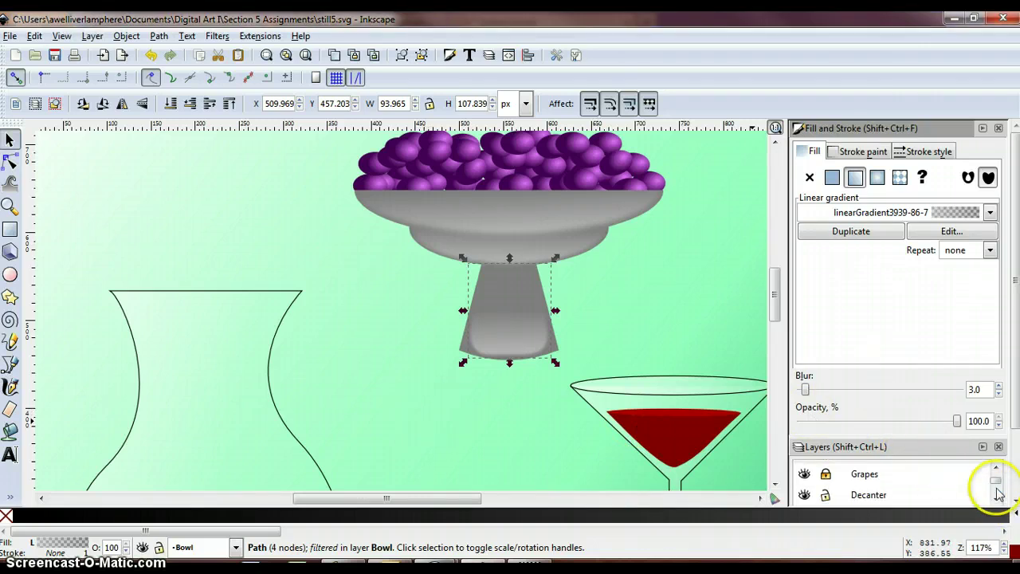
pyautogui.click(996, 498)
pyautogui.click(995, 498)
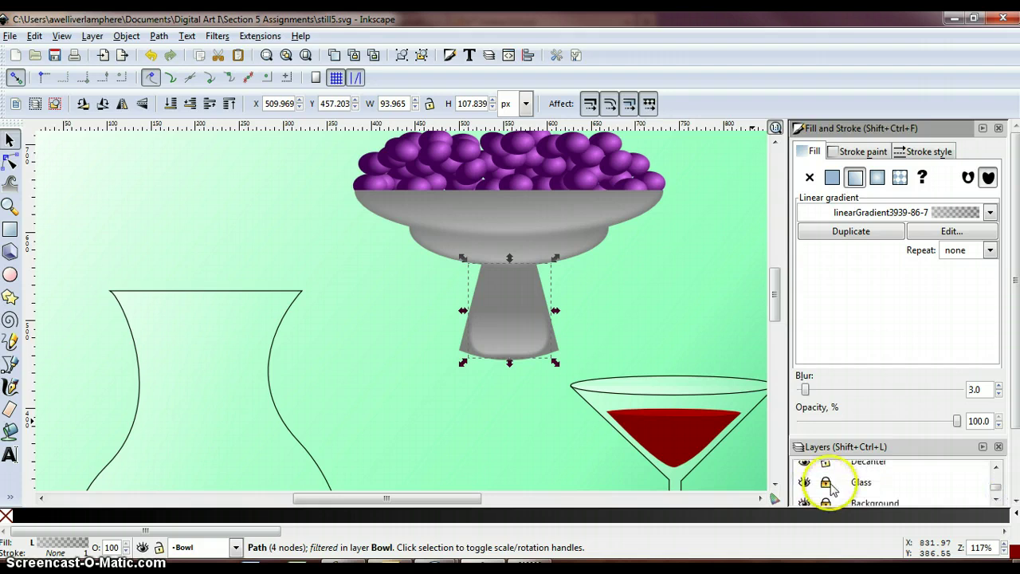
pyautogui.click(828, 483)
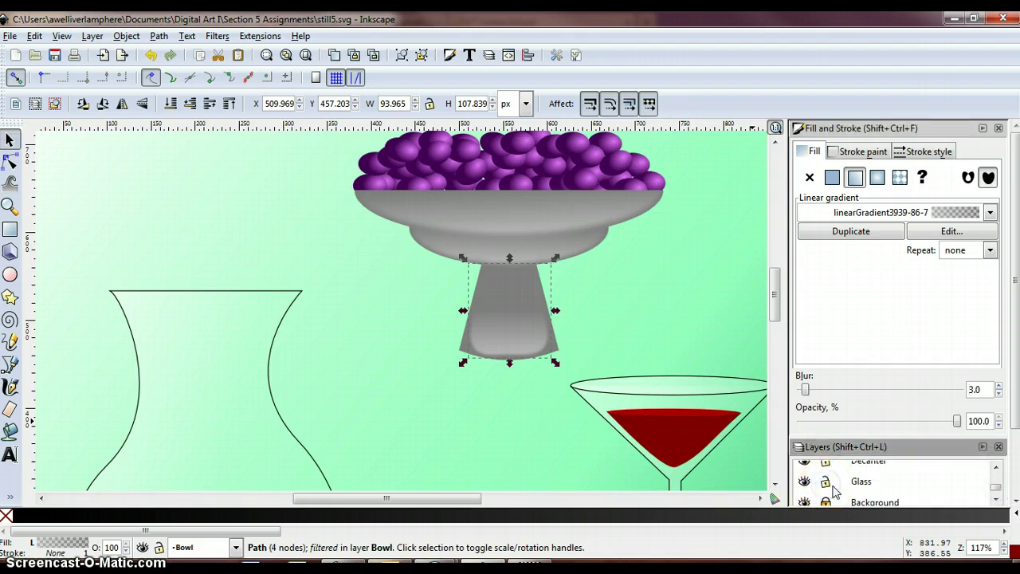
pyautogui.click(998, 479)
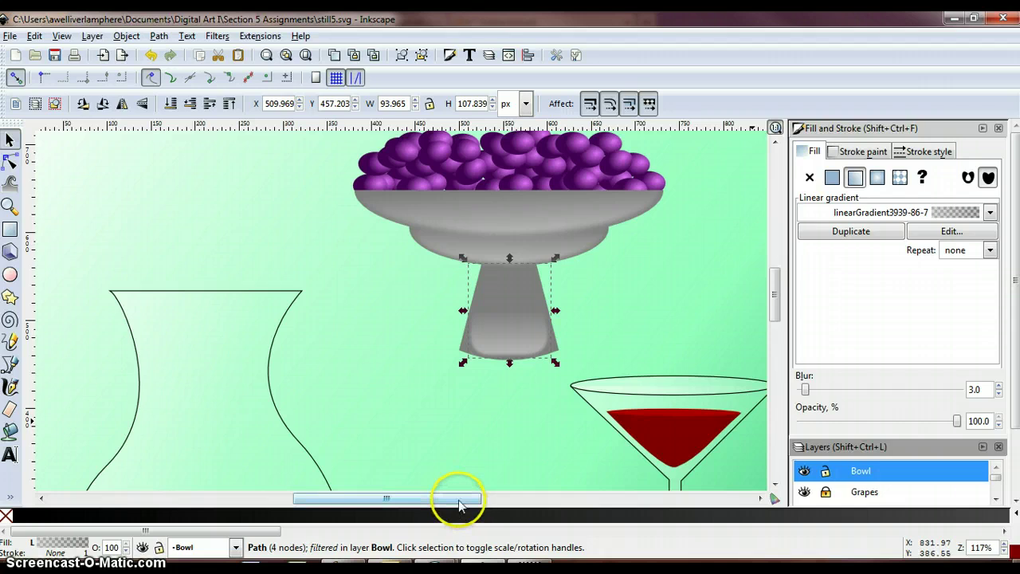
# Copy the blurred gradient highlight shape from the upper section of the fruit bowl
pyautogui.click(405, 209)
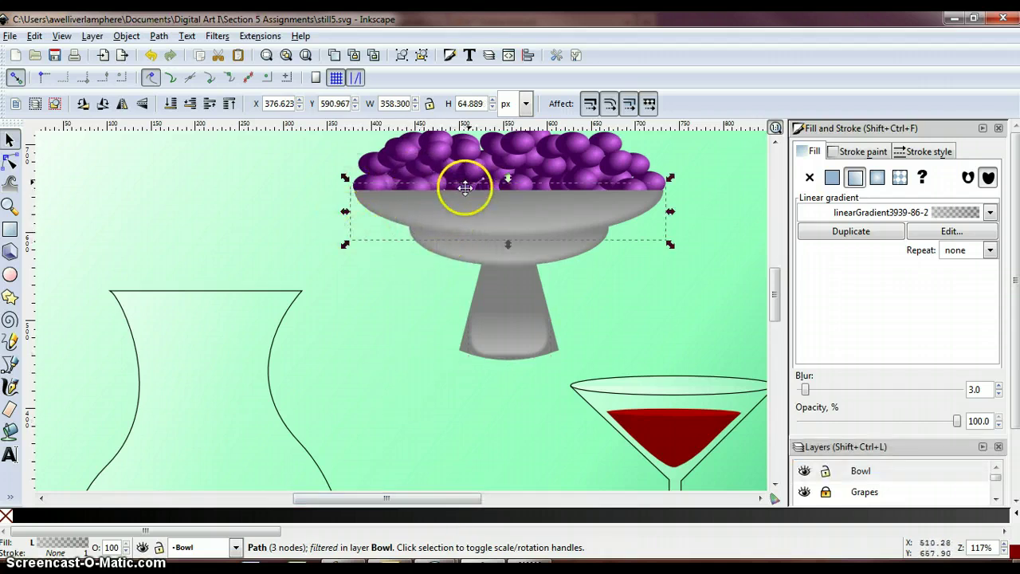
pyautogui.click(35, 36)
pyautogui.click(53, 129)
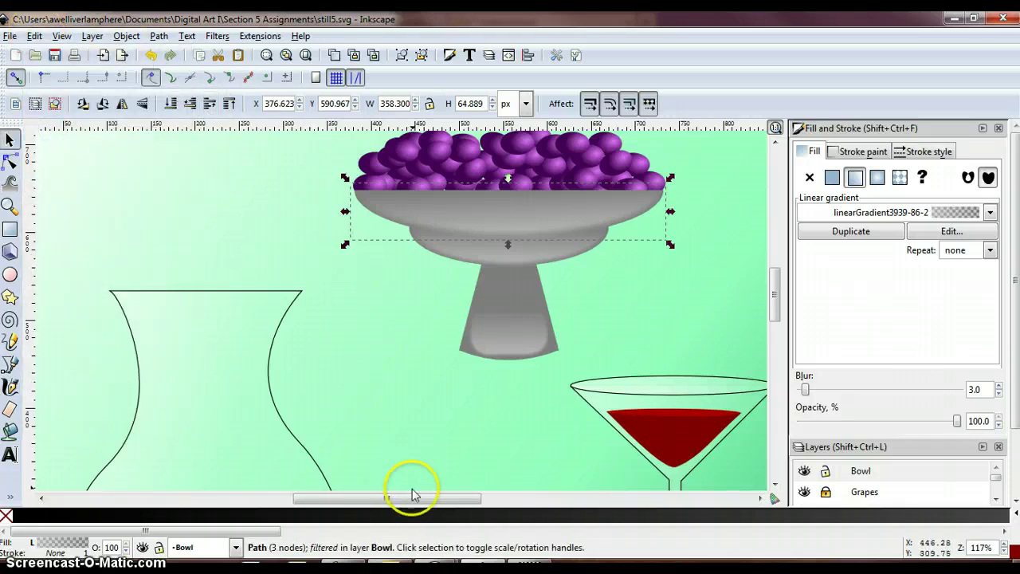
# Paste the copied highlight into the Decanter layer and position it over the bottom of the decanter's wine
pyautogui.moveTo(413, 494); pyautogui.dragTo(382, 494)
pyautogui.scroll(-8, 349, 428)
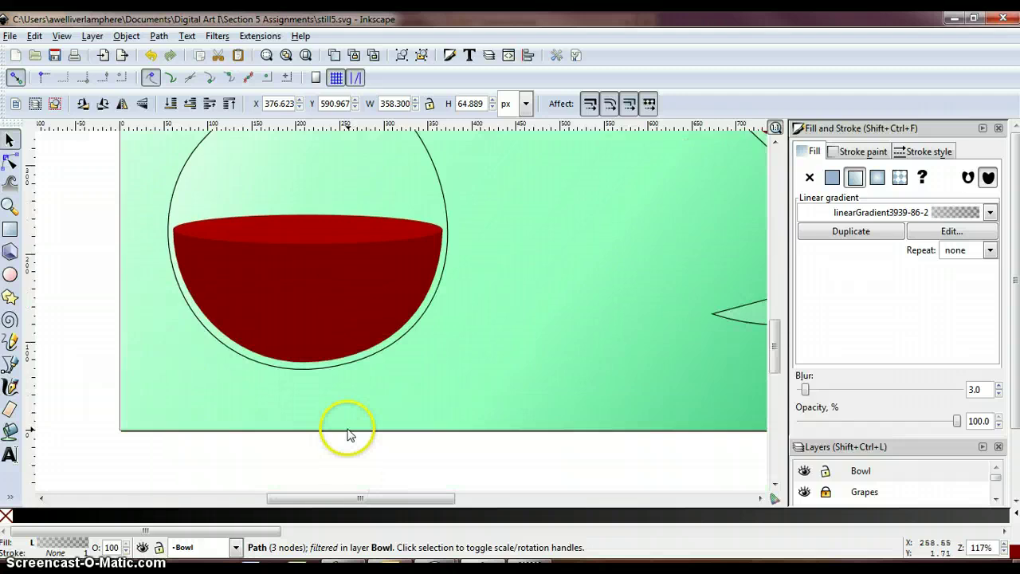
pyautogui.scroll(1, 348, 435)
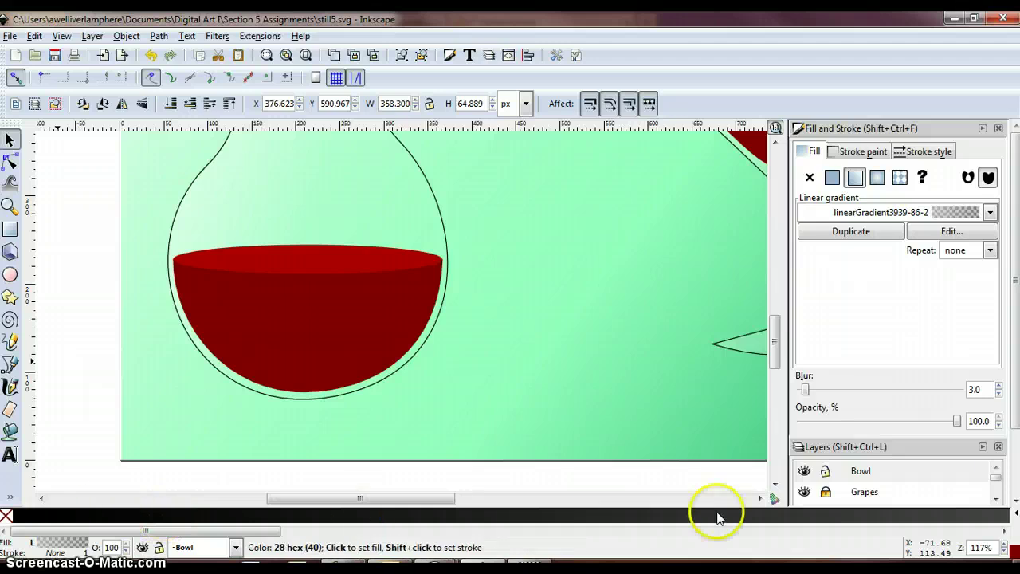
pyautogui.click(995, 499)
pyautogui.click(996, 499)
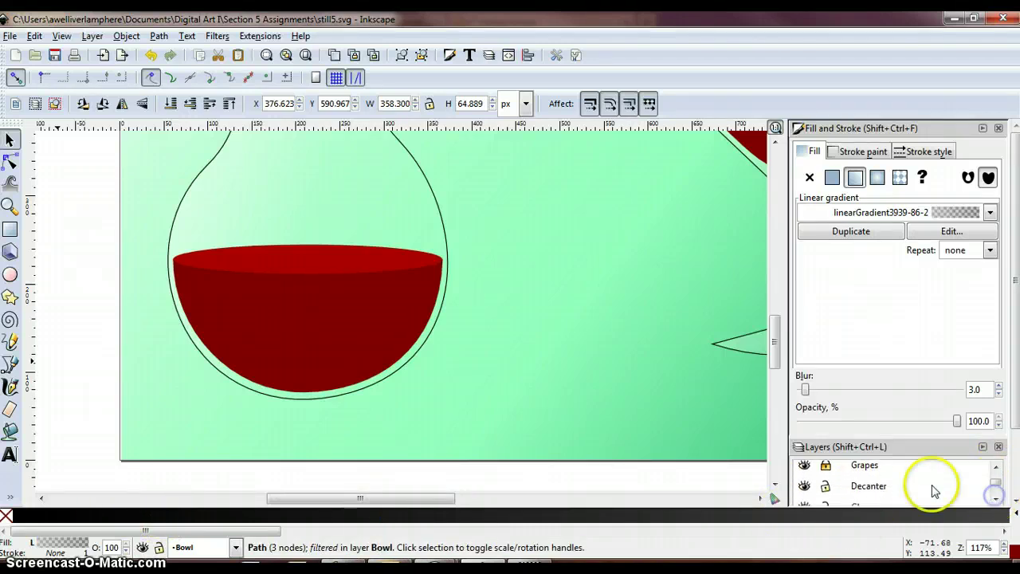
pyautogui.click(924, 485)
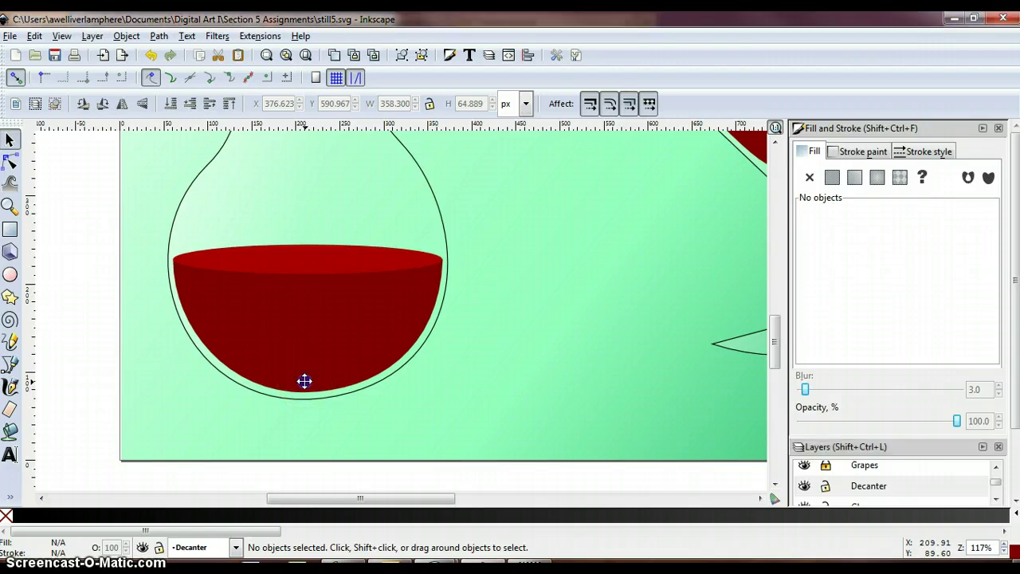
pyautogui.click(331, 381)
pyautogui.click(513, 384)
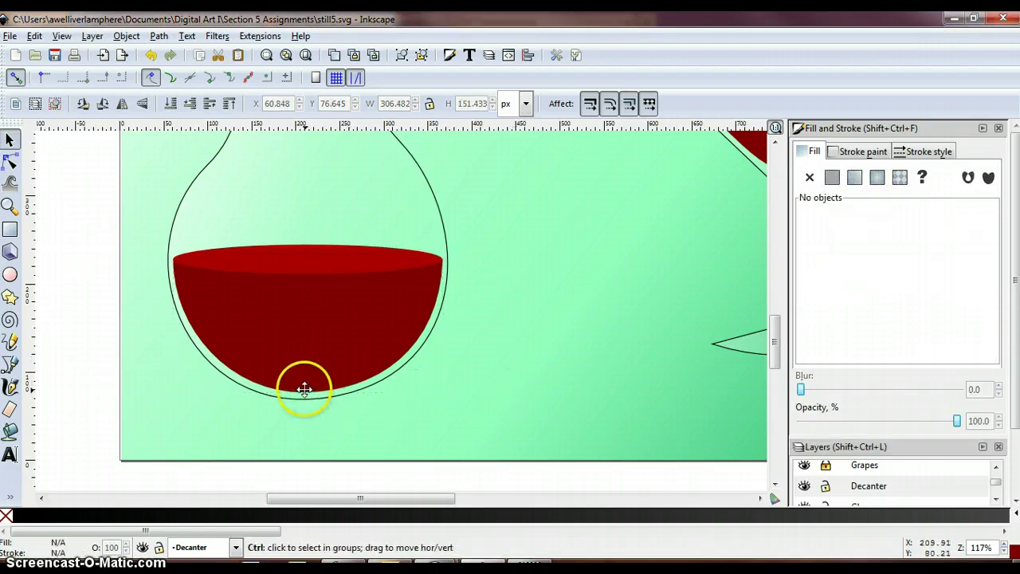
pyautogui.click(304, 391)
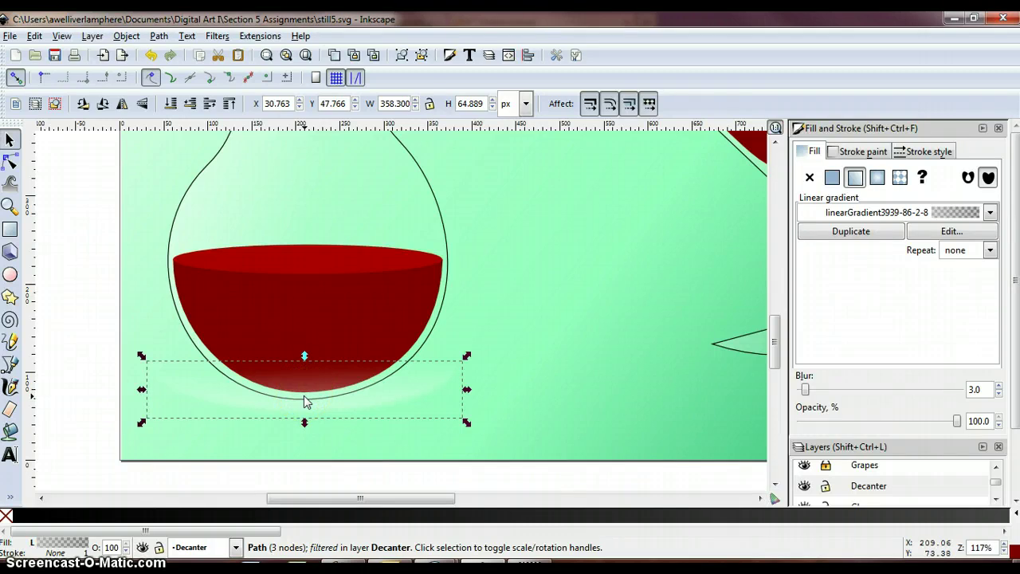
pyautogui.moveTo(307, 401); pyautogui.dragTo(312, 378)
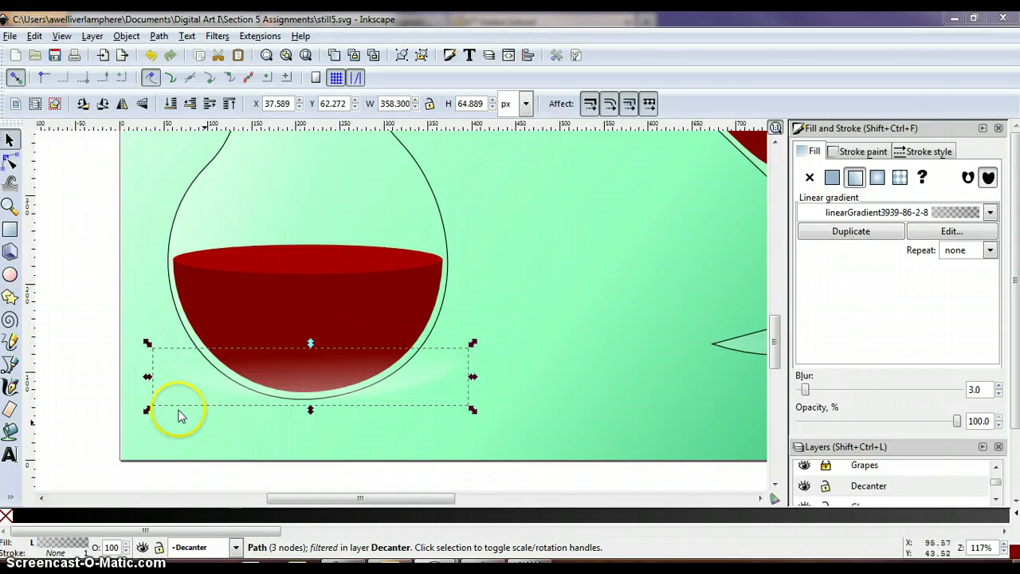
# Resize the decanter highlight to about 232 px wide and 69 px high, fitting it to the bottom curve of the wine
pyautogui.moveTo(147, 377); pyautogui.dragTo(180, 381)
pyautogui.moveTo(296, 372); pyautogui.dragTo(261, 366)
pyautogui.moveTo(444, 375); pyautogui.dragTo(409, 369)
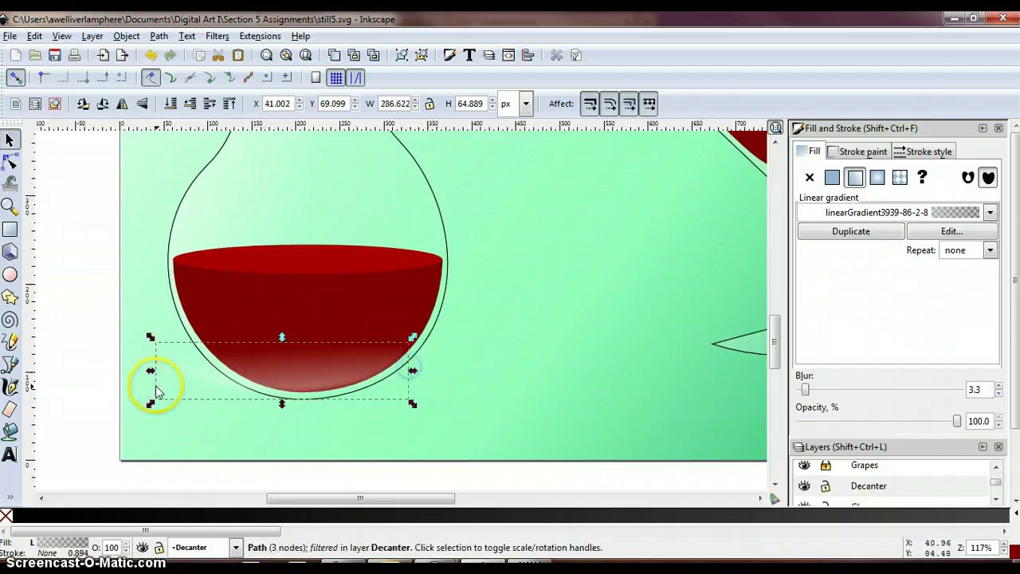
pyautogui.moveTo(152, 370); pyautogui.dragTo(204, 368)
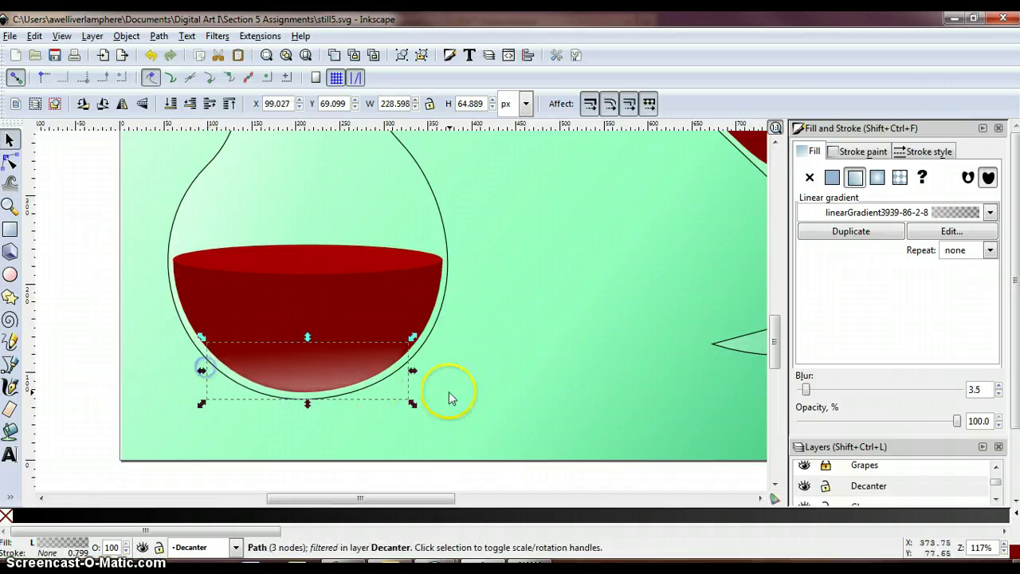
pyautogui.moveTo(419, 371)
pyautogui.mouseDown()
pyautogui.moveTo(430, 372)
pyautogui.moveTo(401, 367)
pyautogui.moveTo(417, 372)
pyautogui.mouseUp()
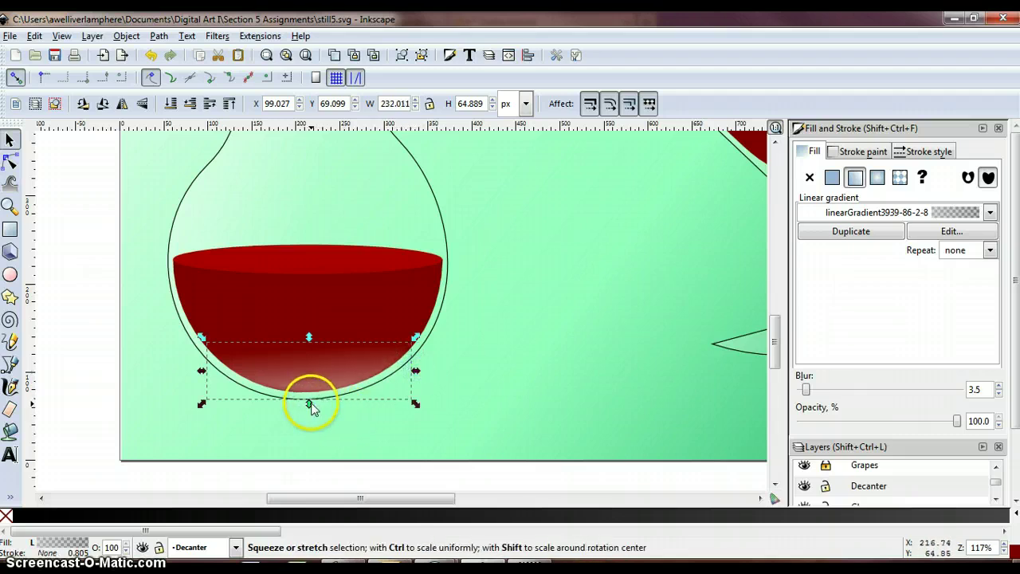
pyautogui.moveTo(310, 405); pyautogui.dragTo(308, 408)
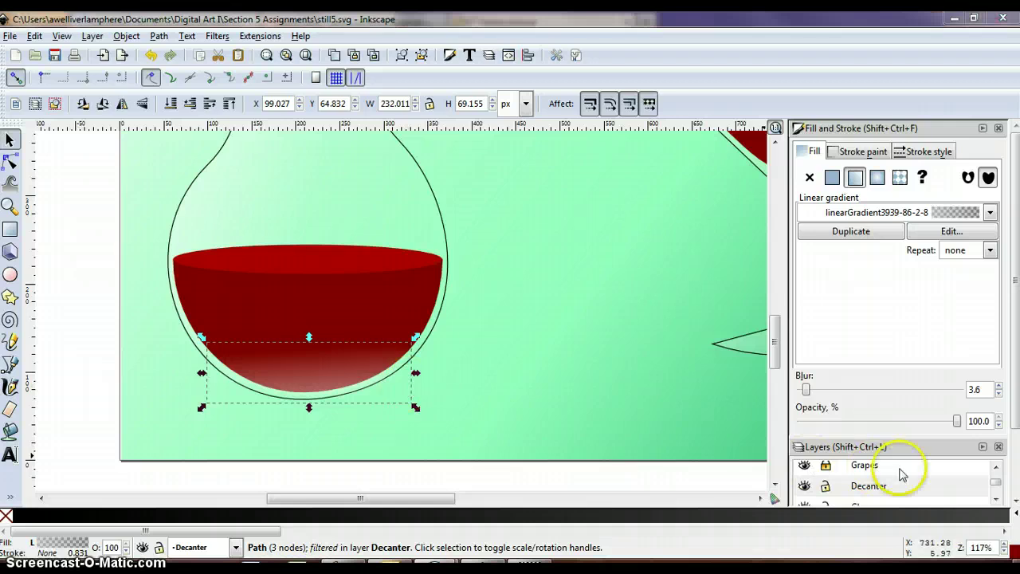
# Paste the copied highlight into the Glass layer over the bottom tip of the wine in the martini glass
pyautogui.click(996, 500)
pyautogui.click(996, 499)
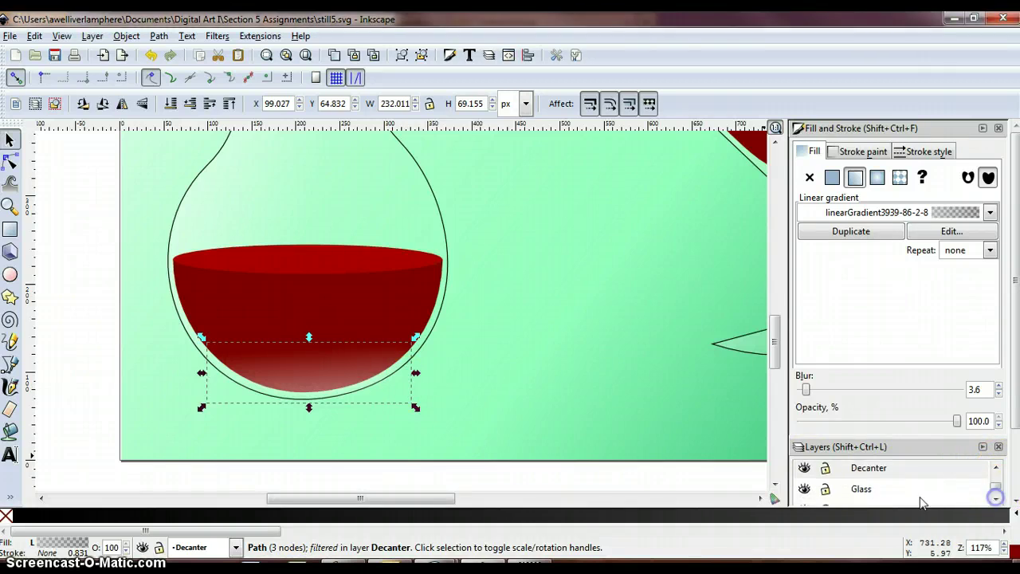
pyautogui.click(861, 487)
pyautogui.hscroll(5, 772, 494)
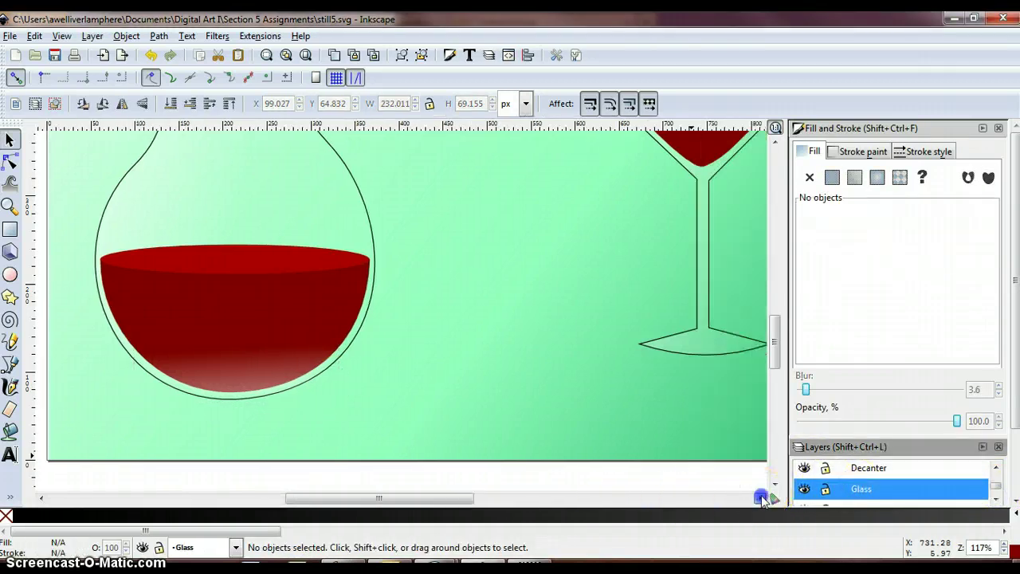
pyautogui.scroll(2, 650, 413)
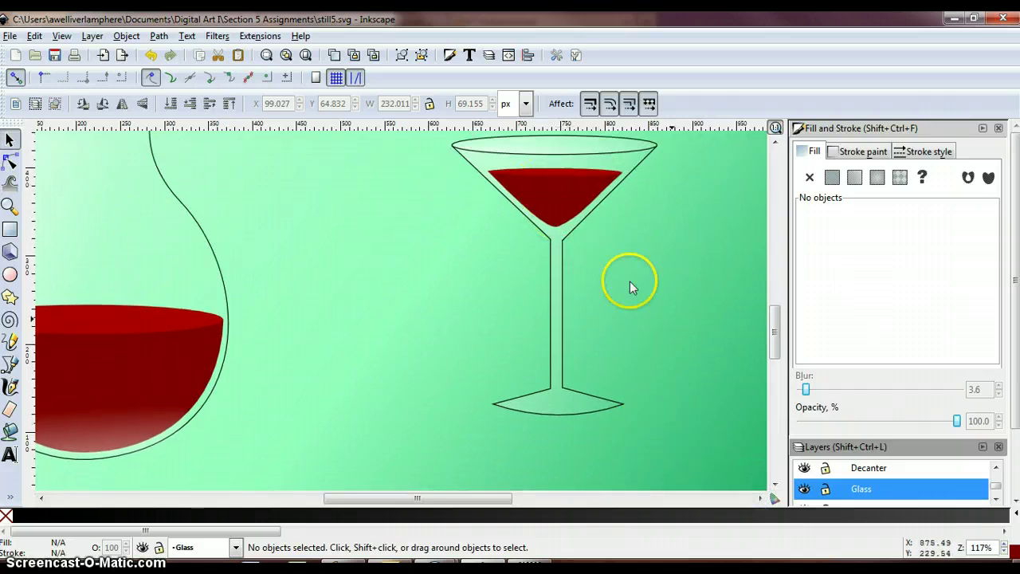
pyautogui.click(556, 220)
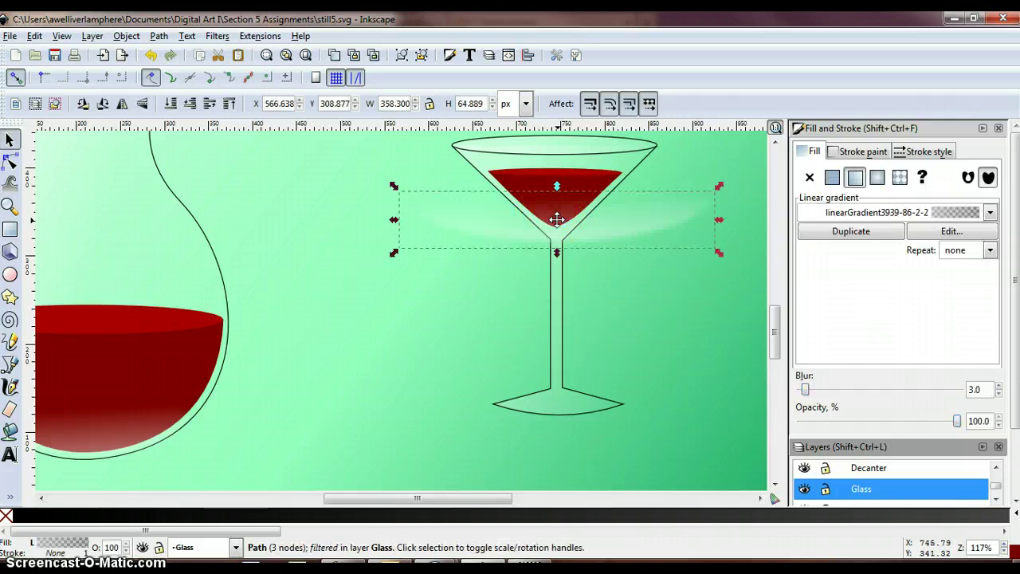
# Resize the martini glass highlight to about 84 px wide and 71 px high so it fits the wine's tip, then deselect it
pyautogui.moveTo(715, 220); pyautogui.dragTo(589, 220)
pyautogui.moveTo(396, 219); pyautogui.dragTo(523, 218)
pyautogui.moveTo(556, 189); pyautogui.dragTo(556, 180)
pyautogui.moveTo(591, 221); pyautogui.dragTo(604, 211)
pyautogui.moveTo(526, 213); pyautogui.dragTo(519, 215)
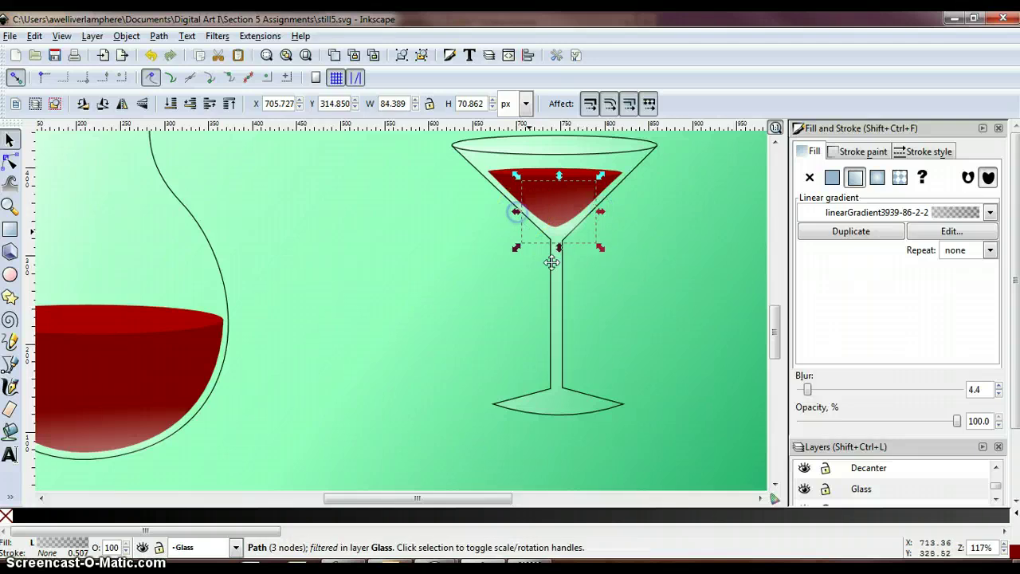
pyautogui.click(429, 301)
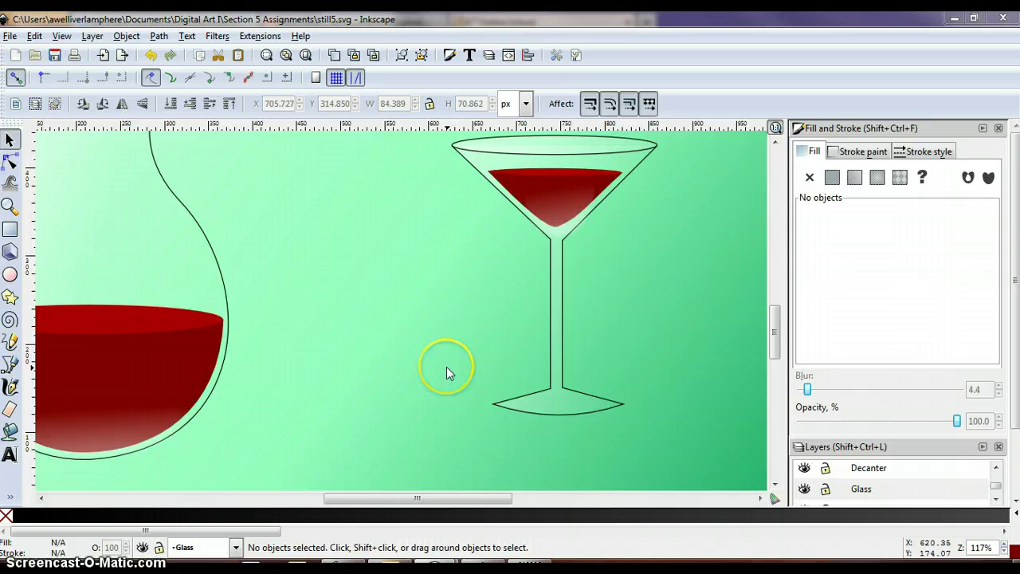
# Change the martini glass group's stroke to a light grey with lightness 228 (e4e4e4ff)
pyautogui.click(654, 144)
pyautogui.scroll(2, 774, 303)
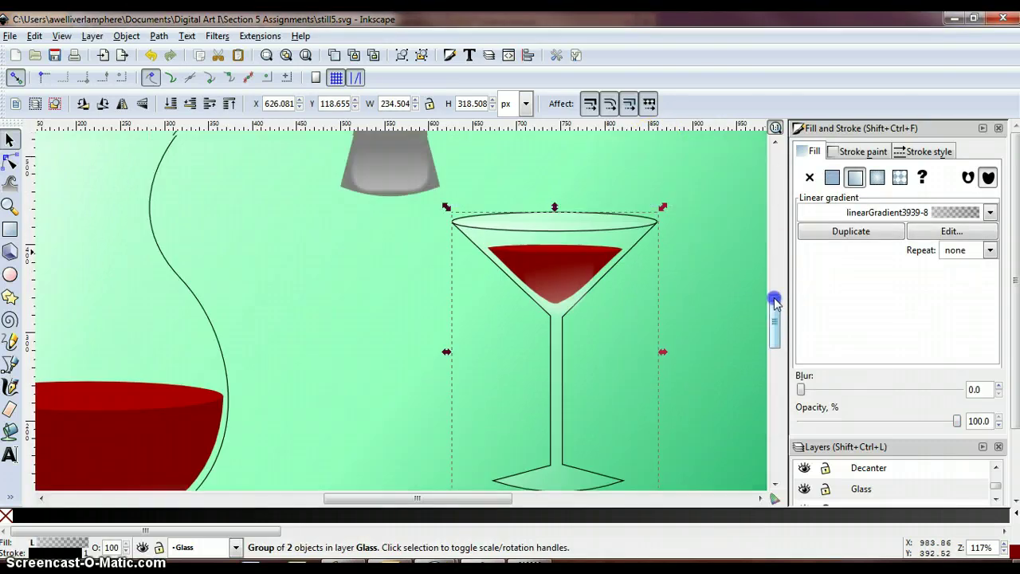
pyautogui.scroll(-2, 774, 301)
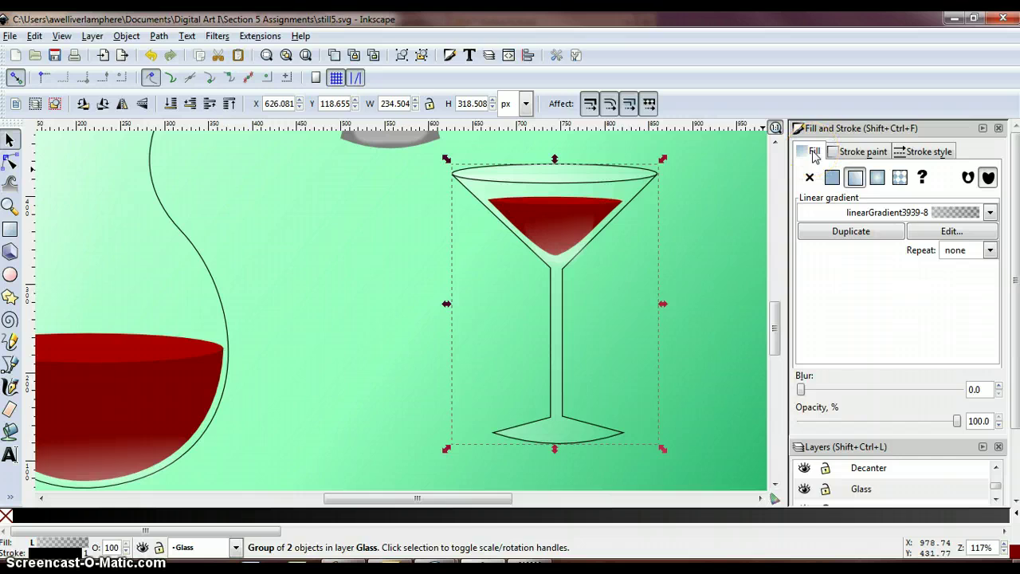
pyautogui.click(861, 151)
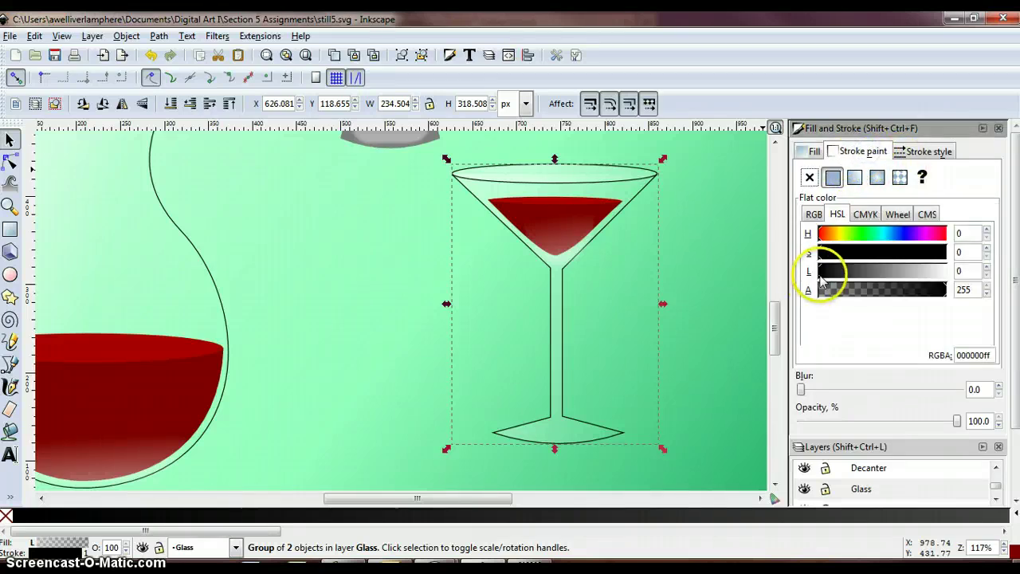
pyautogui.moveTo(819, 275); pyautogui.dragTo(950, 277)
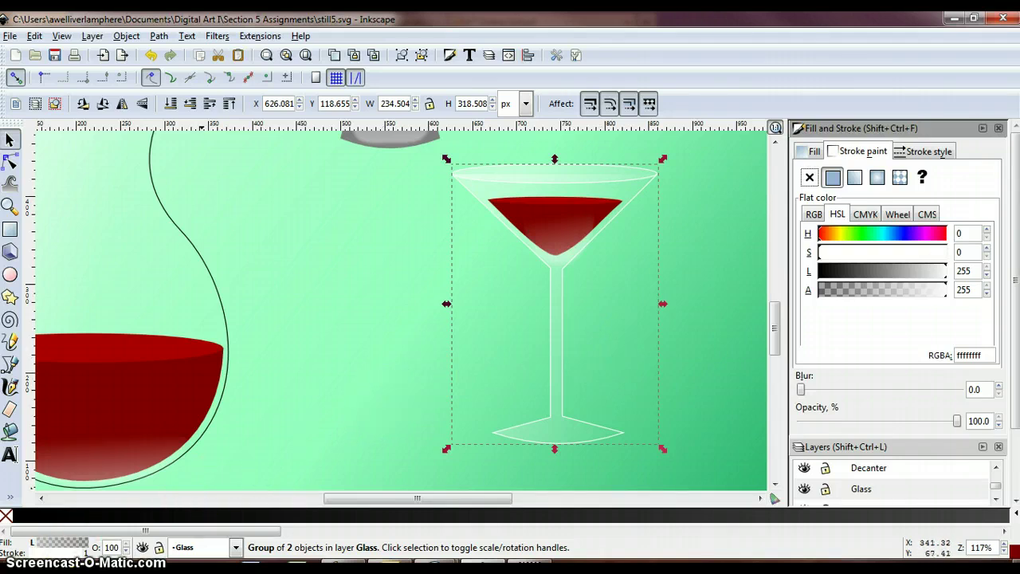
pyautogui.moveTo(945, 272); pyautogui.dragTo(924, 282)
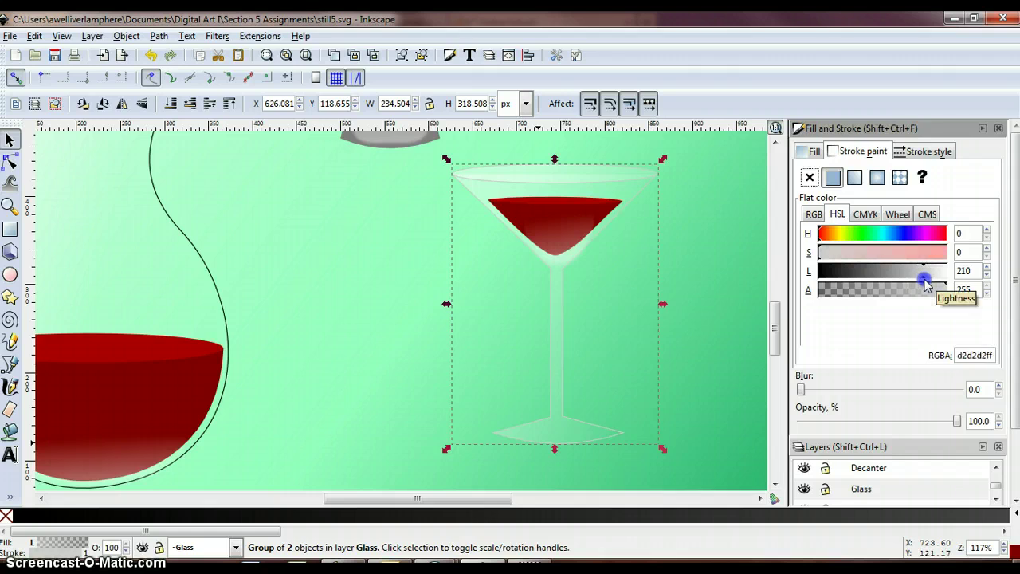
pyautogui.moveTo(929, 284); pyautogui.dragTo(937, 283)
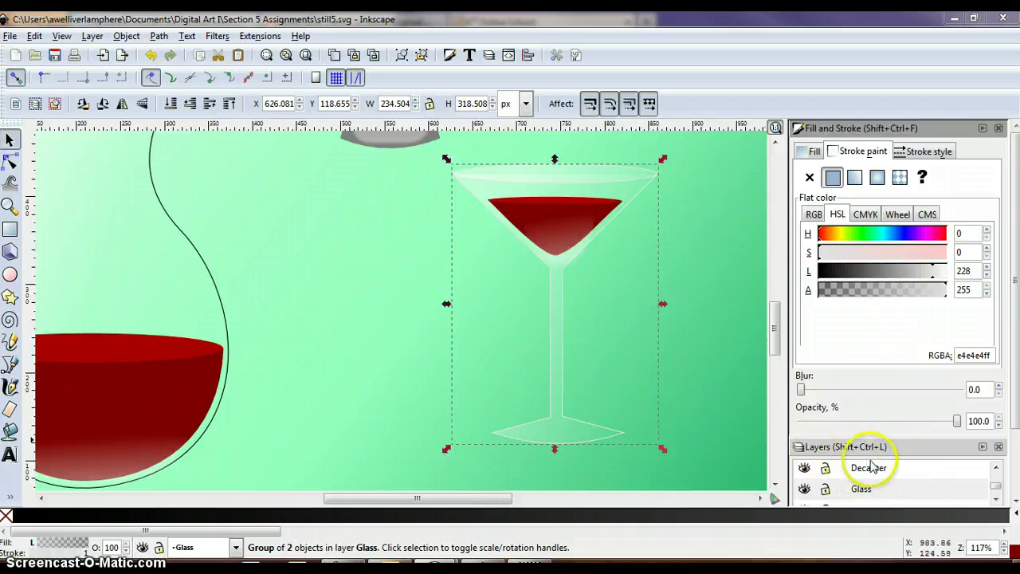
# Change the decanter outline's stroke on the Decanter layer to light grey with lightness 234 (eaeaeaff), then deselect it
pyautogui.click(901, 474)
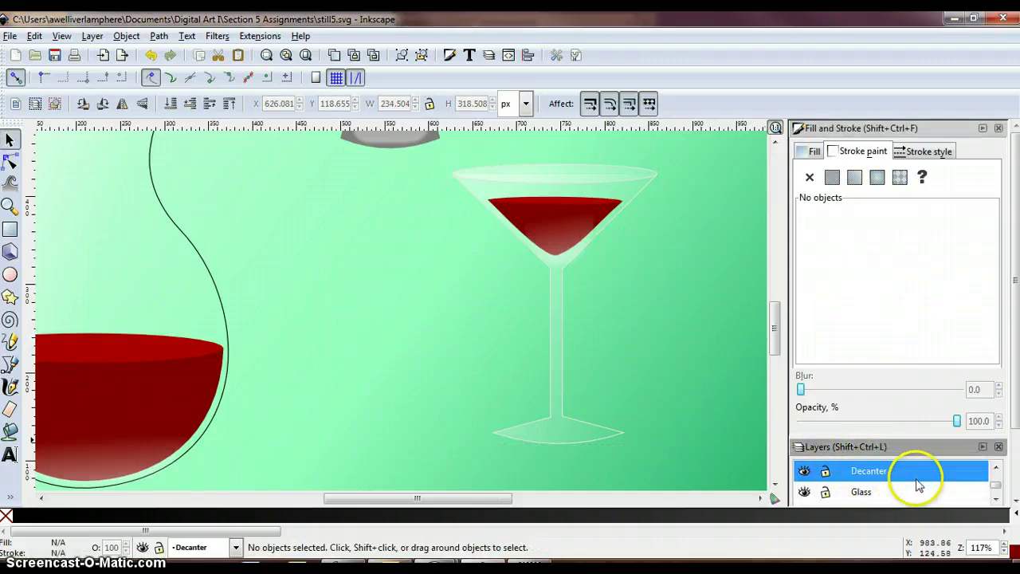
pyautogui.moveTo(485, 501); pyautogui.dragTo(416, 510)
pyautogui.scroll(5, 424, 486)
pyautogui.scroll(-2, 430, 398)
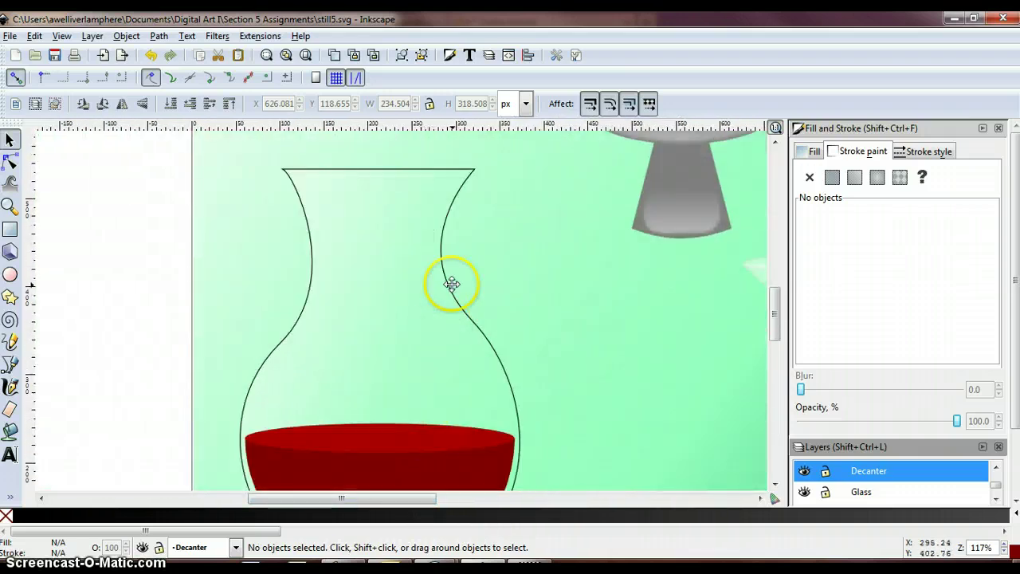
pyautogui.click(452, 284)
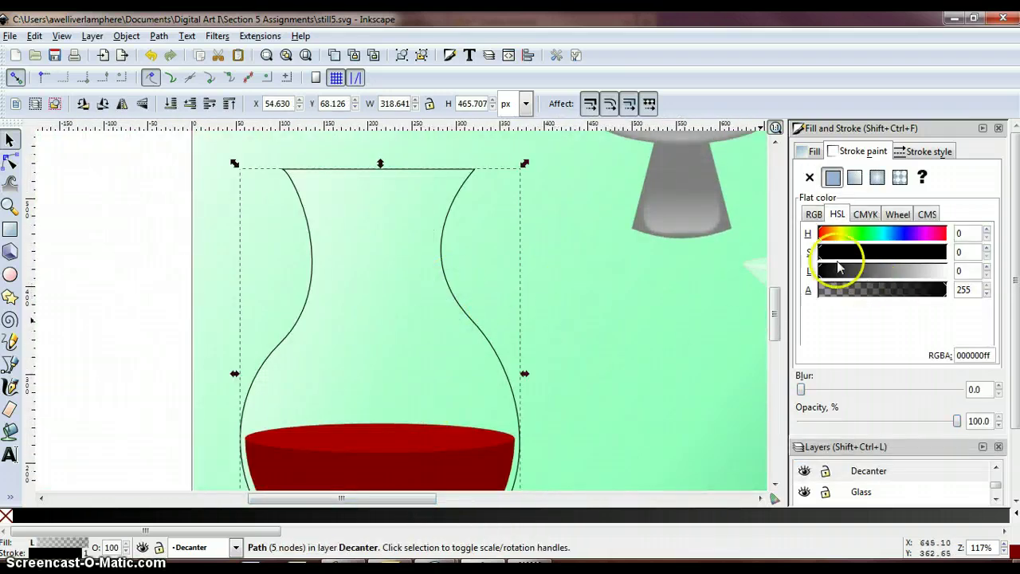
pyautogui.click(833, 275)
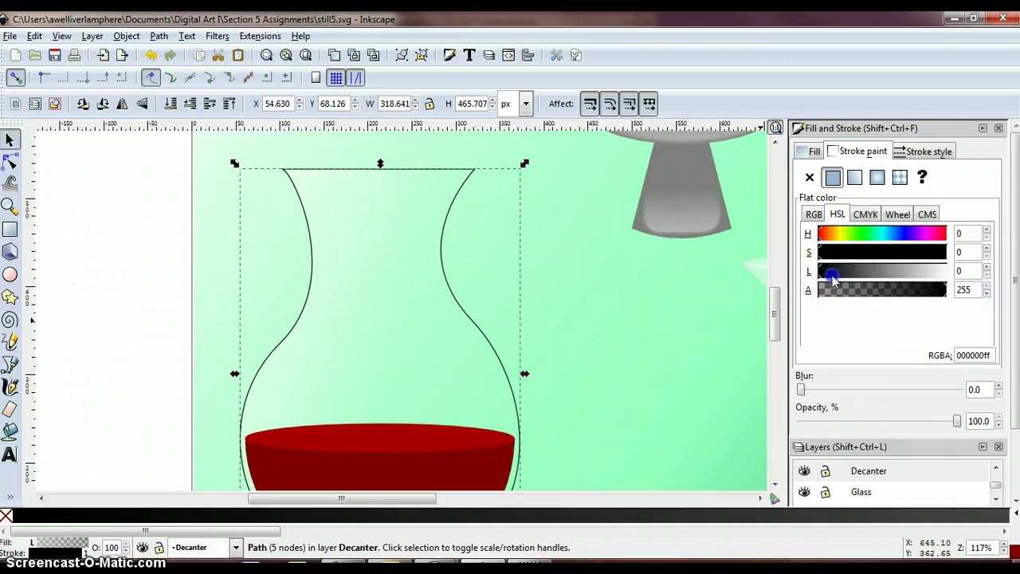
pyautogui.moveTo(832, 276); pyautogui.dragTo(851, 277)
pyautogui.moveTo(931, 278); pyautogui.dragTo(935, 277)
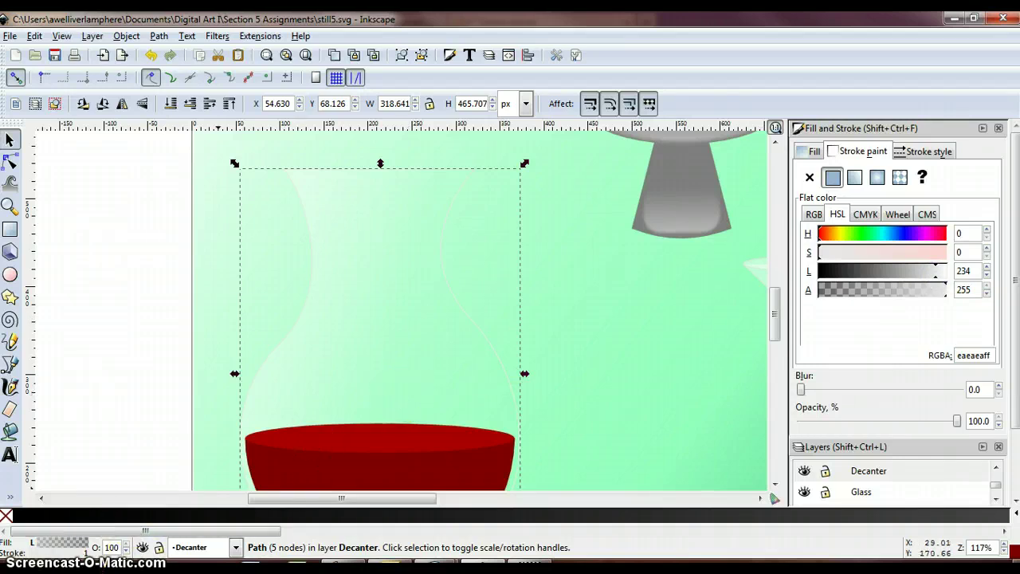
pyautogui.click(82, 217)
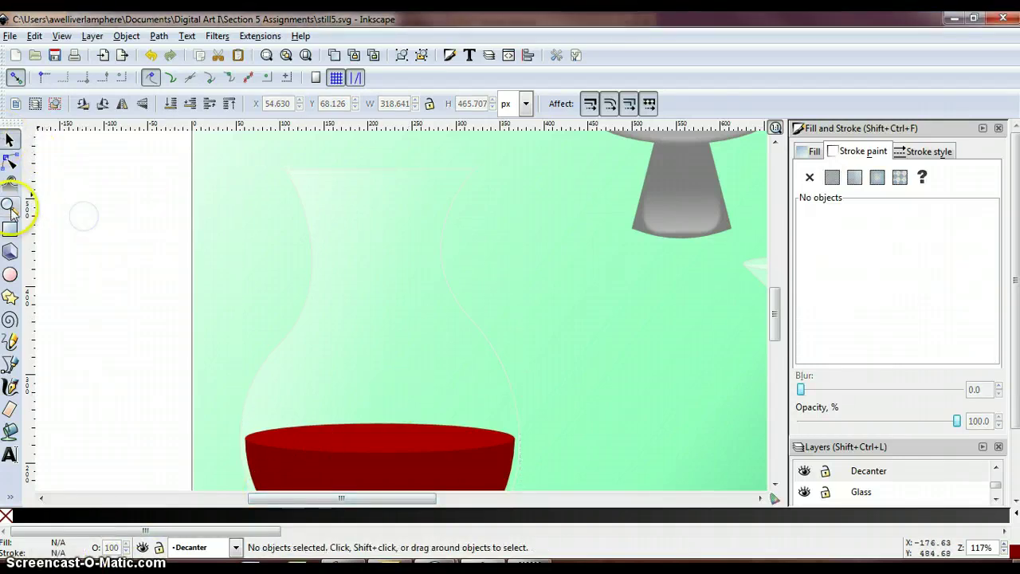
# Save the still-life drawing
pyautogui.press('F3')
pyautogui.click(36, 104)
pyautogui.click(36, 104)
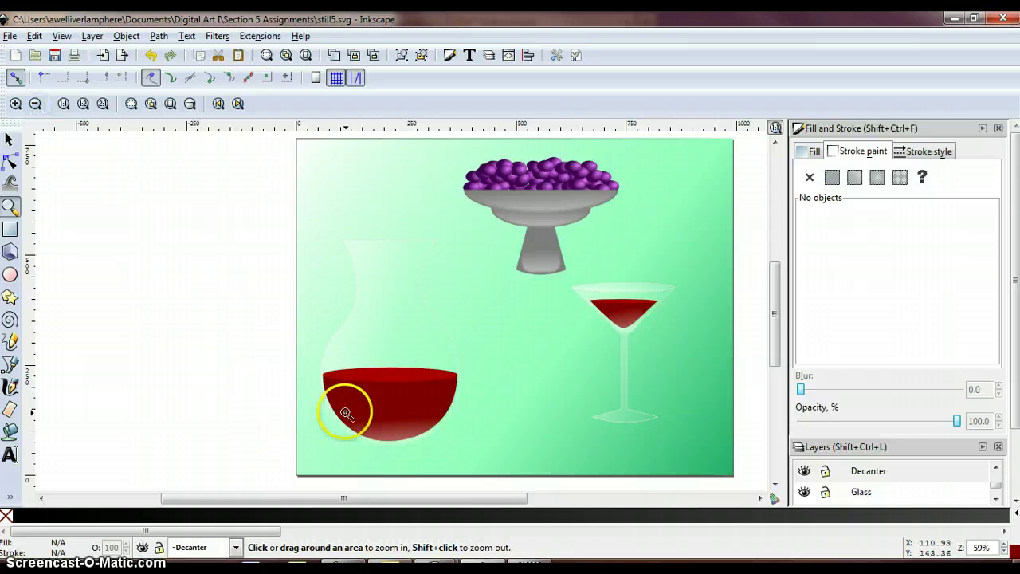
pyautogui.moveTo(462, 498); pyautogui.dragTo(469, 499)
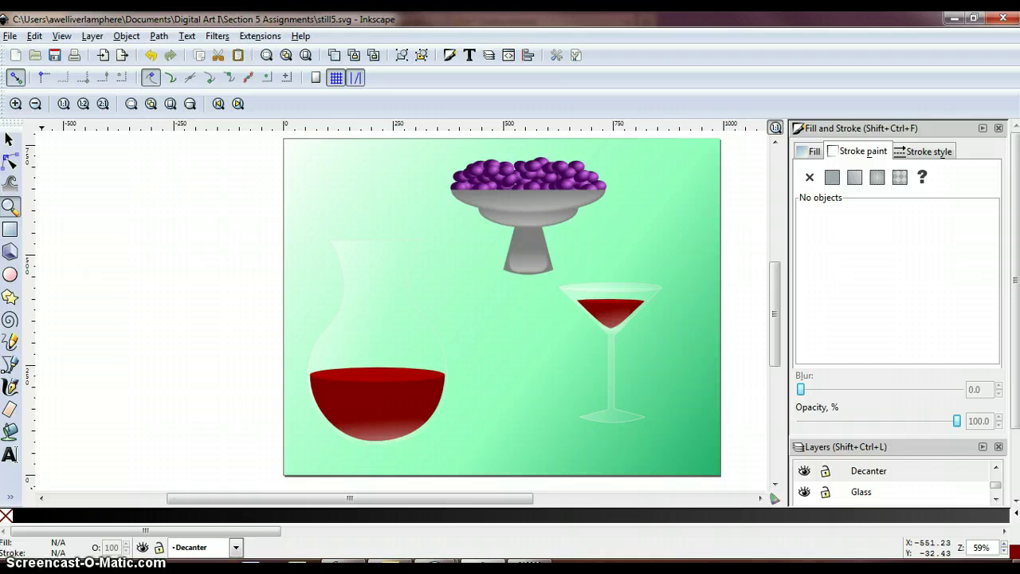
pyautogui.click(11, 38)
pyautogui.click(31, 119)
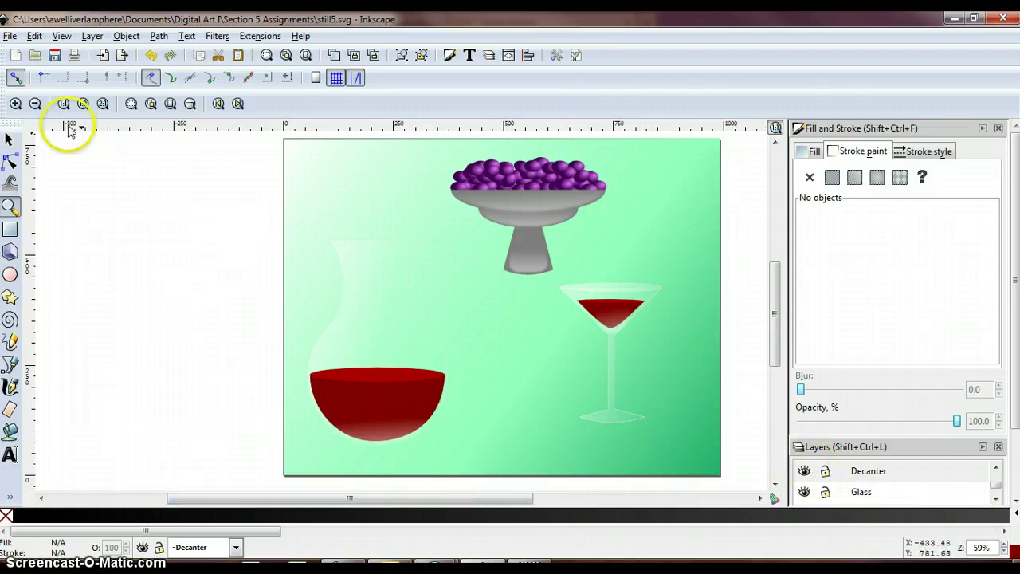
# Draw a closed eight-node highlight path, about 115 by 304 px, along the martini glass's left side from the rim through the stem to the base
pyautogui.click(10, 142)
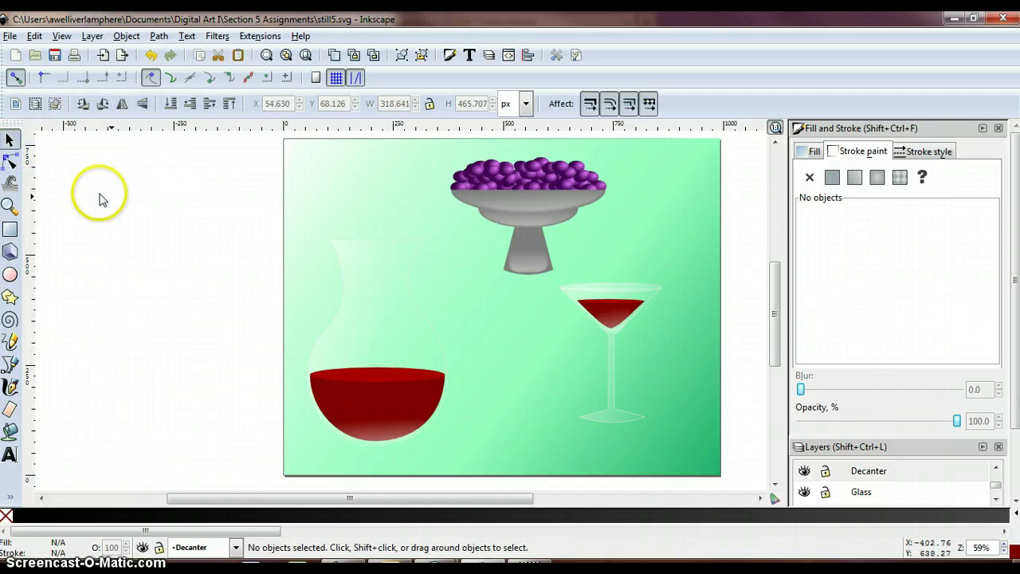
pyautogui.click(654, 289)
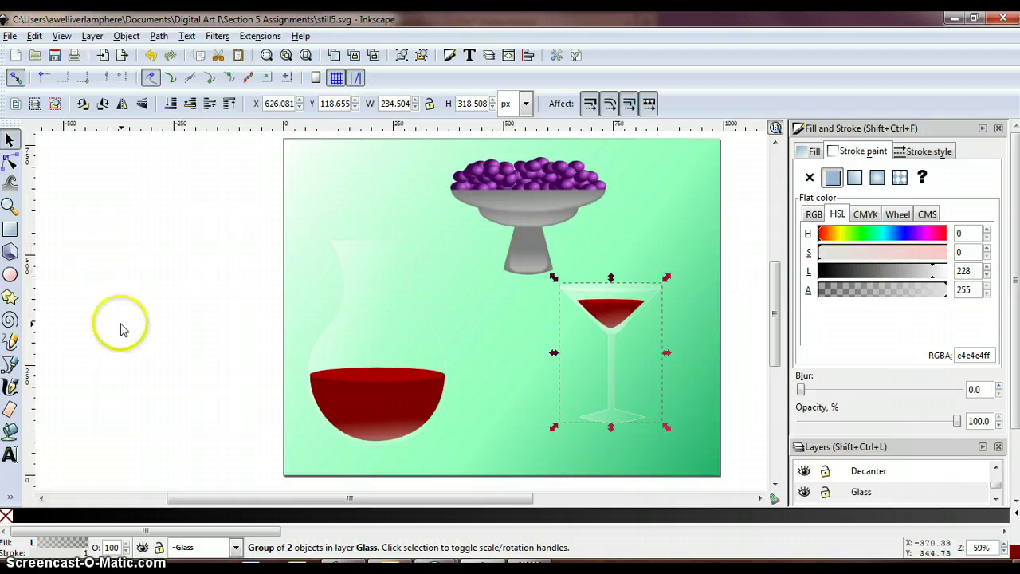
pyautogui.click(72, 38)
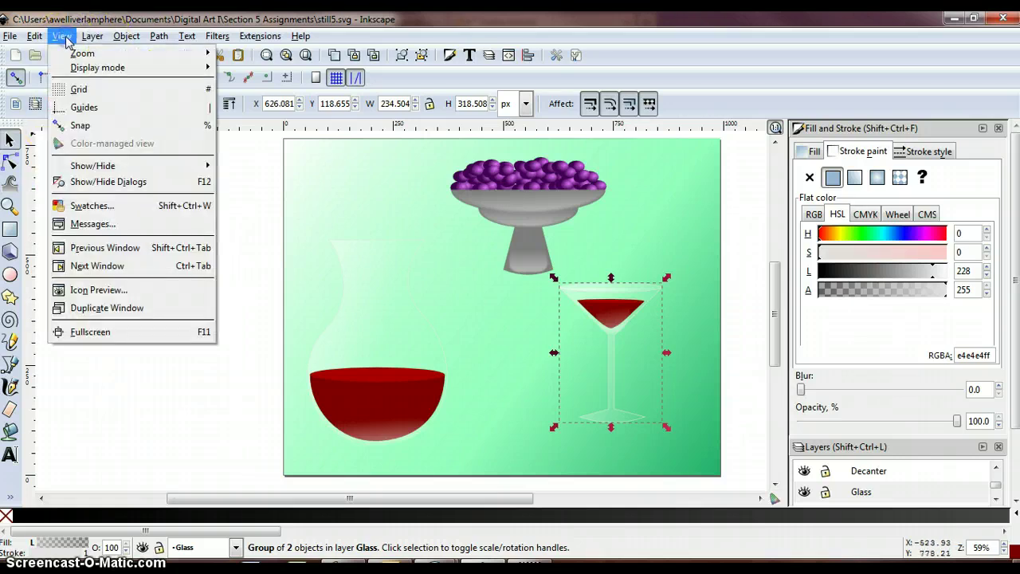
pyautogui.moveTo(88, 53)
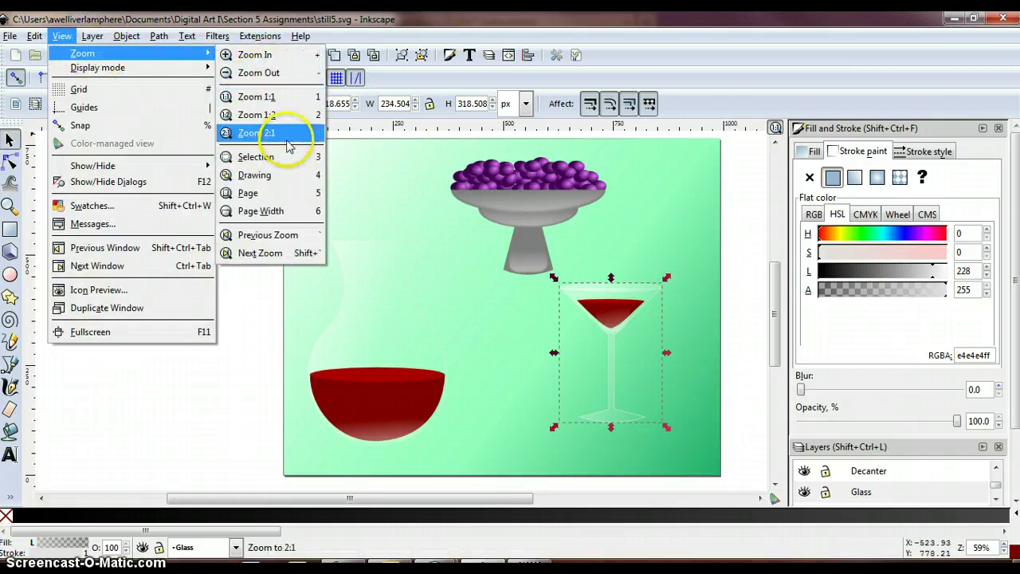
pyautogui.click(261, 157)
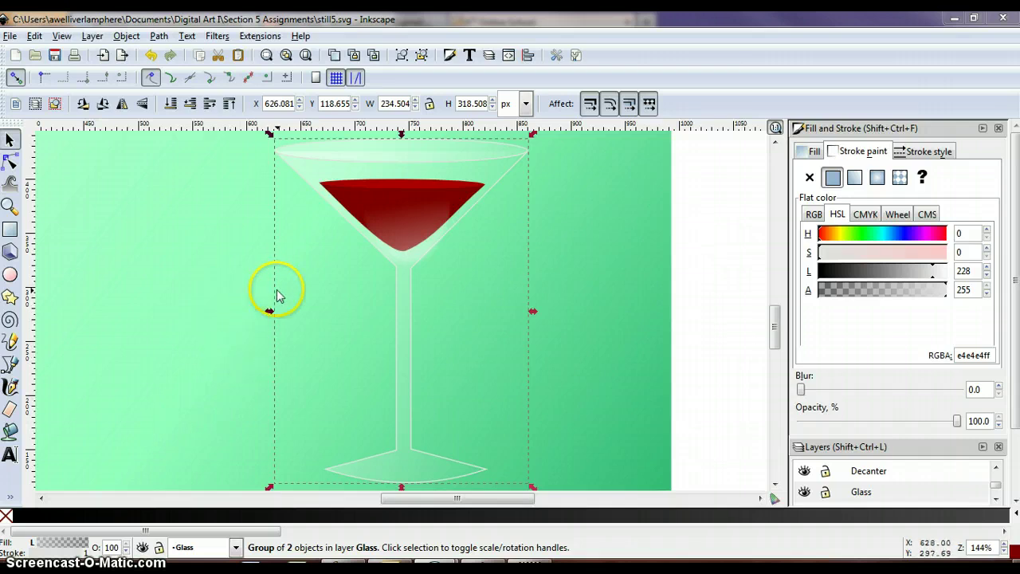
pyautogui.click(10, 365)
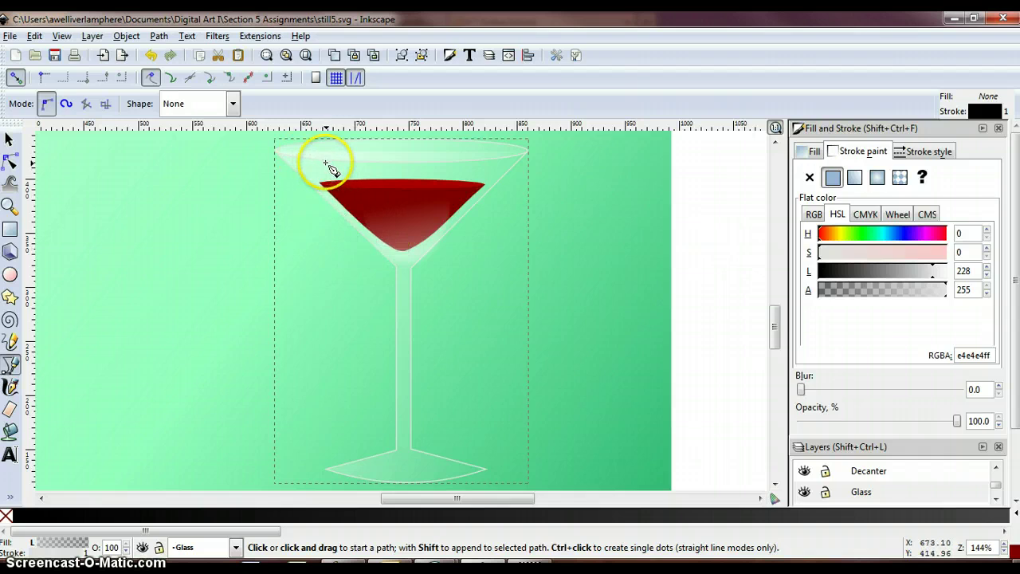
pyautogui.click(276, 153)
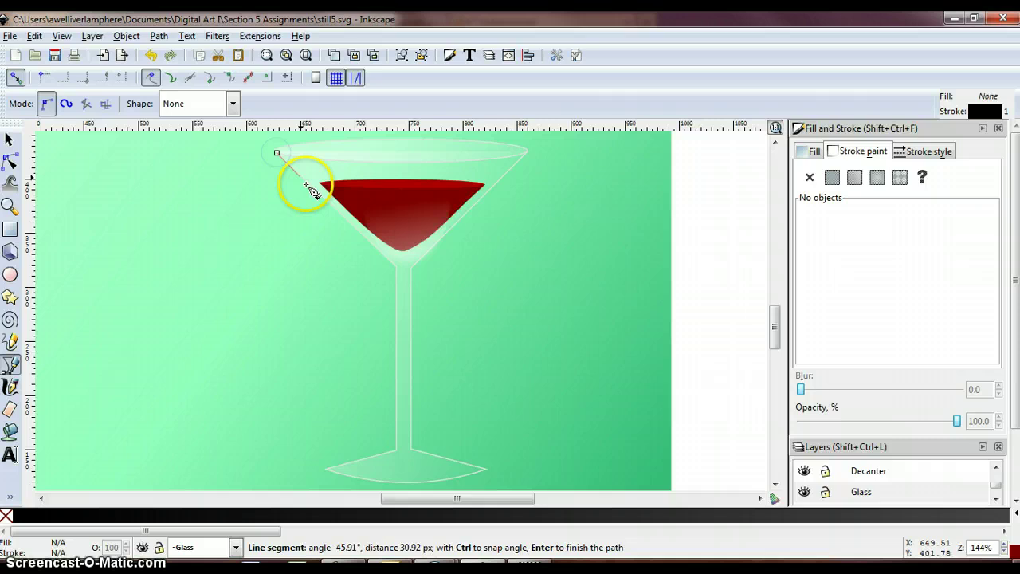
pyautogui.click(396, 267)
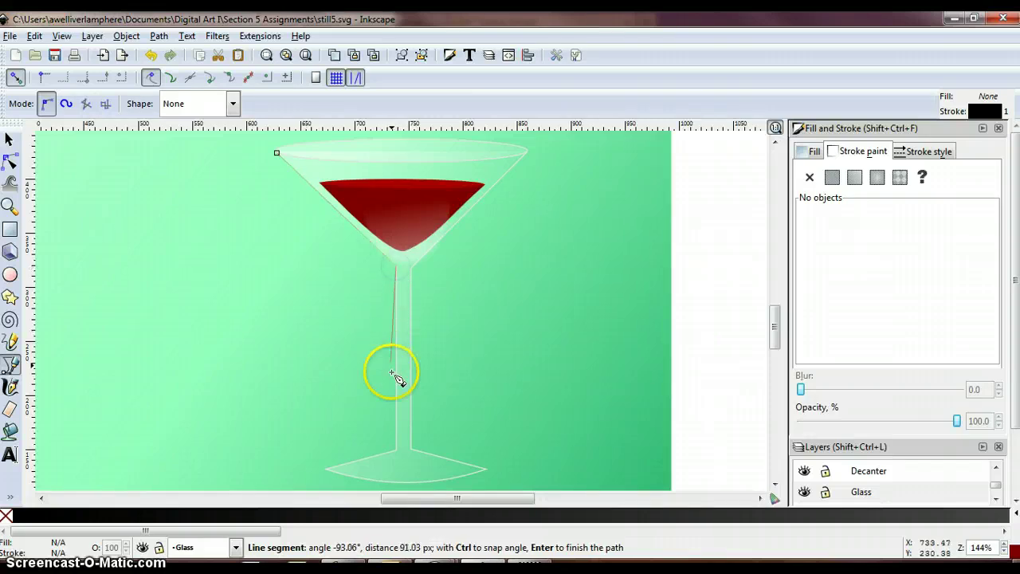
pyautogui.click(396, 452)
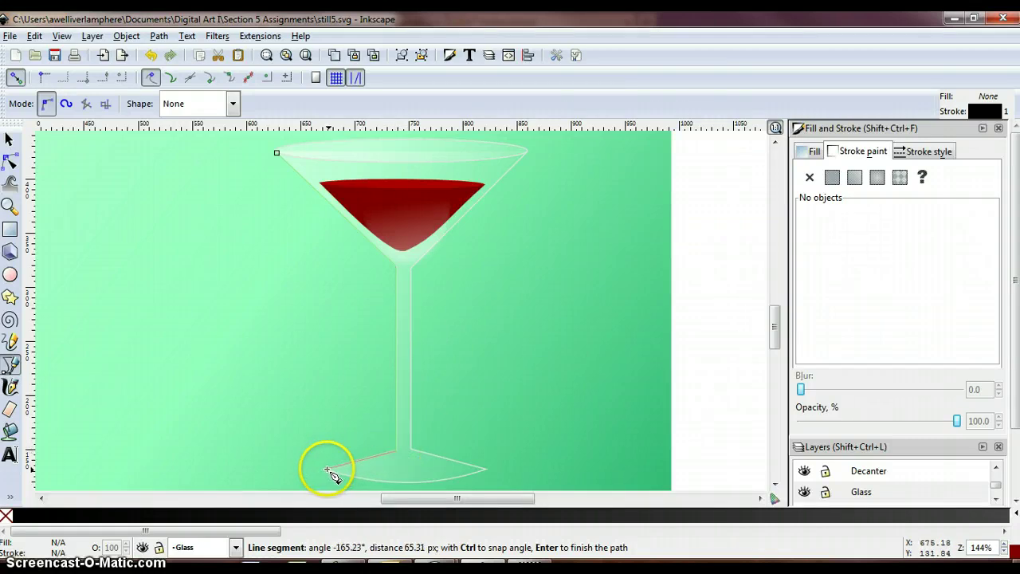
pyautogui.click(327, 472)
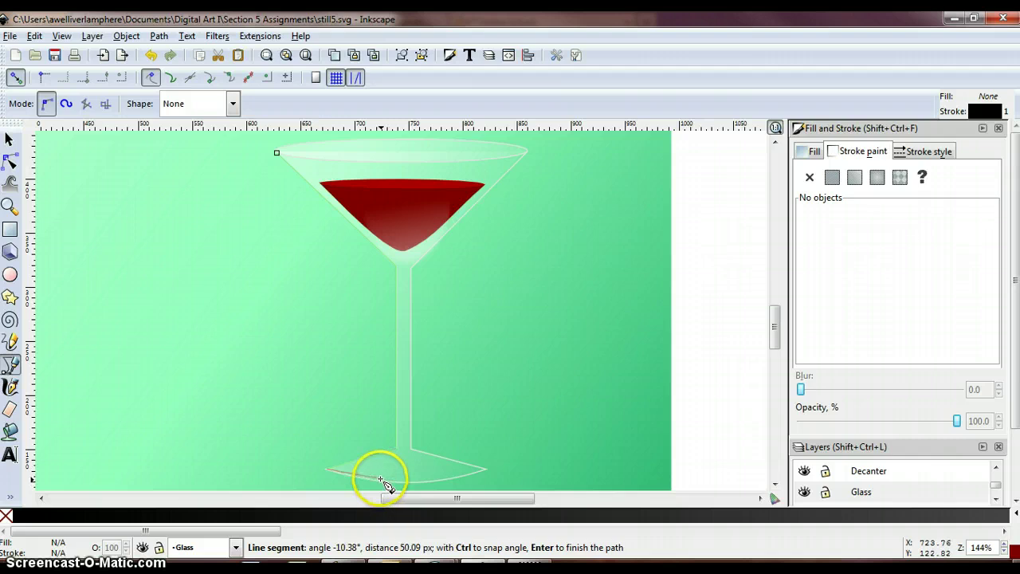
pyautogui.click(375, 482)
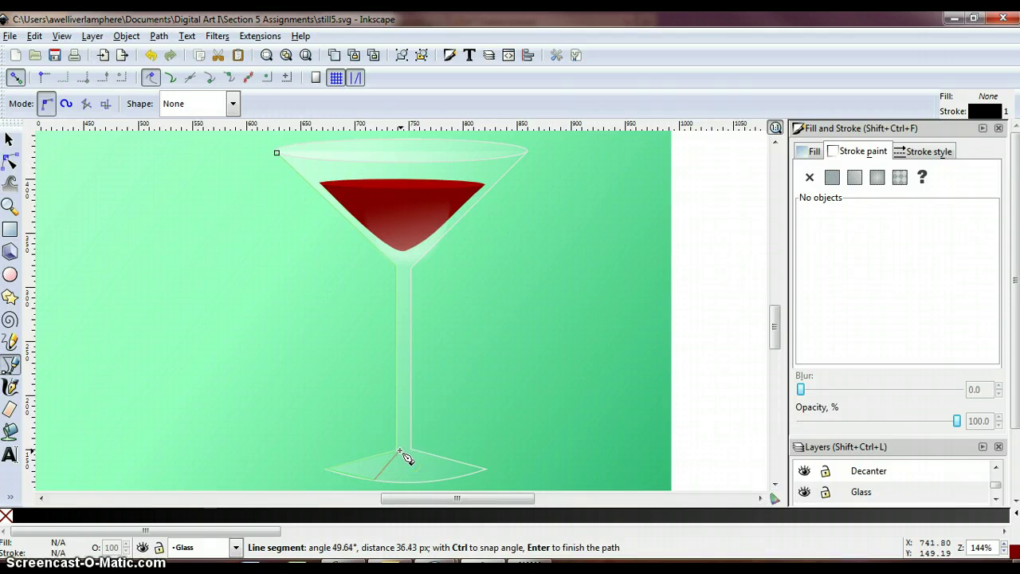
pyautogui.click(400, 453)
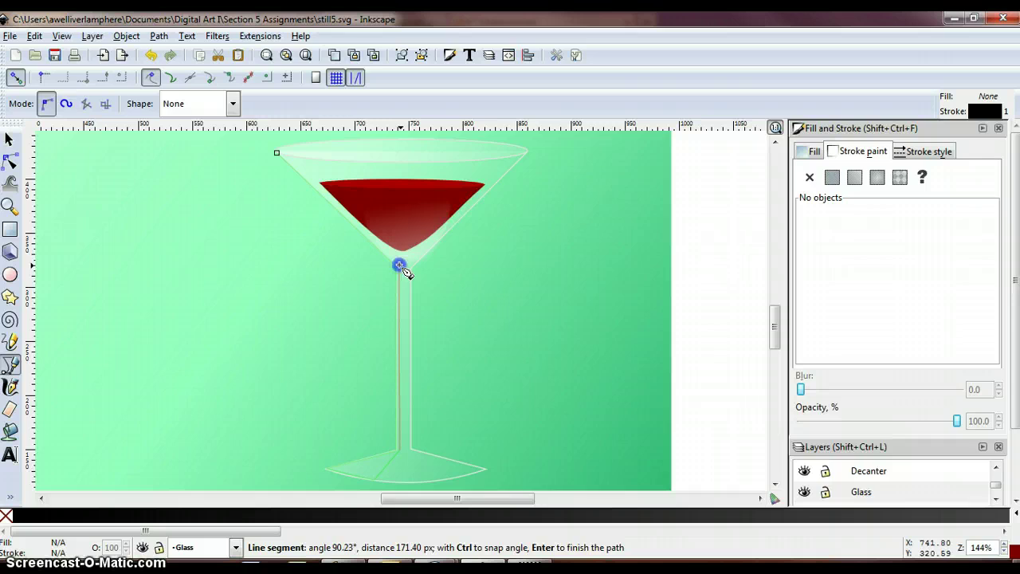
pyautogui.click(399, 265)
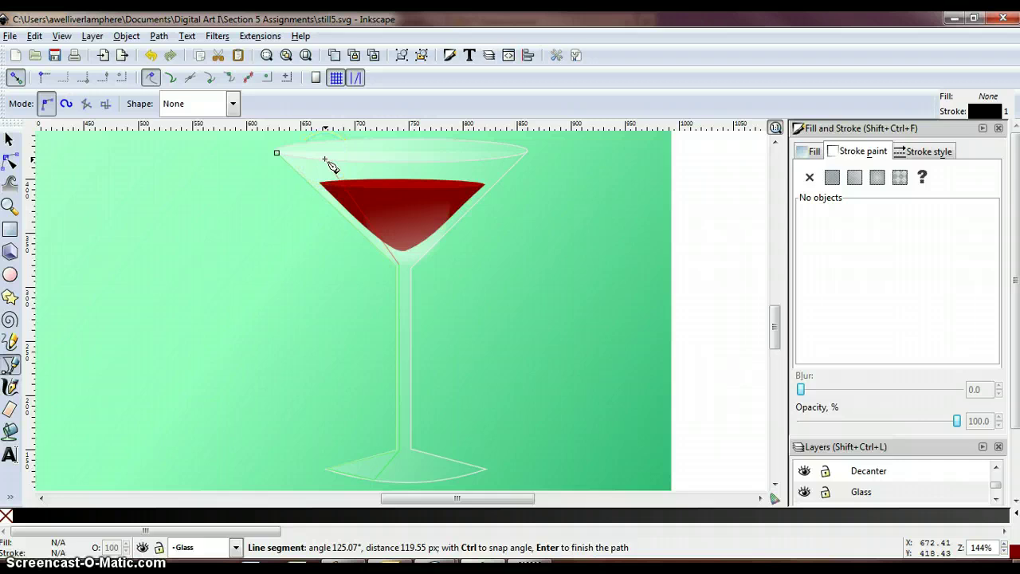
pyautogui.click(325, 160)
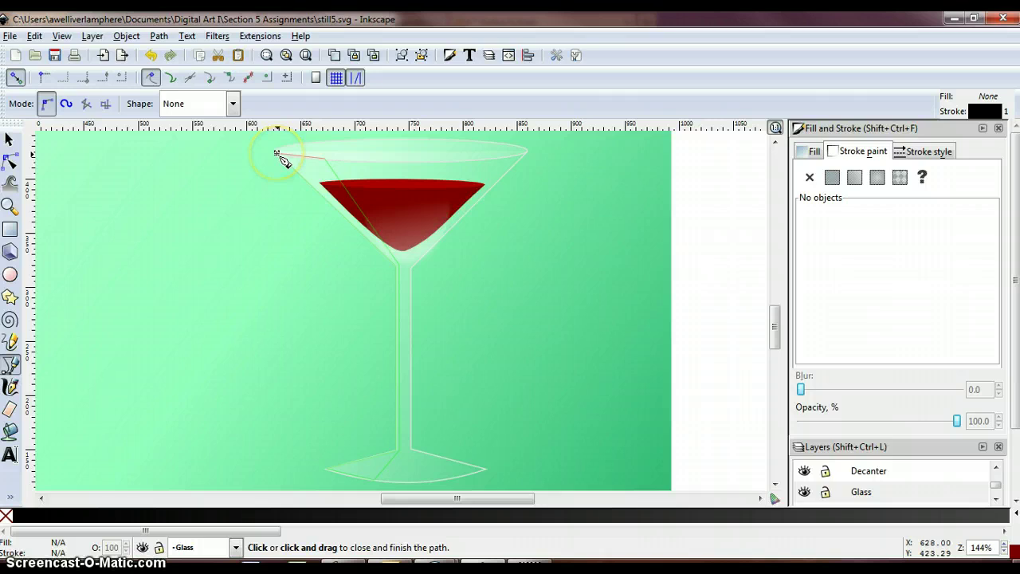
pyautogui.click(277, 153)
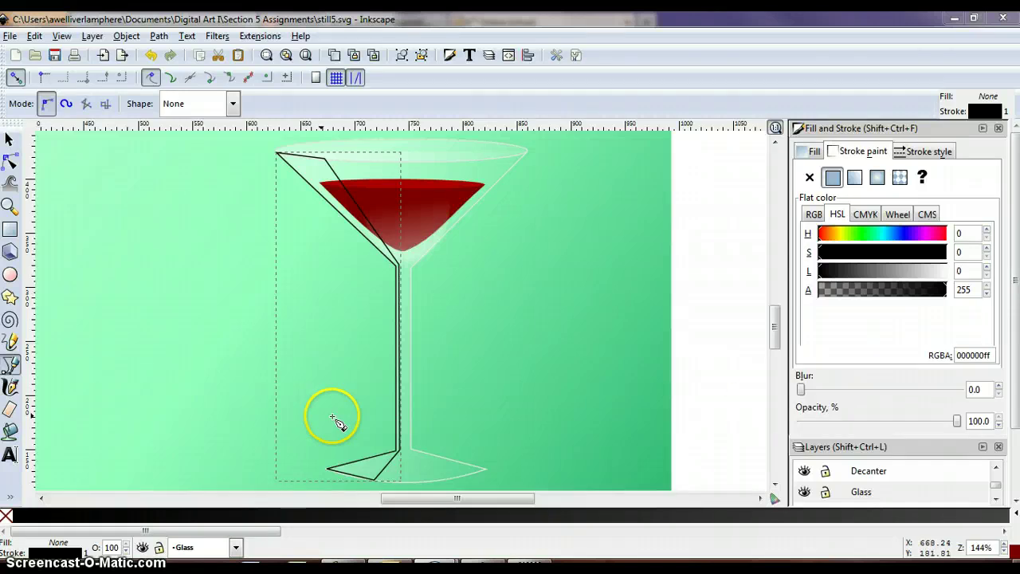
# Give the new glass highlight a flat fill with lightness 255 and set its opacity to 30%
pyautogui.click(815, 152)
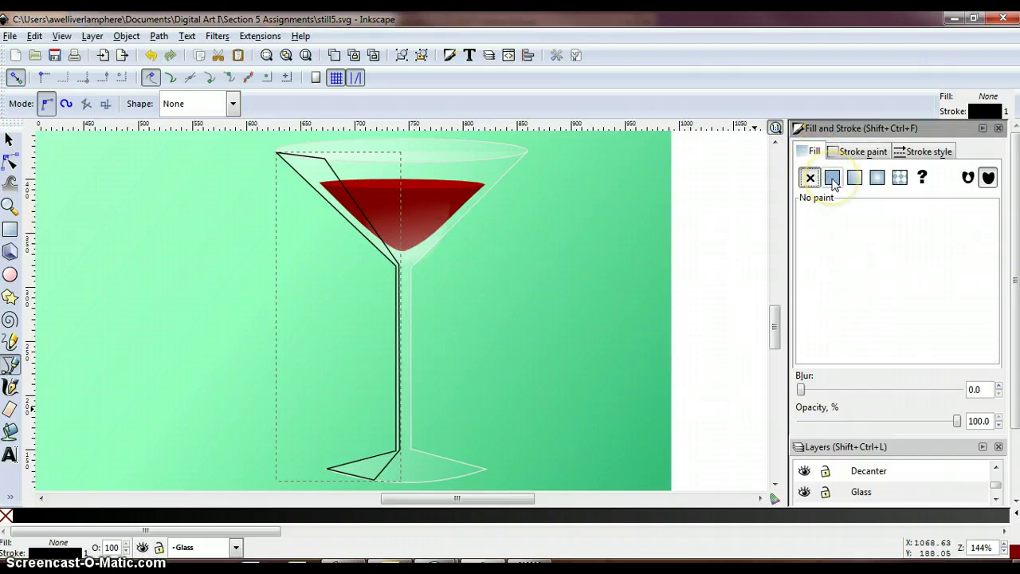
pyautogui.click(832, 179)
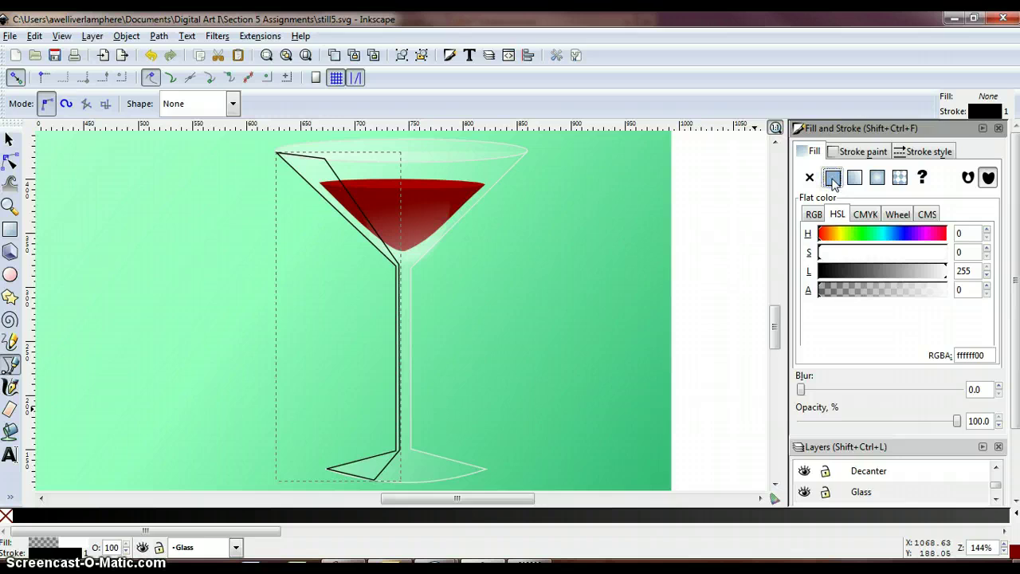
pyautogui.click(841, 212)
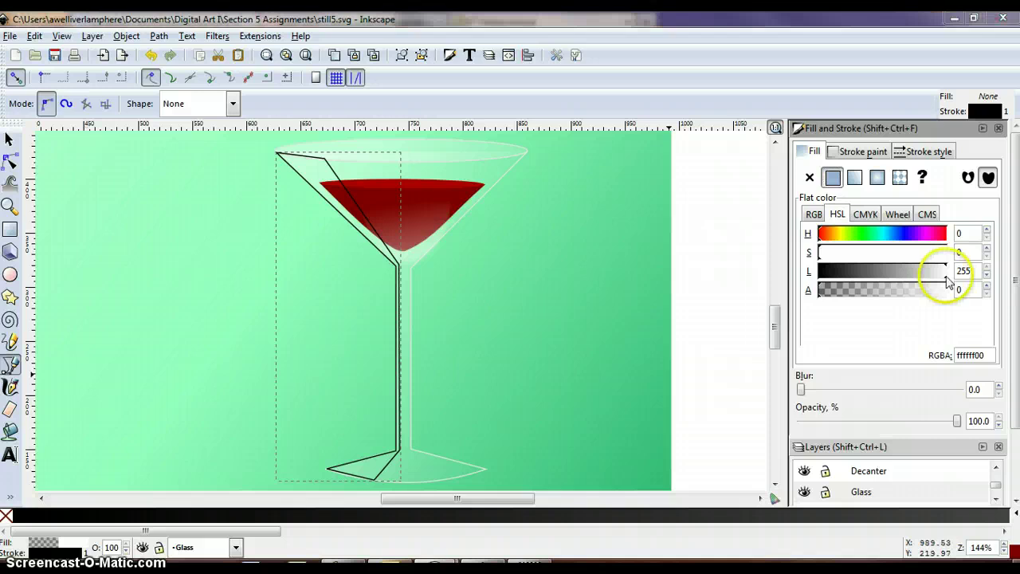
pyautogui.moveTo(941, 270); pyautogui.dragTo(963, 279)
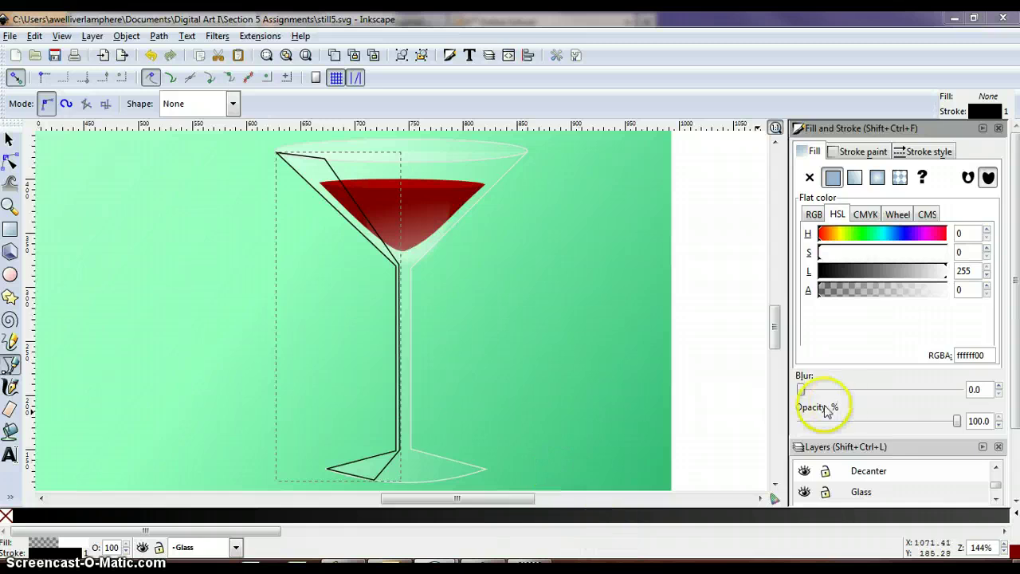
pyautogui.moveTo(956, 421); pyautogui.dragTo(867, 421)
pyautogui.doubleClick(974, 422)
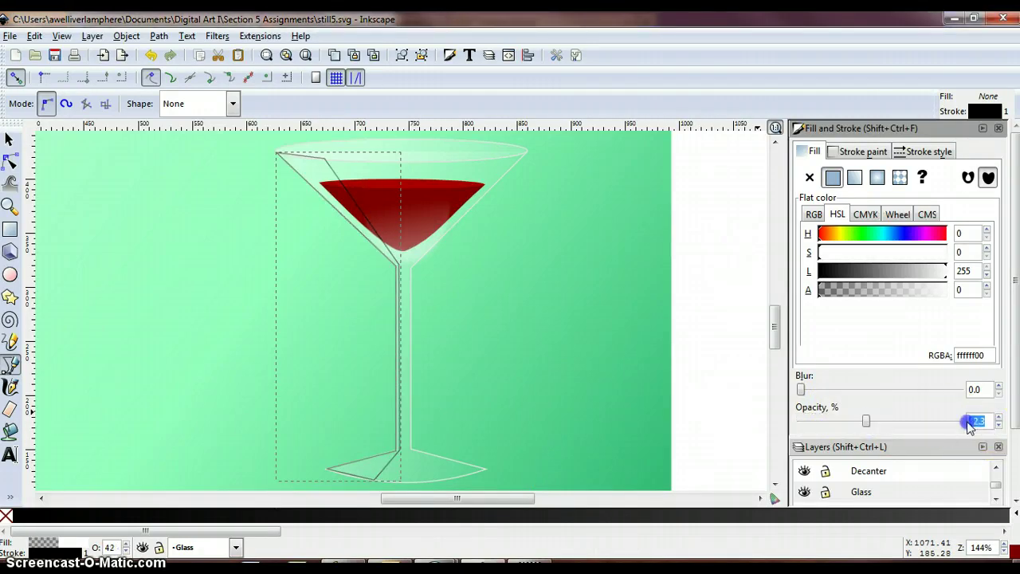
pyautogui.write('30')
pyautogui.press('Return')
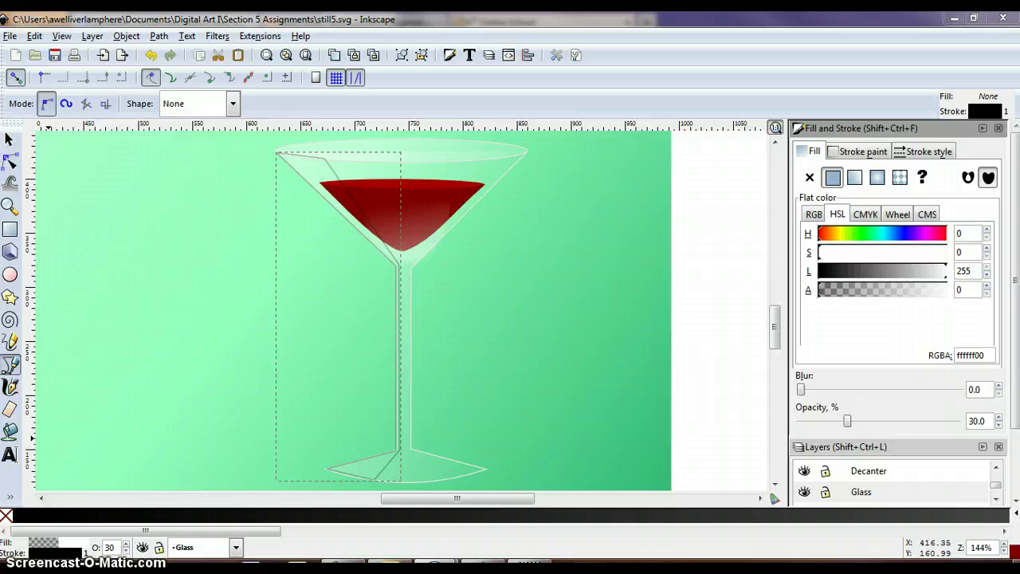
# Try removing the black stroke from the glass highlight path
pyautogui.click(855, 152)
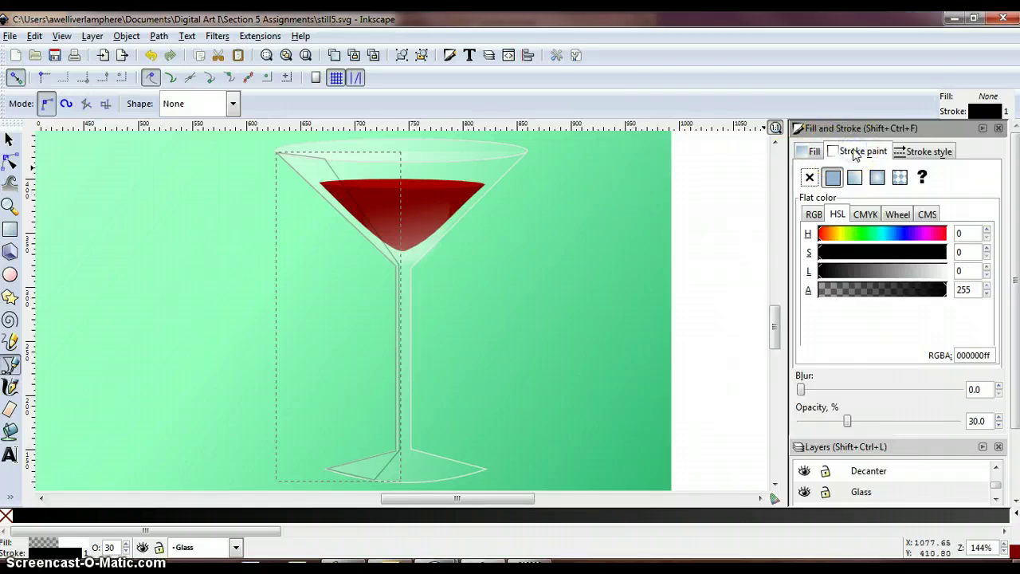
pyautogui.click(810, 178)
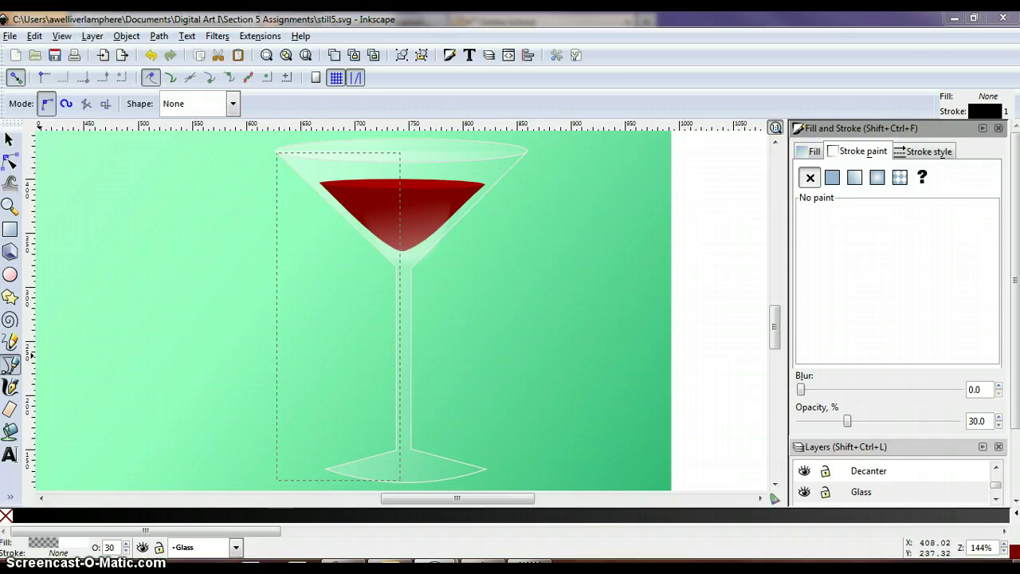
pyautogui.press('s')
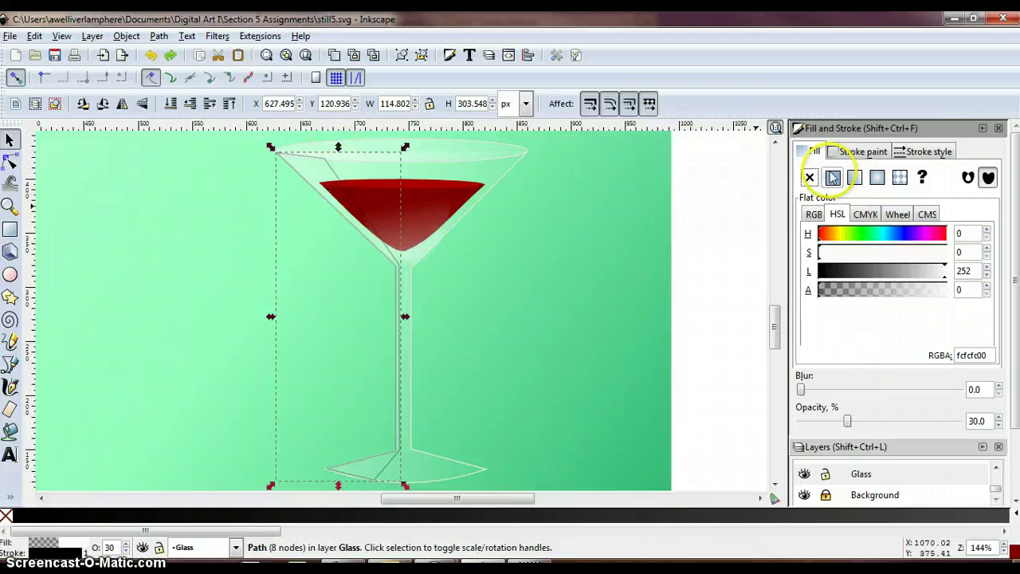
# Set the glass highlight's stroke to no paint and its fill to white with lightness 255 and alpha 255 (ffffffff)
pyautogui.click(871, 151)
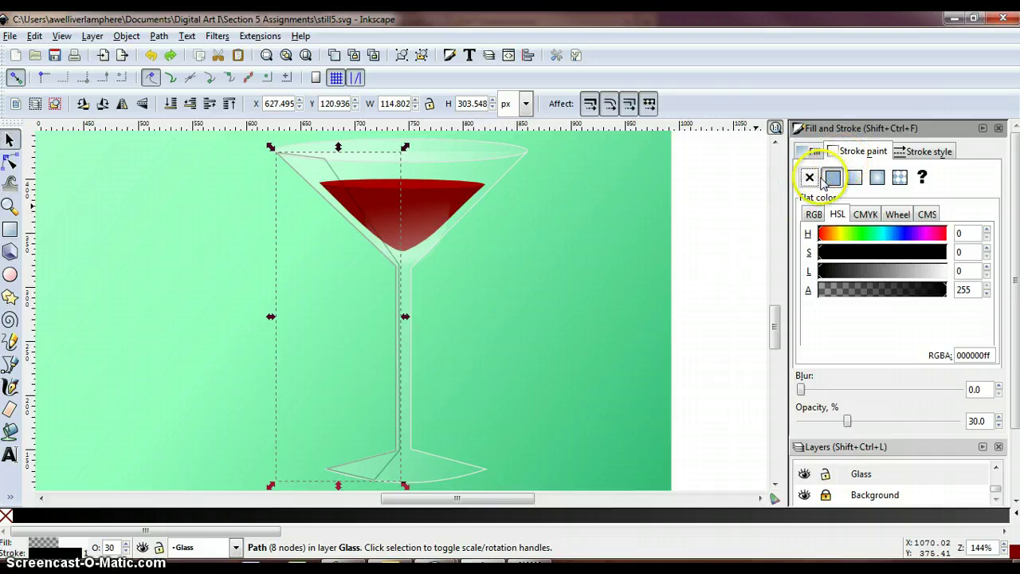
pyautogui.click(809, 178)
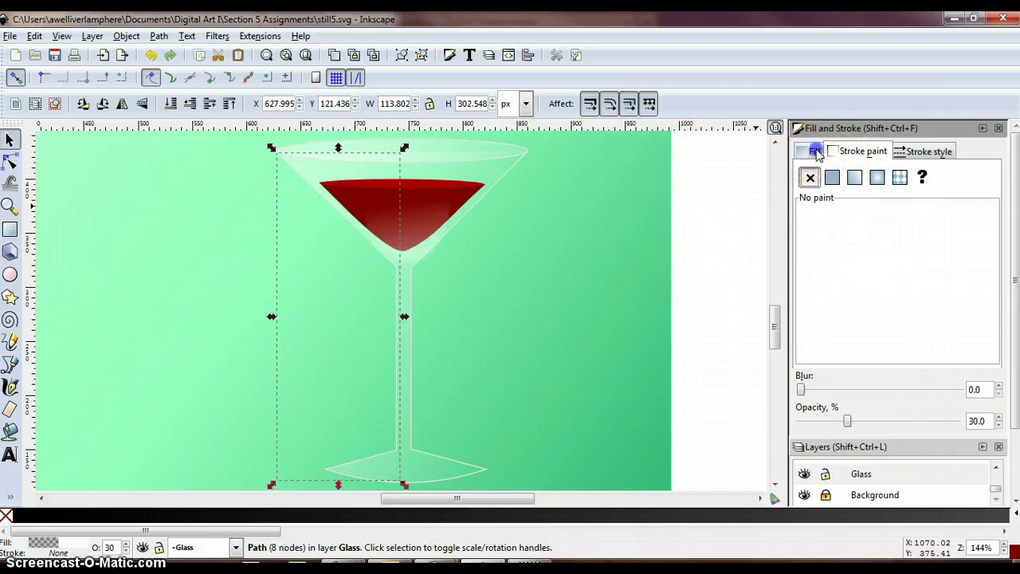
pyautogui.click(815, 151)
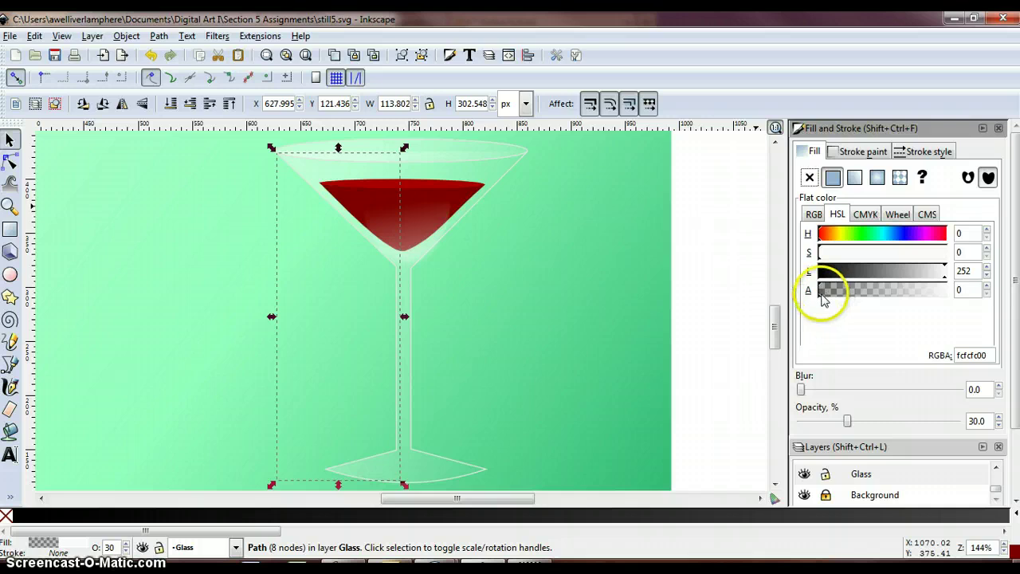
pyautogui.moveTo(823, 296); pyautogui.dragTo(957, 301)
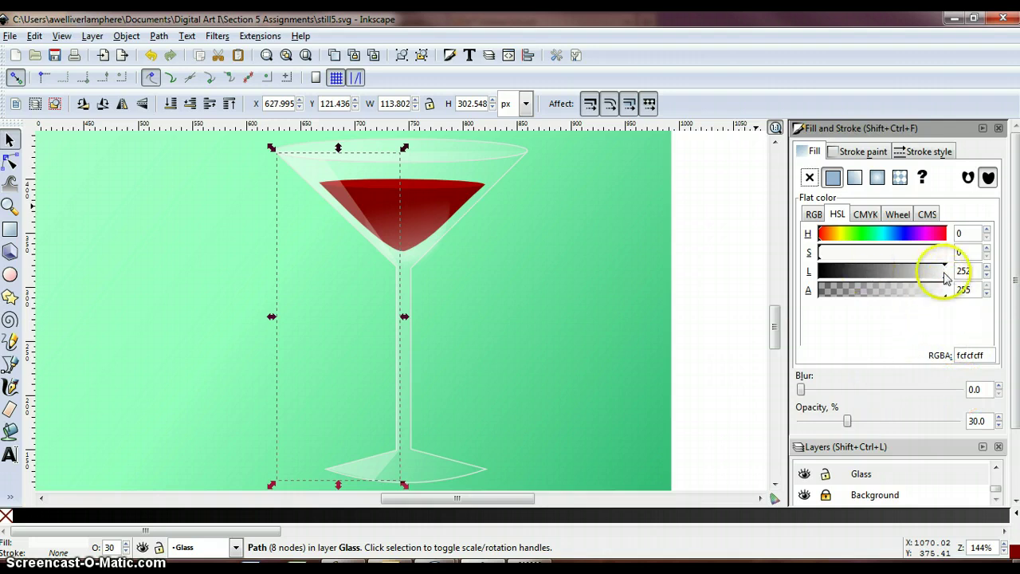
pyautogui.click(945, 277)
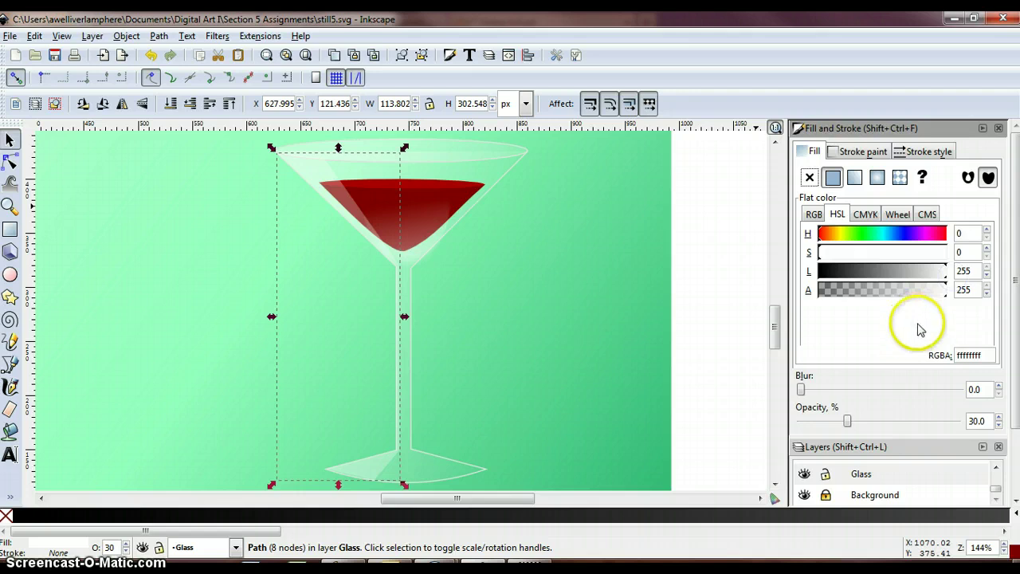
pyautogui.moveTo(985, 421); pyautogui.dragTo(950, 421)
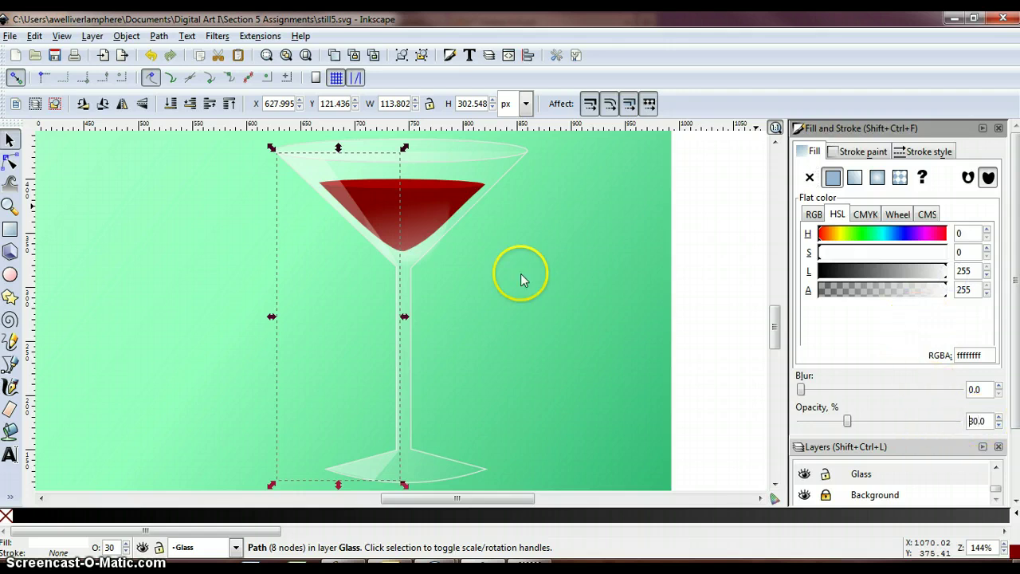
# Deselect the glass highlight and lock the Glass layer
pyautogui.click(85, 201)
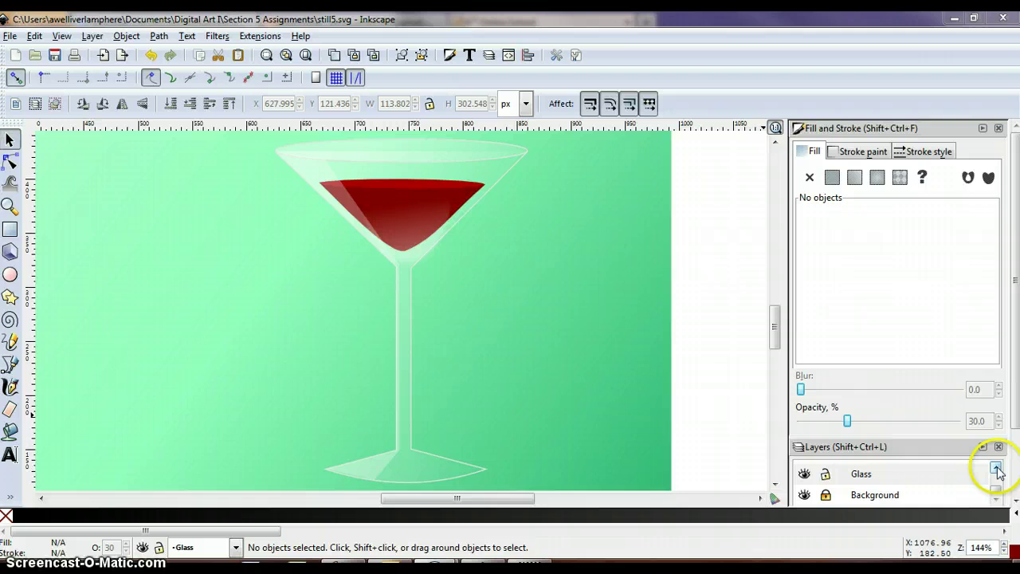
pyautogui.click(826, 473)
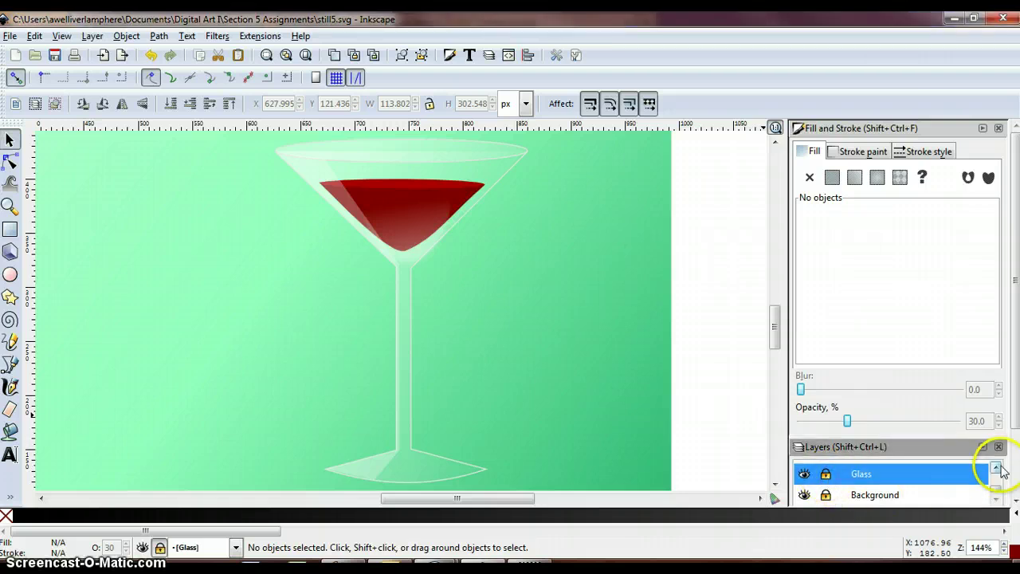
# Make the Decanter layer current, select the decanter body and fit it in the view
pyautogui.click(997, 469)
pyautogui.click(900, 470)
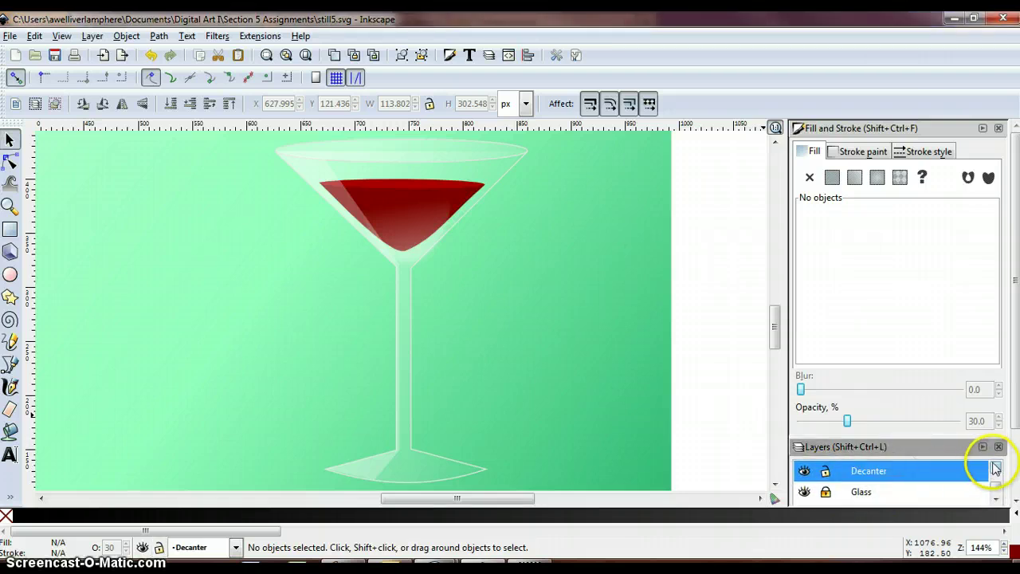
pyautogui.click(995, 469)
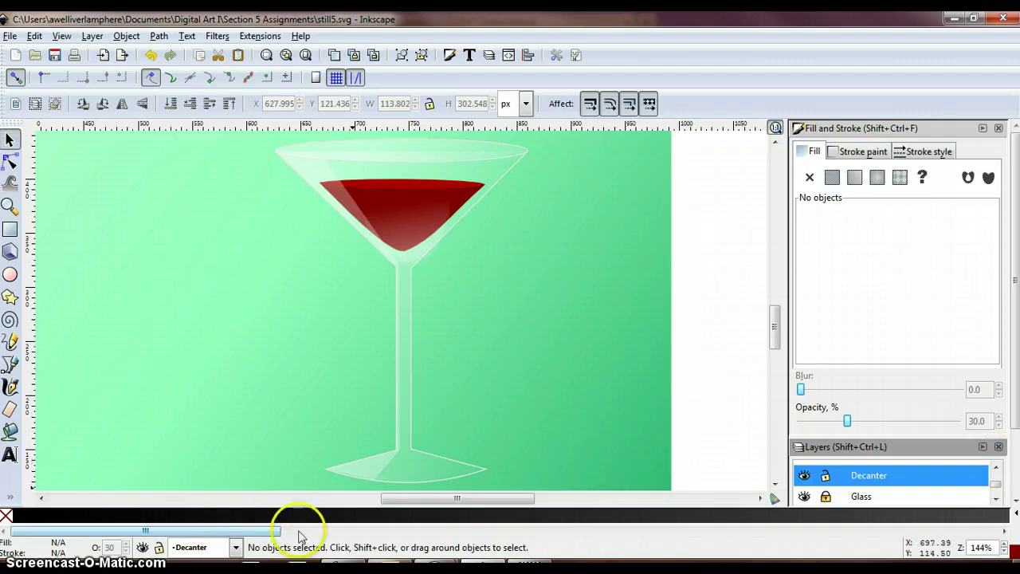
pyautogui.moveTo(433, 499); pyautogui.dragTo(317, 498)
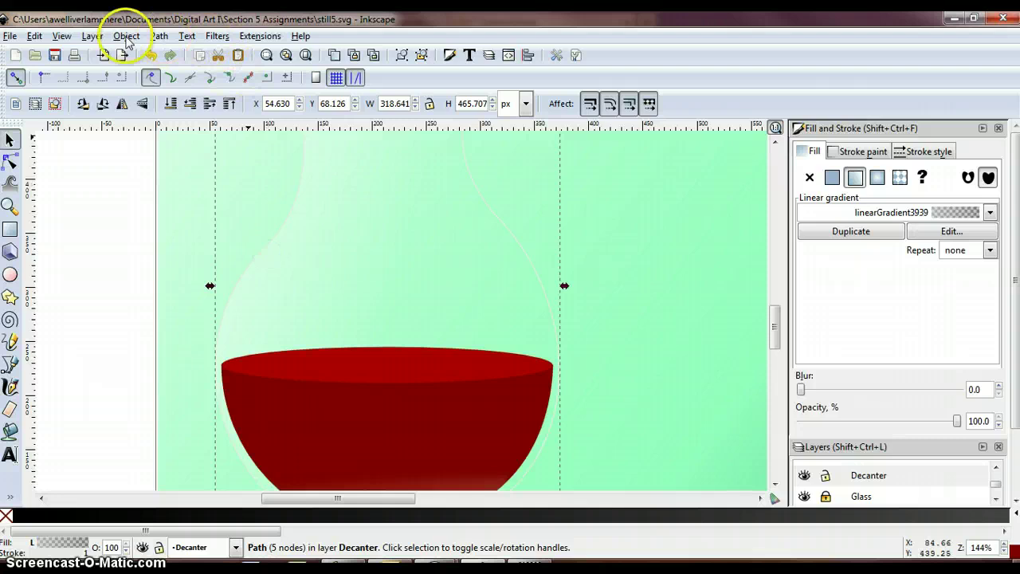
pyautogui.click(62, 36)
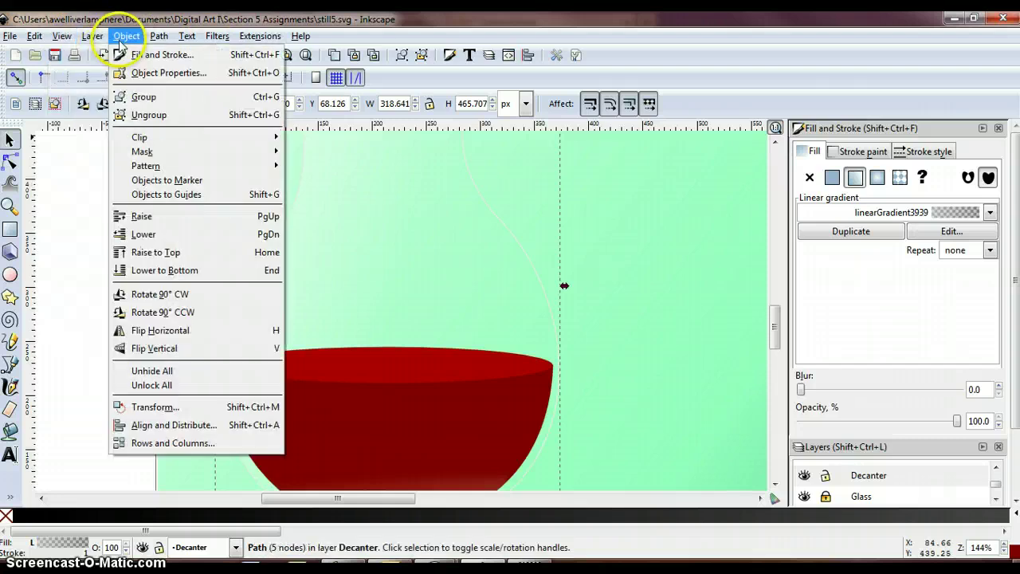
pyautogui.moveTo(88, 53)
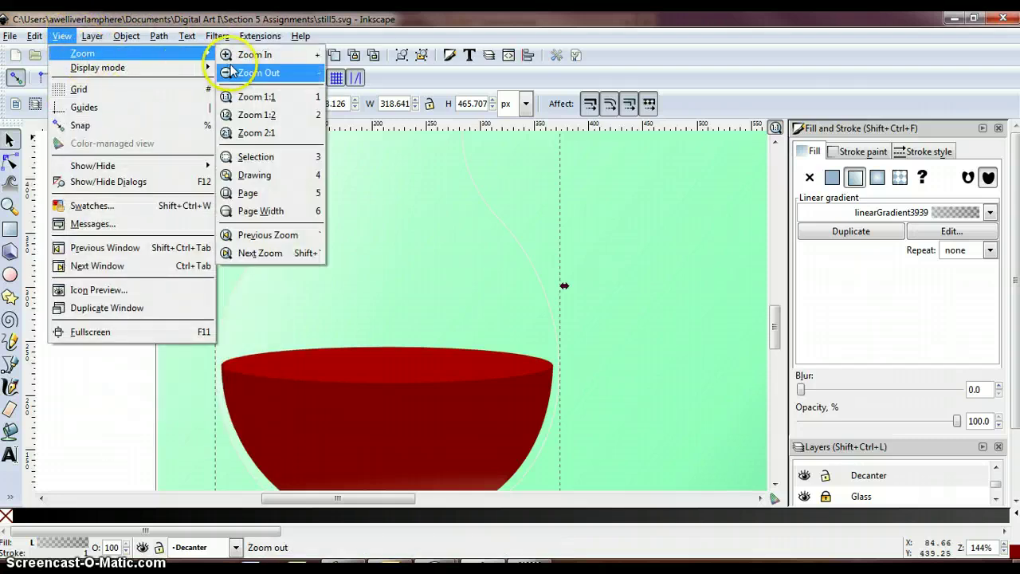
pyautogui.click(256, 157)
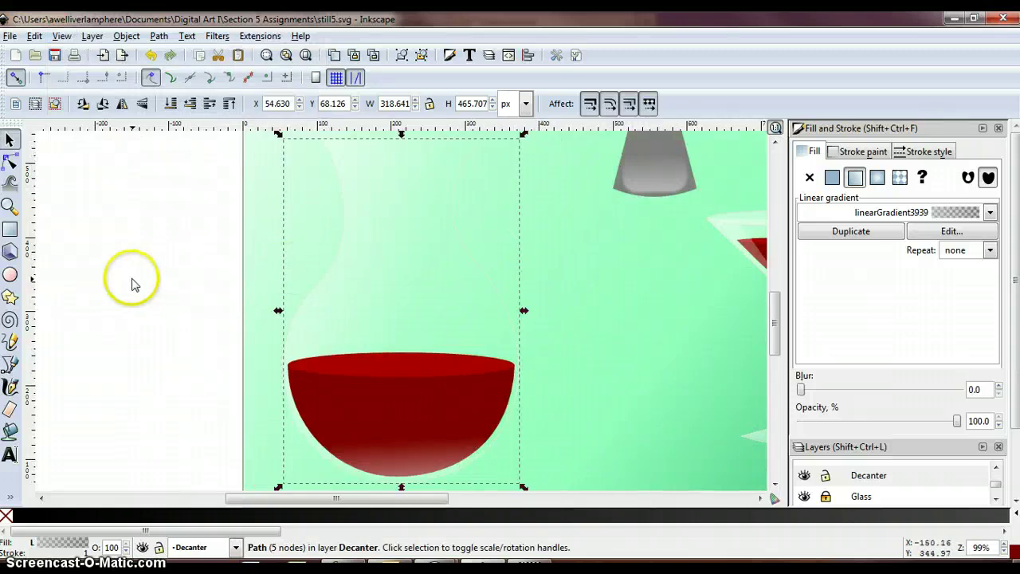
# Reselect the decanter body and set the Decanter layer as the active layer in the layer list
pyautogui.press('Tab')
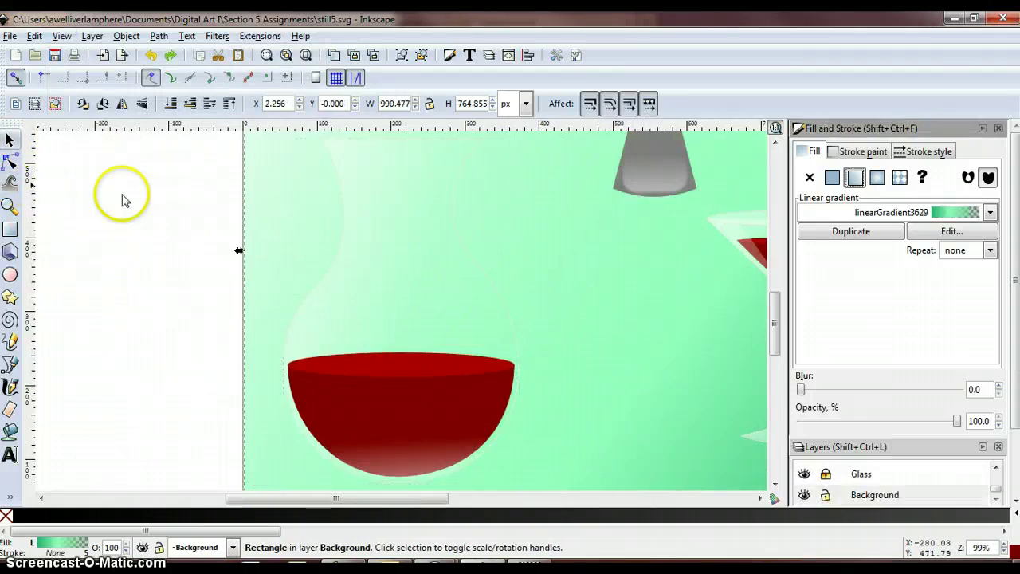
pyautogui.click(310, 292)
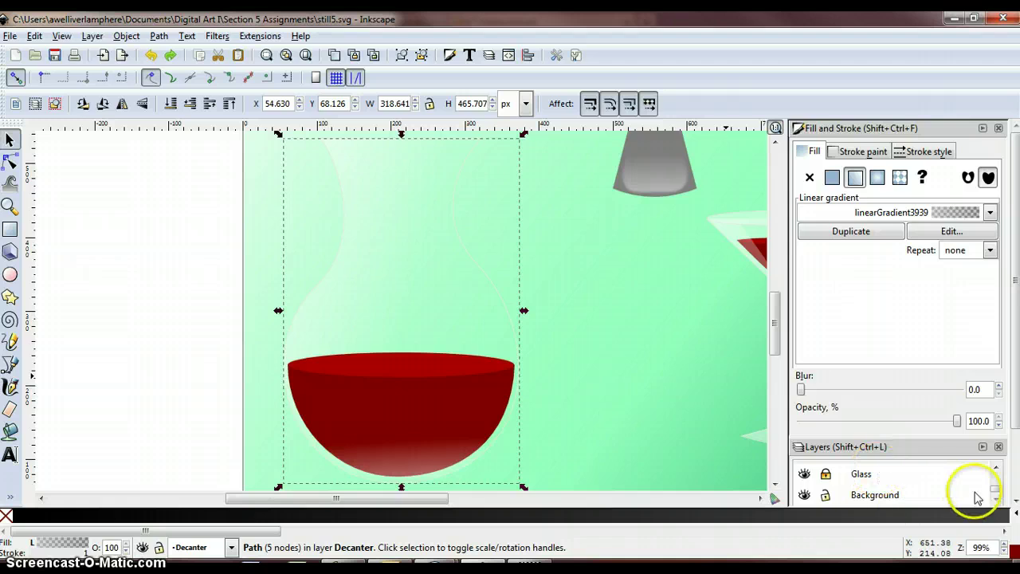
pyautogui.scroll(1, 995, 483)
pyautogui.doubleClick(941, 476)
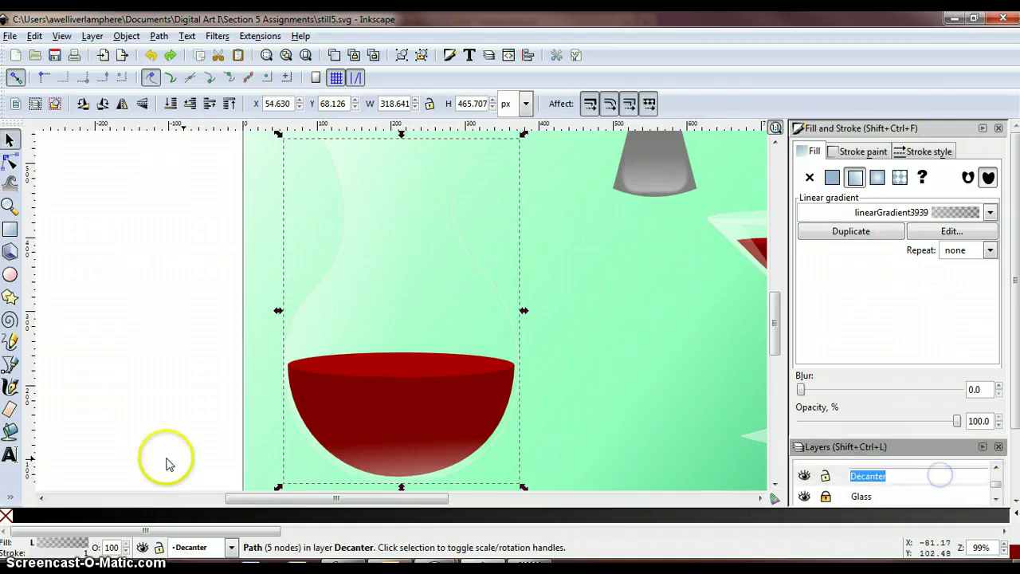
pyautogui.click(840, 478)
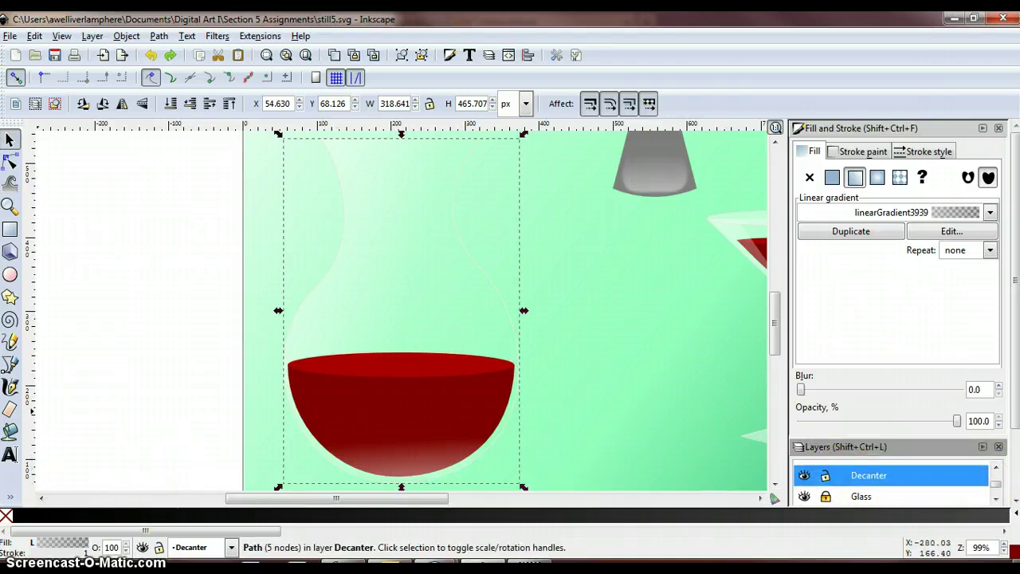
# Start a Bezier highlight path at the decanter's upper left rim and trace the left outline down to the base
pyautogui.click(12, 388)
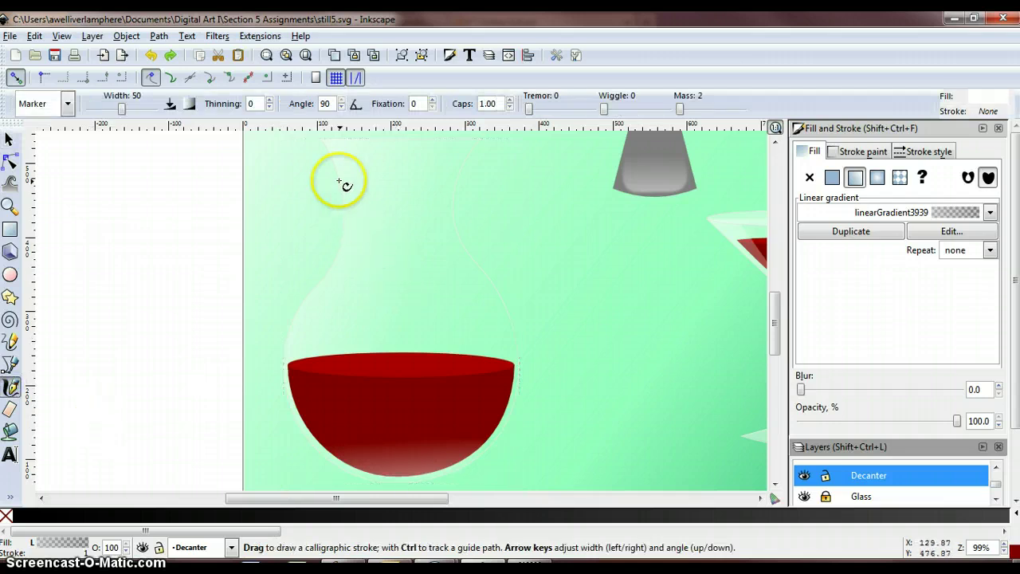
pyautogui.click(11, 366)
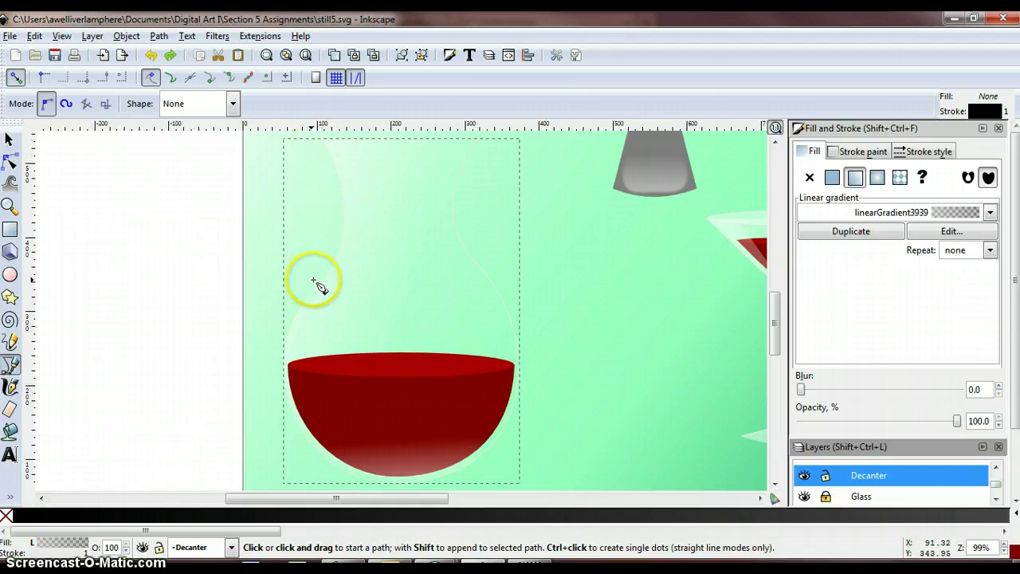
pyautogui.click(319, 140)
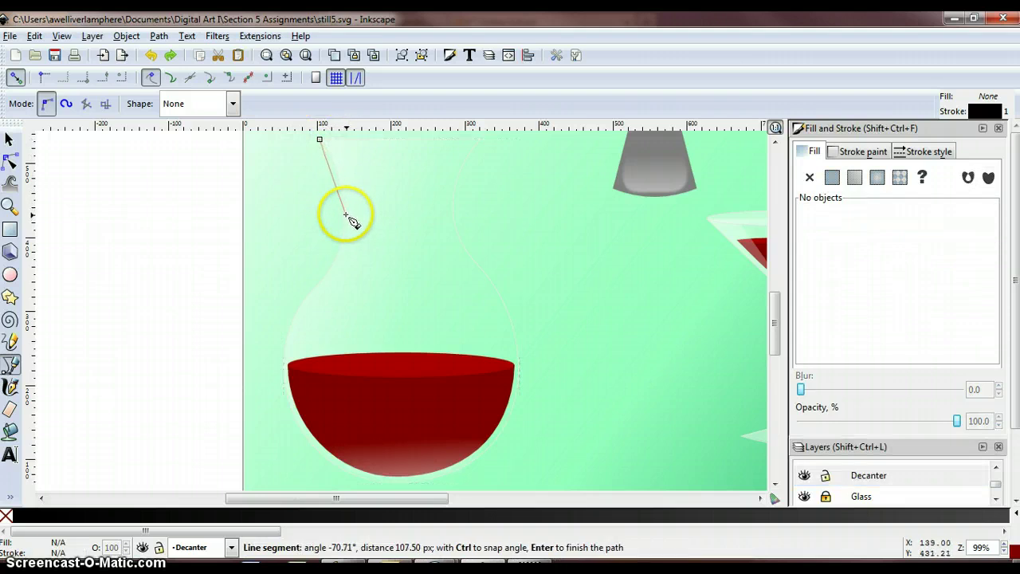
pyautogui.moveTo(345, 216); pyautogui.dragTo(347, 272)
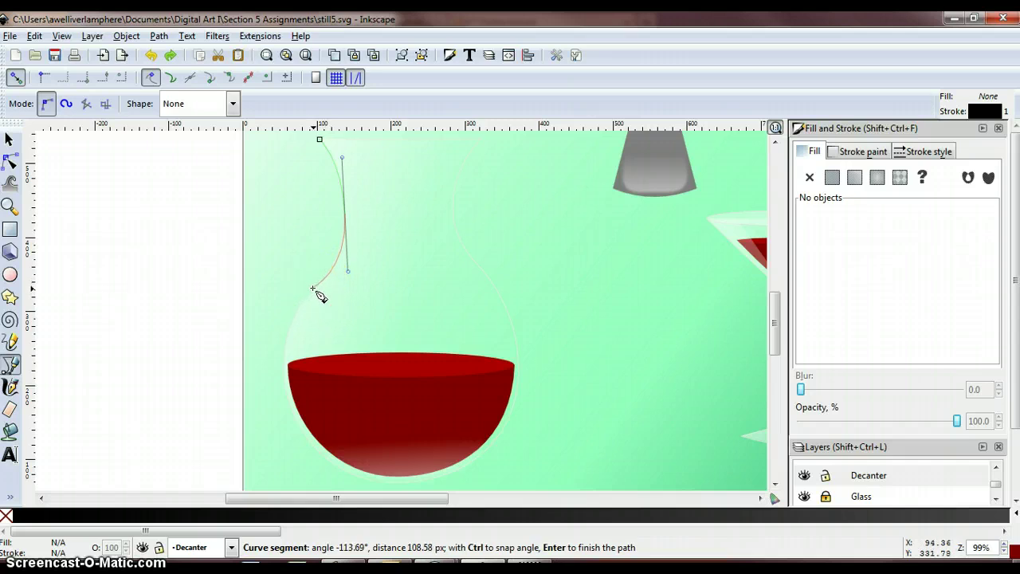
pyautogui.click(313, 288)
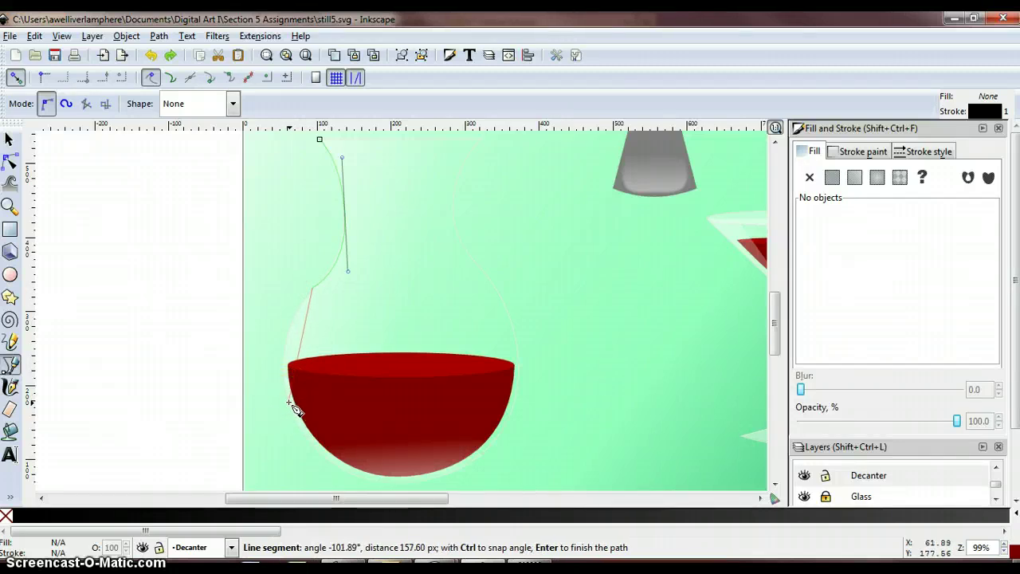
pyautogui.moveTo(289, 402); pyautogui.dragTo(310, 466)
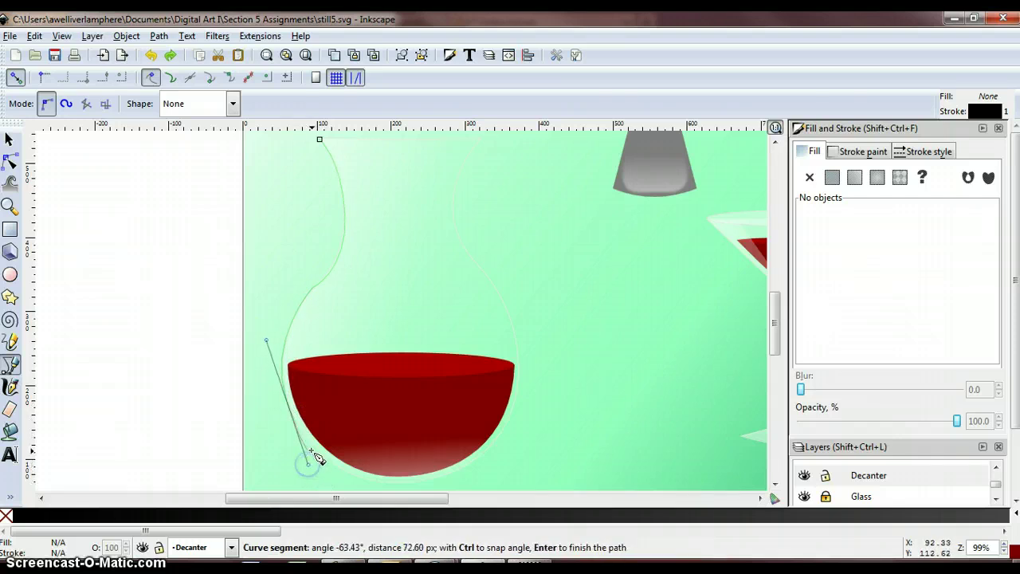
pyautogui.click(373, 482)
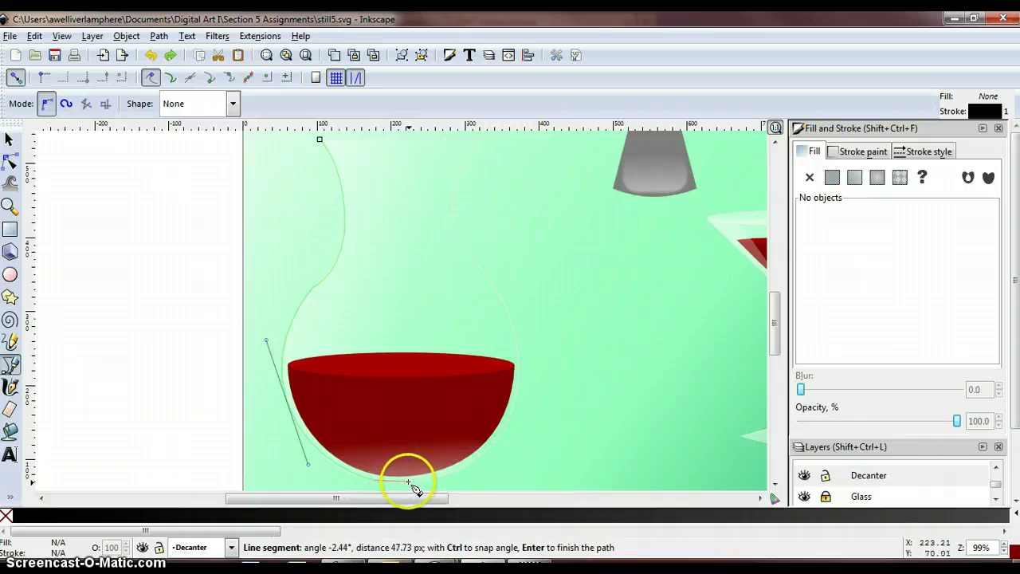
pyautogui.moveTo(409, 481); pyautogui.dragTo(413, 479)
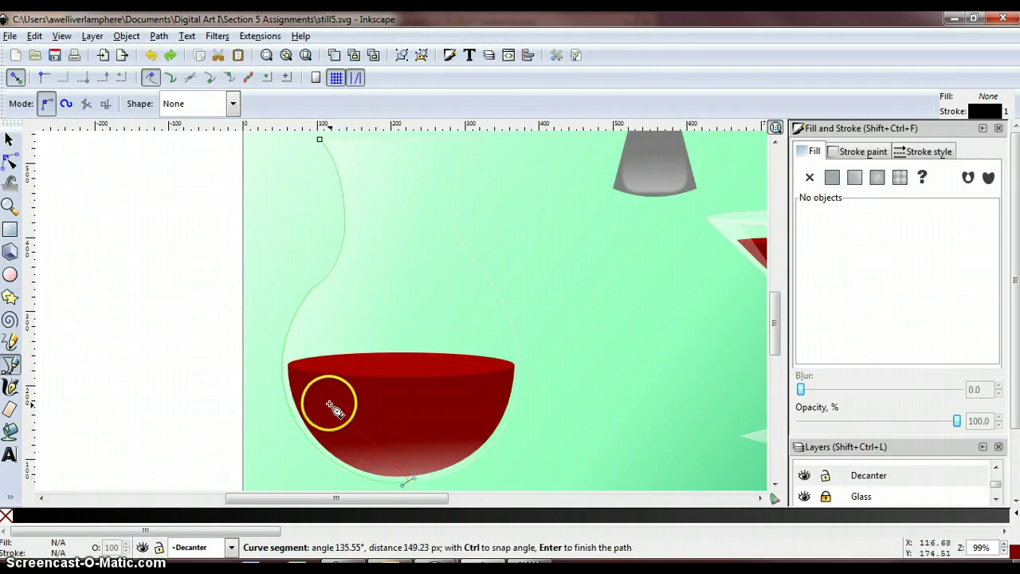
# Continue the highlight path up through the wine and neck, inside the decanter's left edge, and close it at its starting point
pyautogui.moveTo(330, 407); pyautogui.dragTo(305, 340)
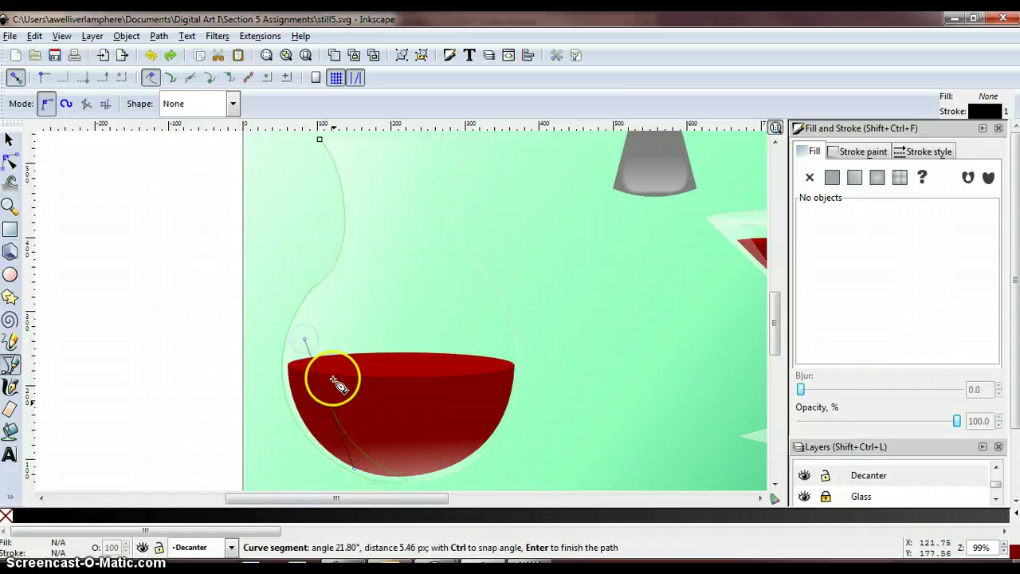
pyautogui.click(357, 289)
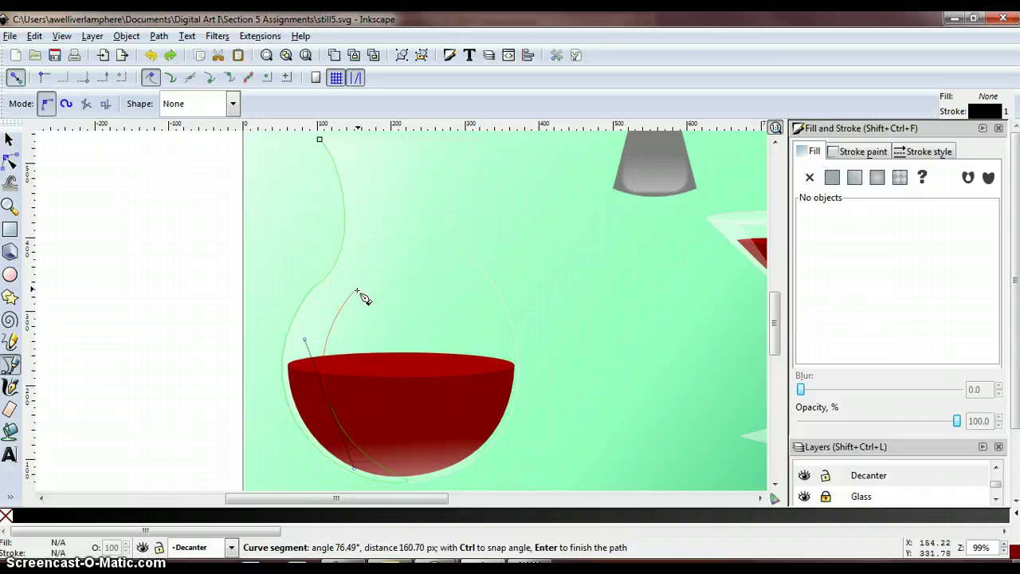
pyautogui.click(351, 296)
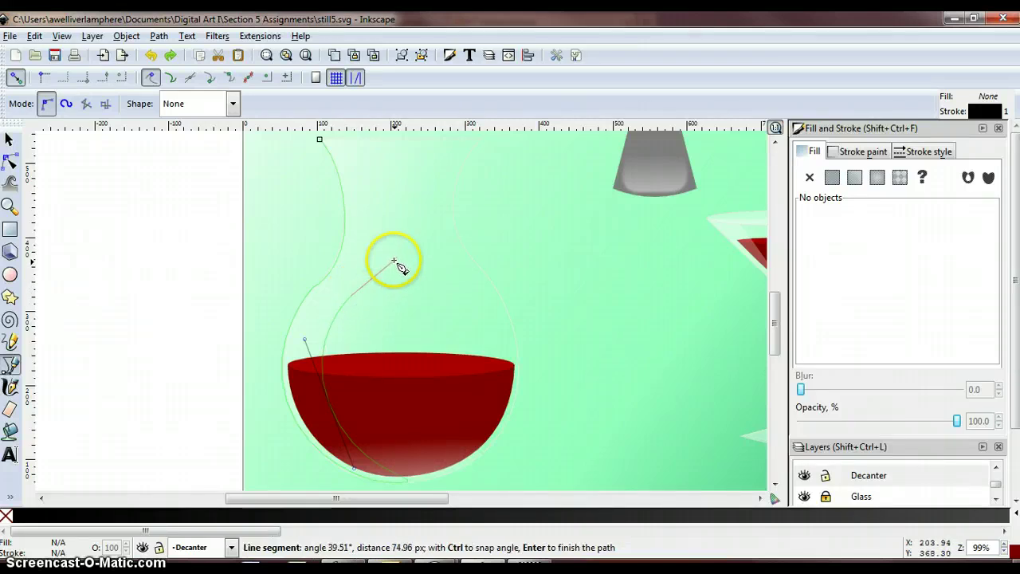
pyautogui.moveTo(387, 214); pyautogui.dragTo(401, 153)
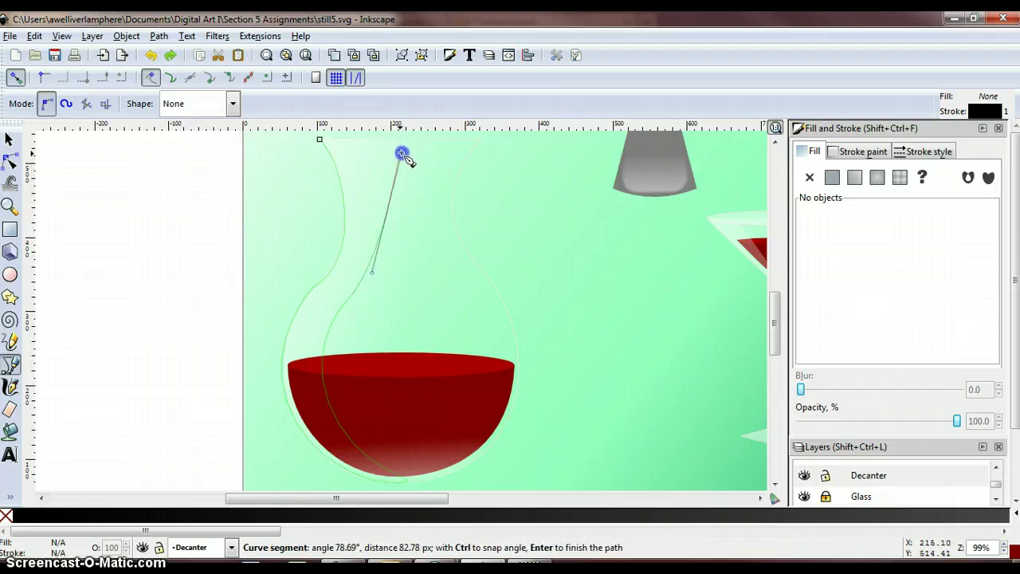
pyautogui.click(362, 140)
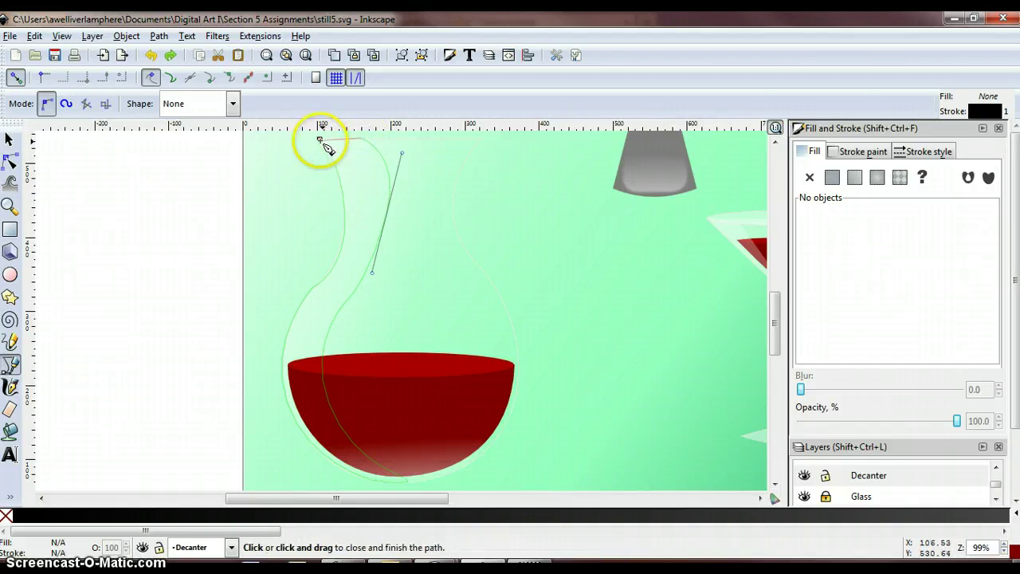
pyautogui.click(320, 140)
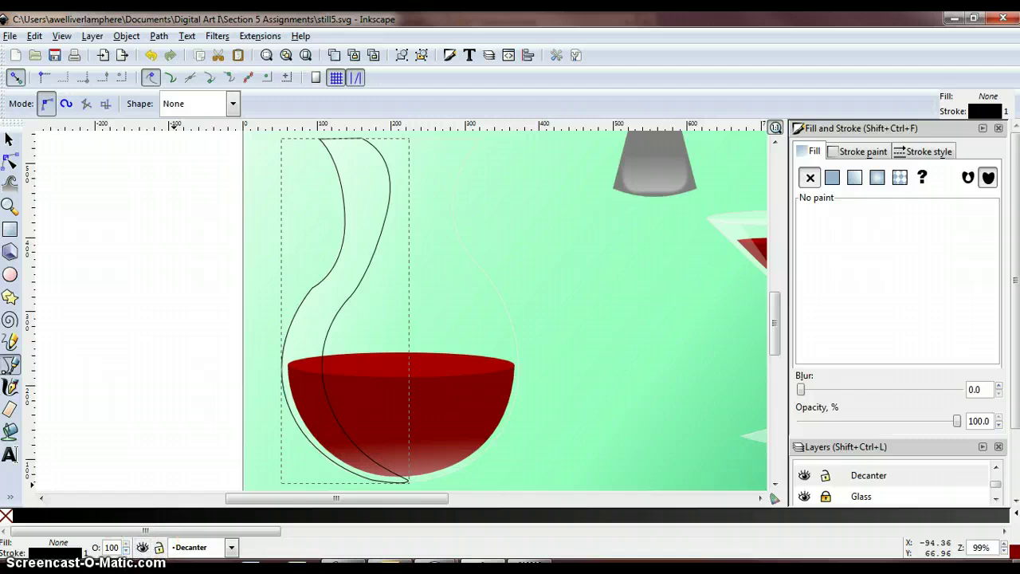
# Smooth the highlight's outer neck curve and narrow its inner side, moving the inner nodes to about X 158, Y 409 and X 114, Y 309 px
pyautogui.click(11, 160)
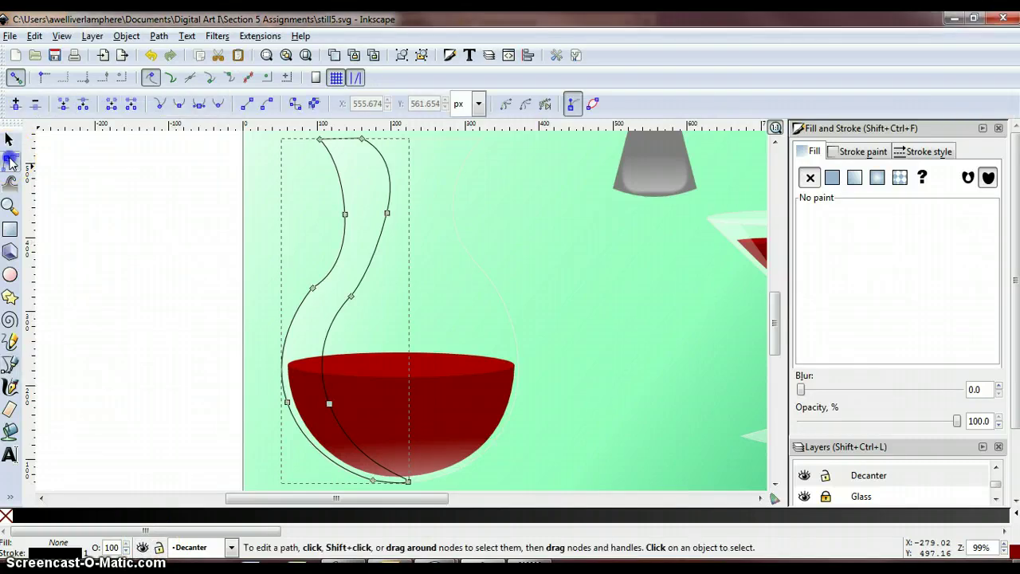
pyautogui.click(312, 288)
pyautogui.moveTo(312, 288); pyautogui.dragTo(340, 272)
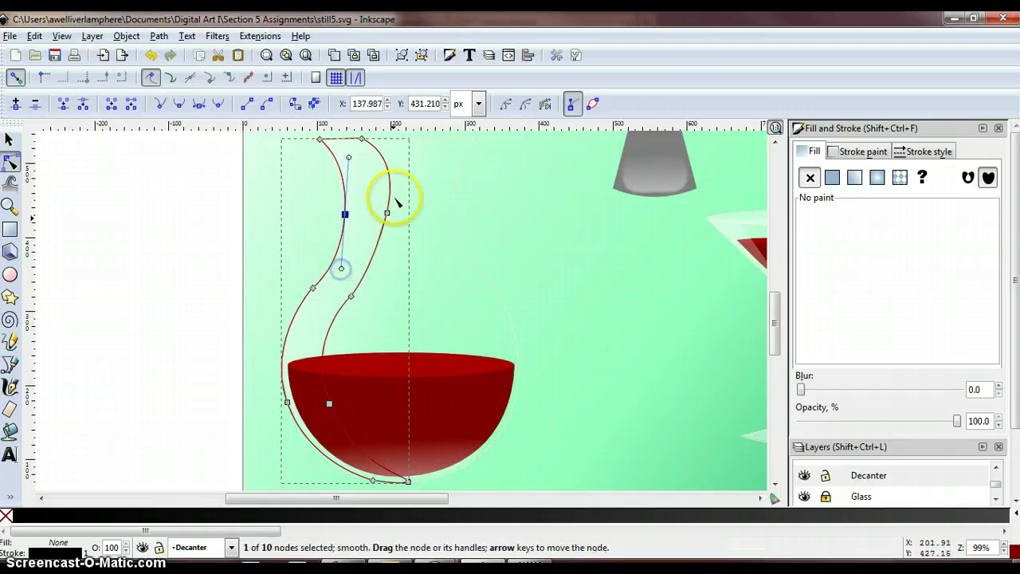
pyautogui.moveTo(391, 200); pyautogui.dragTo(375, 246)
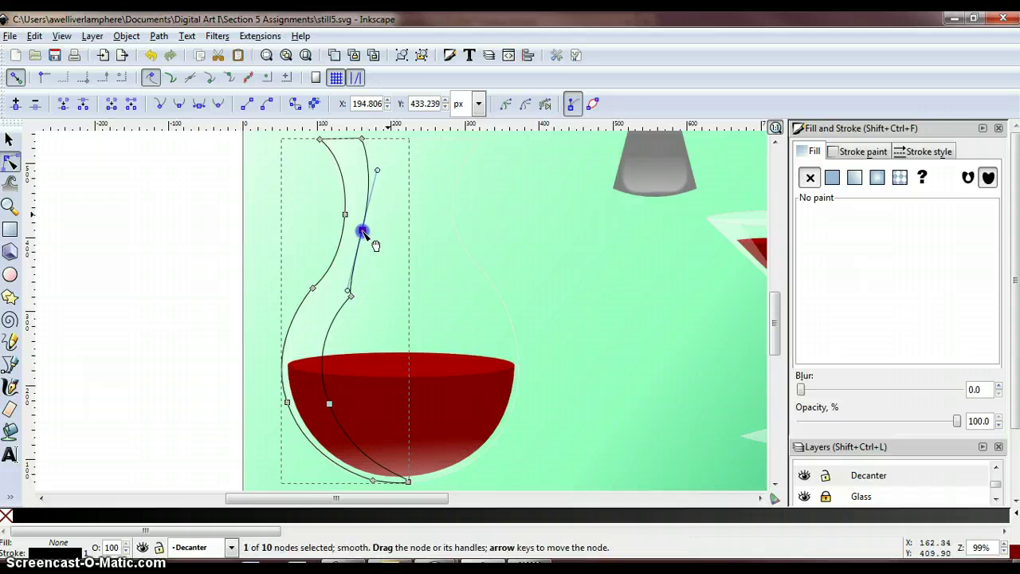
pyautogui.click(348, 296)
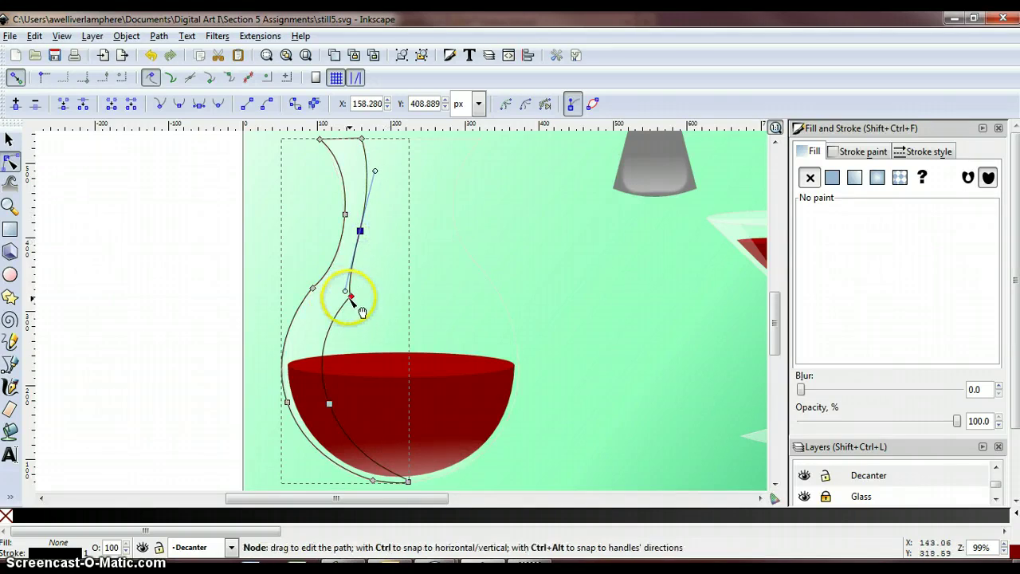
pyautogui.click(333, 303)
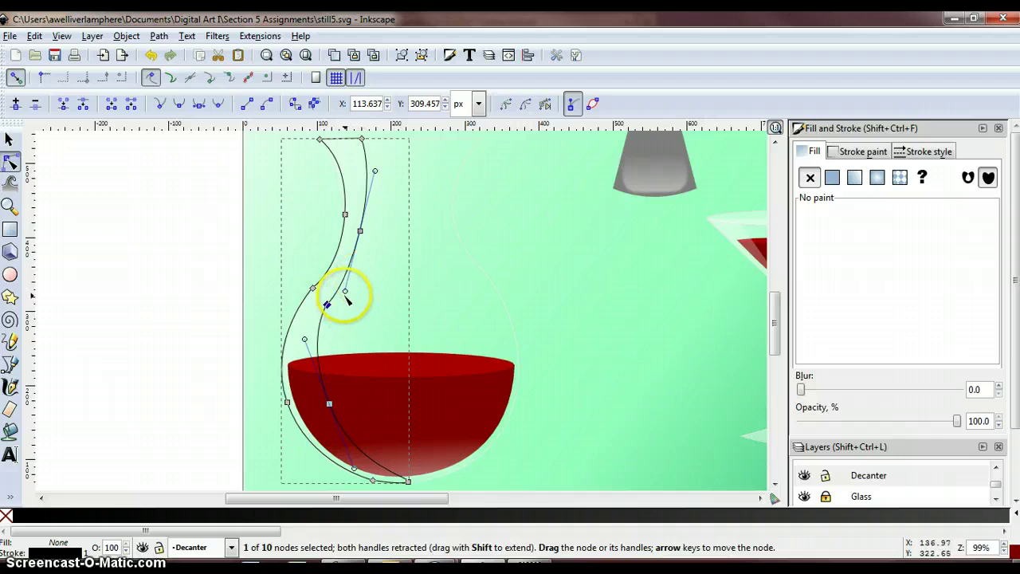
pyautogui.moveTo(345, 292); pyautogui.dragTo(340, 288)
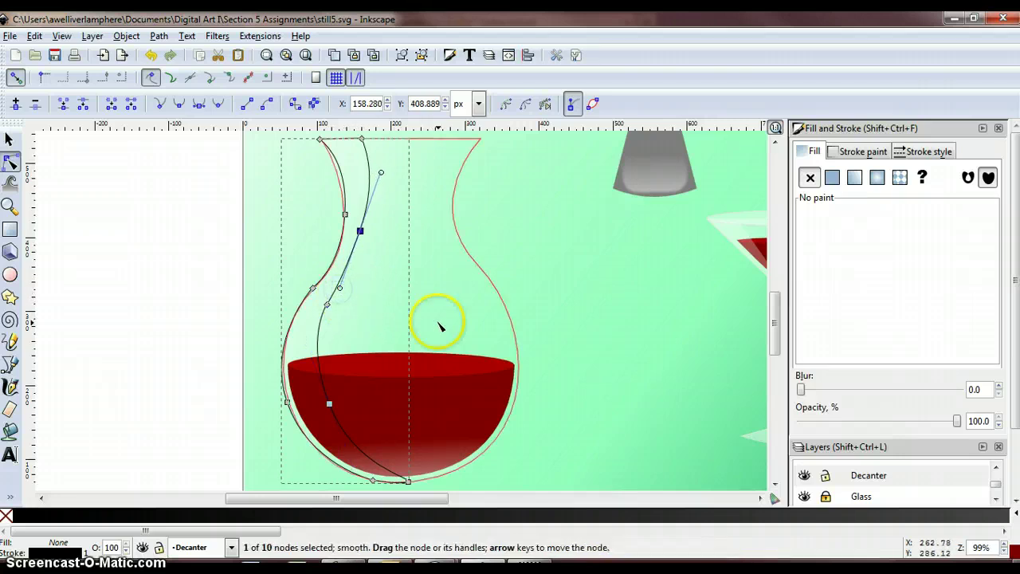
# Refine the highlight's outer neck curve to follow the decanter outline, moving its neck node to about X 134, Y 418 px
pyautogui.click(312, 290)
pyautogui.click(313, 289)
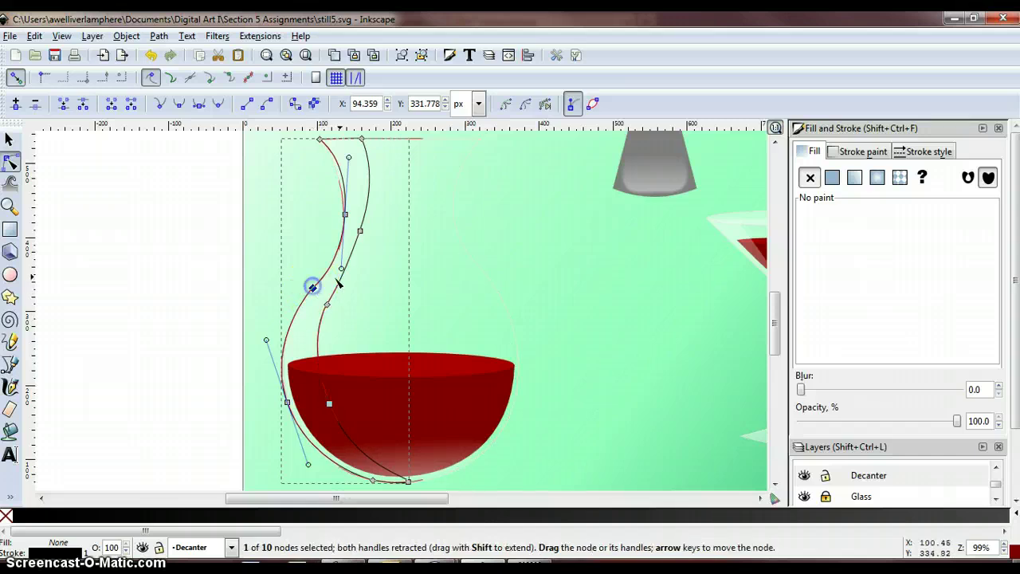
pyautogui.moveTo(341, 268); pyautogui.dragTo(338, 271)
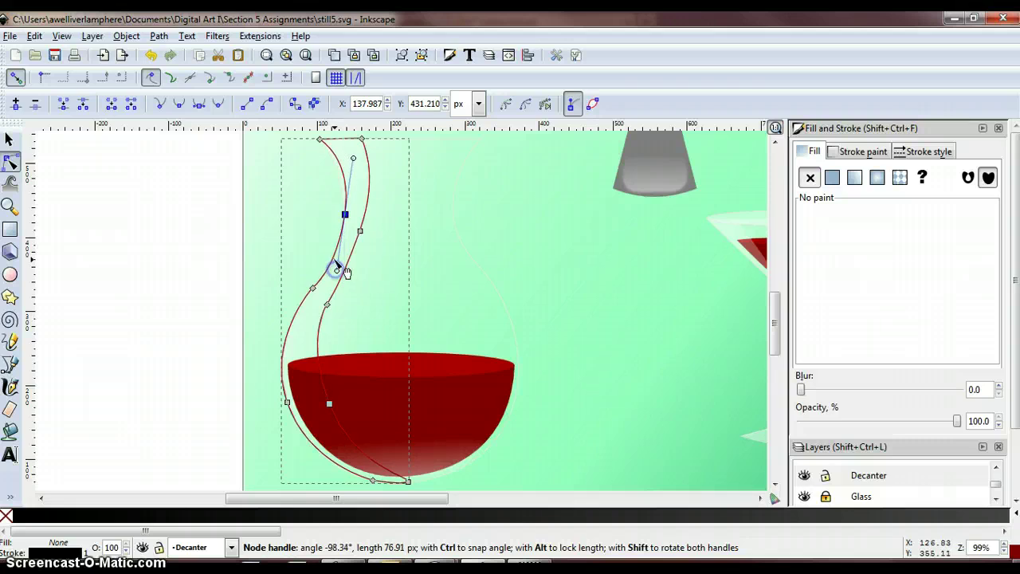
pyautogui.moveTo(338, 269); pyautogui.dragTo(337, 271)
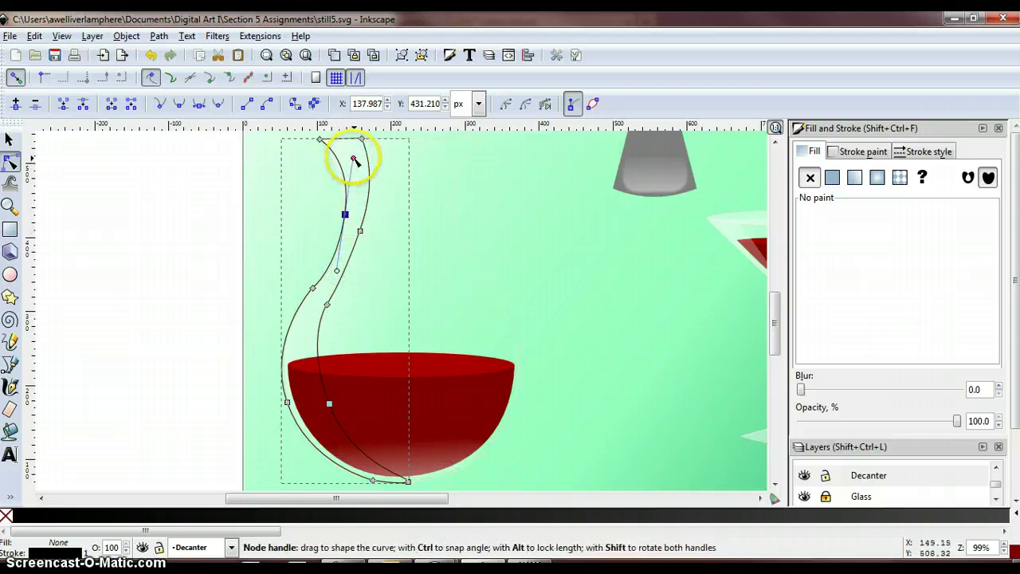
pyautogui.moveTo(355, 161); pyautogui.dragTo(355, 162)
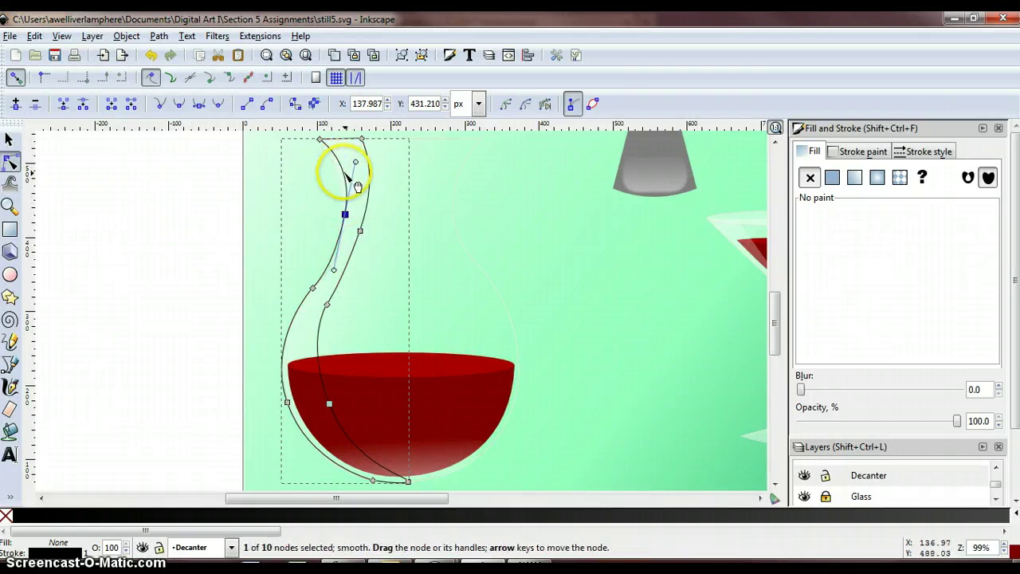
pyautogui.moveTo(346, 214); pyautogui.dragTo(341, 226)
pyautogui.moveTo(330, 276); pyautogui.dragTo(326, 279)
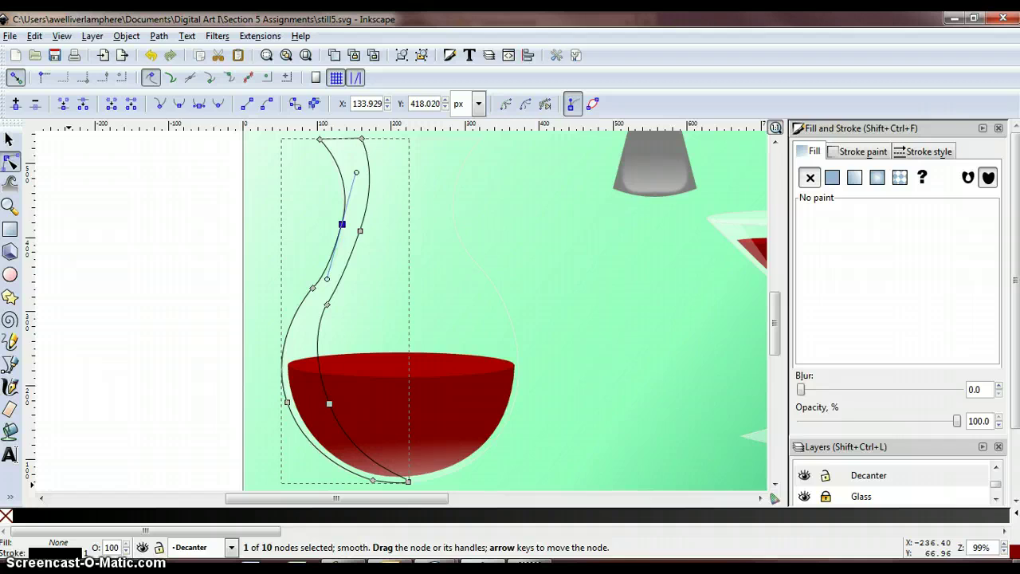
# Unlock the Glass layer and copy the translucent white reflection on the martini glass's left side
pyautogui.click(9, 140)
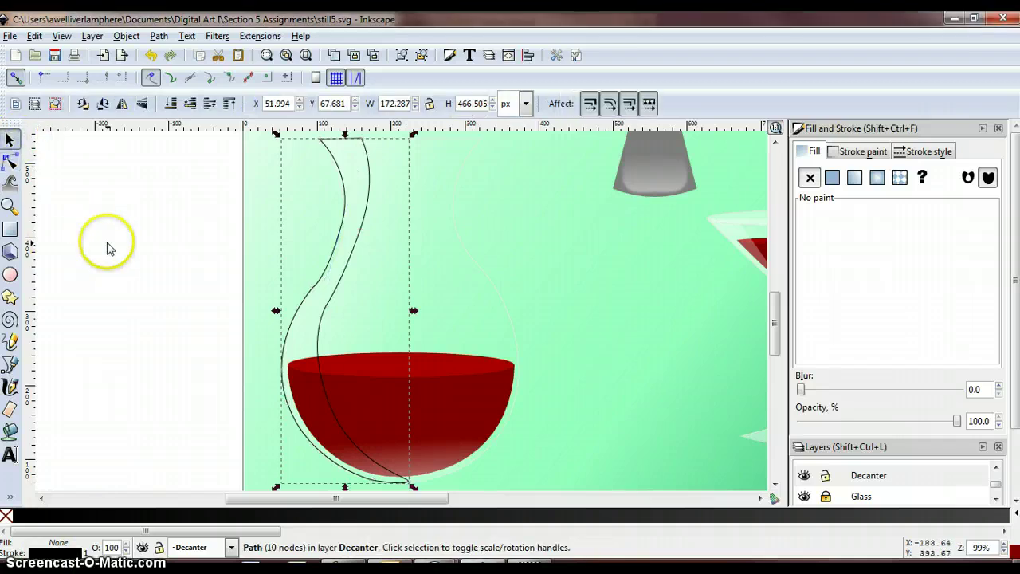
pyautogui.click(729, 227)
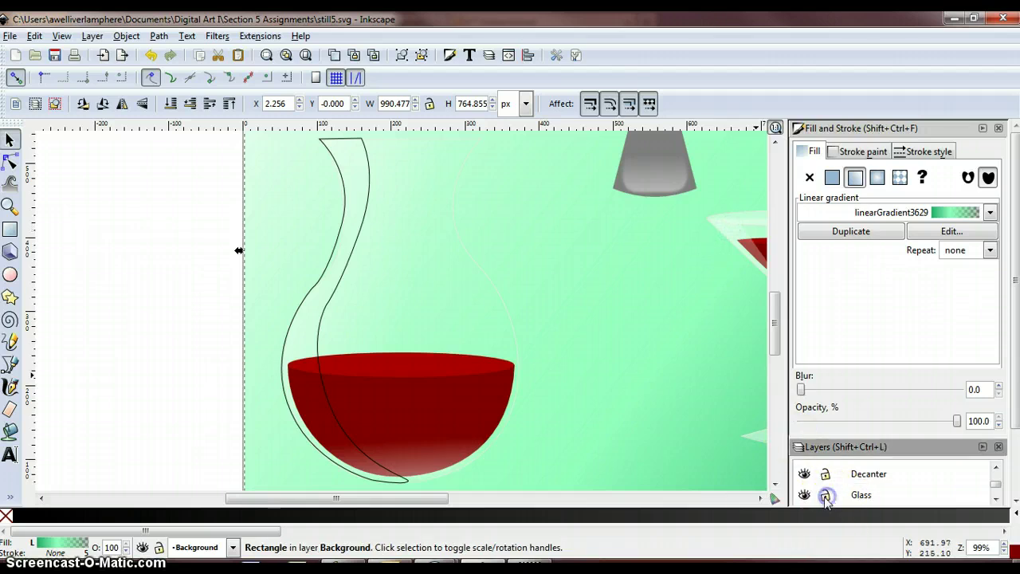
pyautogui.click(761, 498)
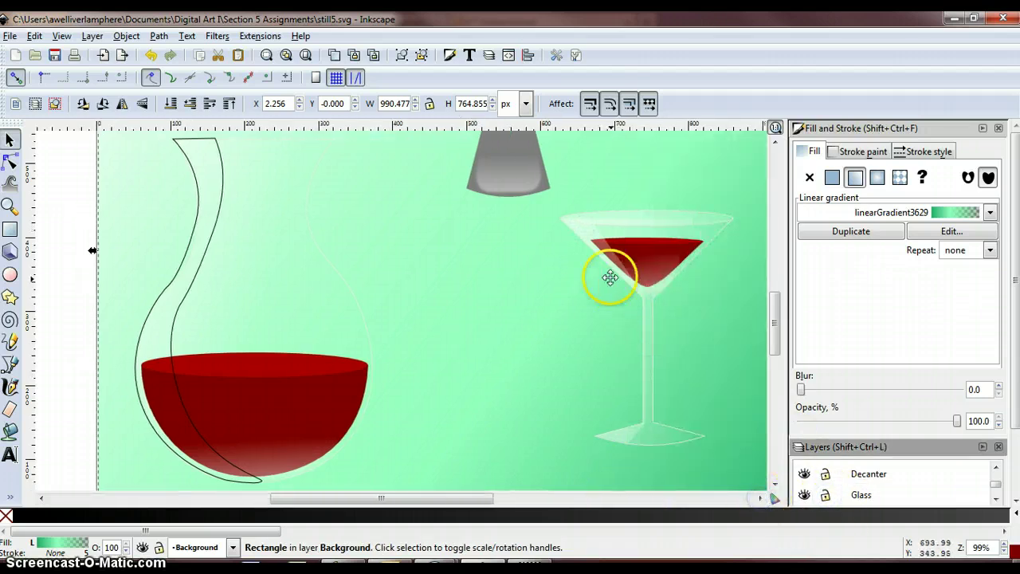
pyautogui.click(591, 231)
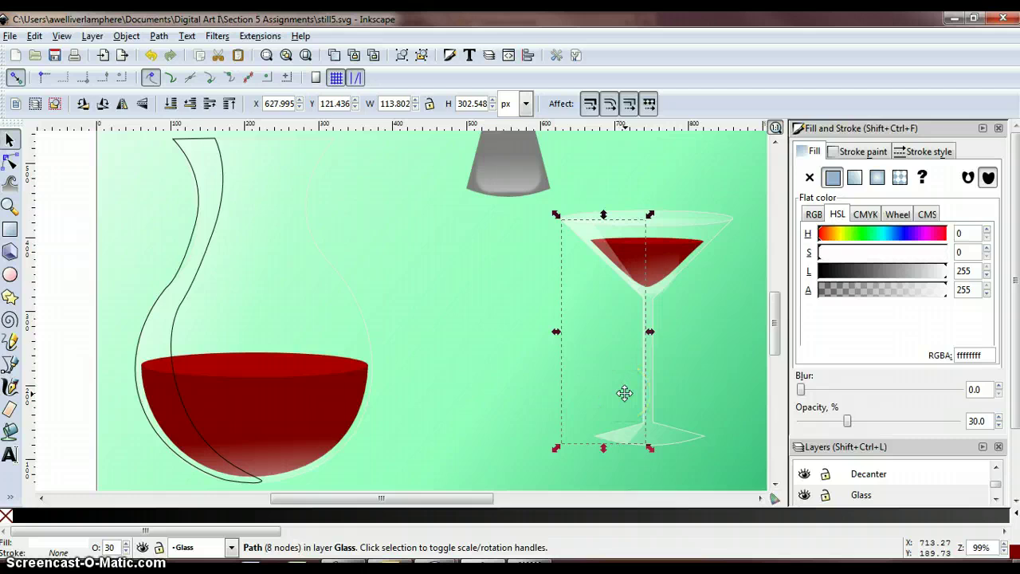
# Paste the copied reflection's style onto the decanter's highlight path in the Decanter layer and deselect it
pyautogui.moveTo(455, 500); pyautogui.dragTo(398, 501)
pyautogui.click(358, 284)
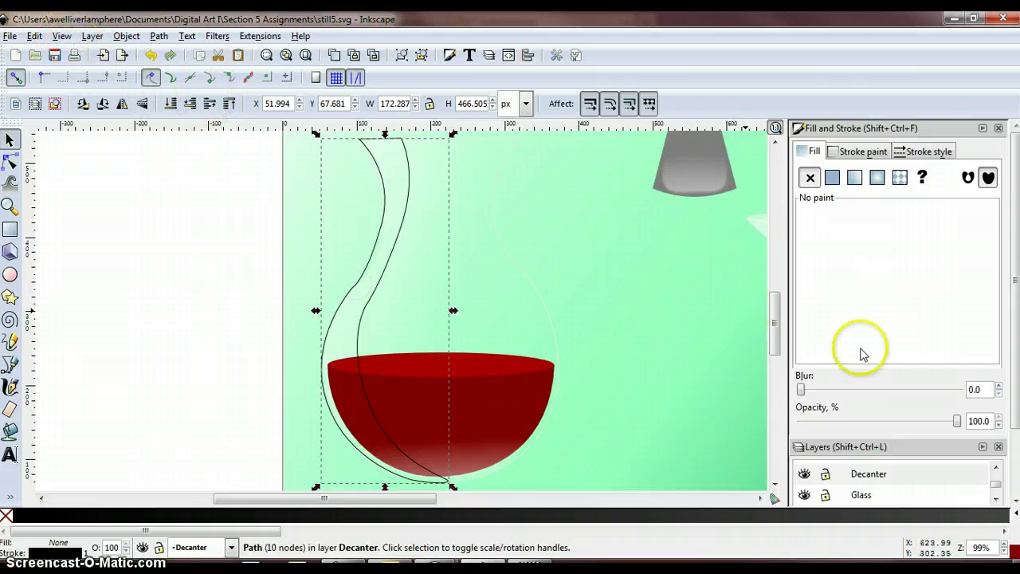
pyautogui.click(852, 475)
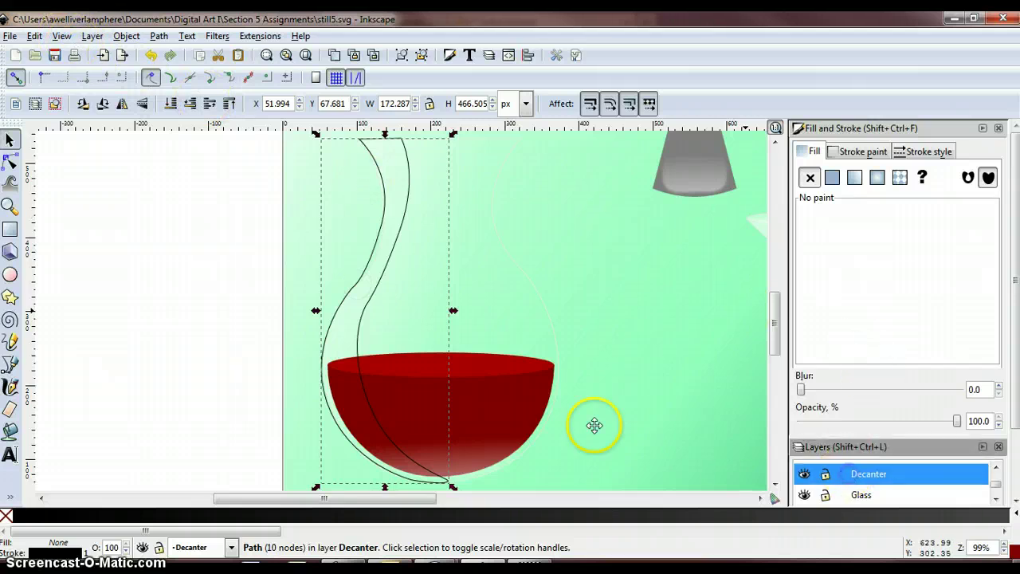
pyautogui.click(34, 36)
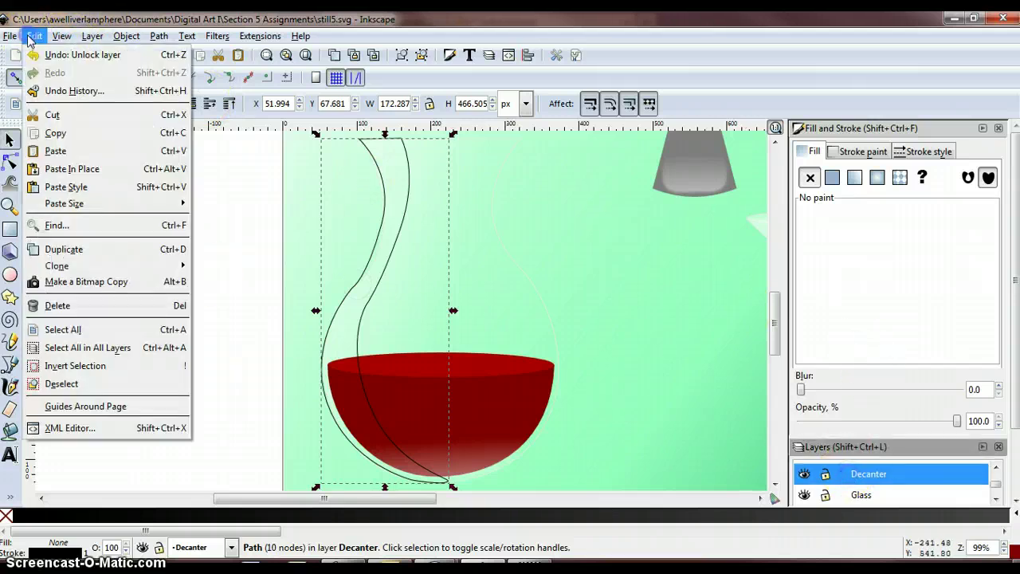
pyautogui.click(88, 192)
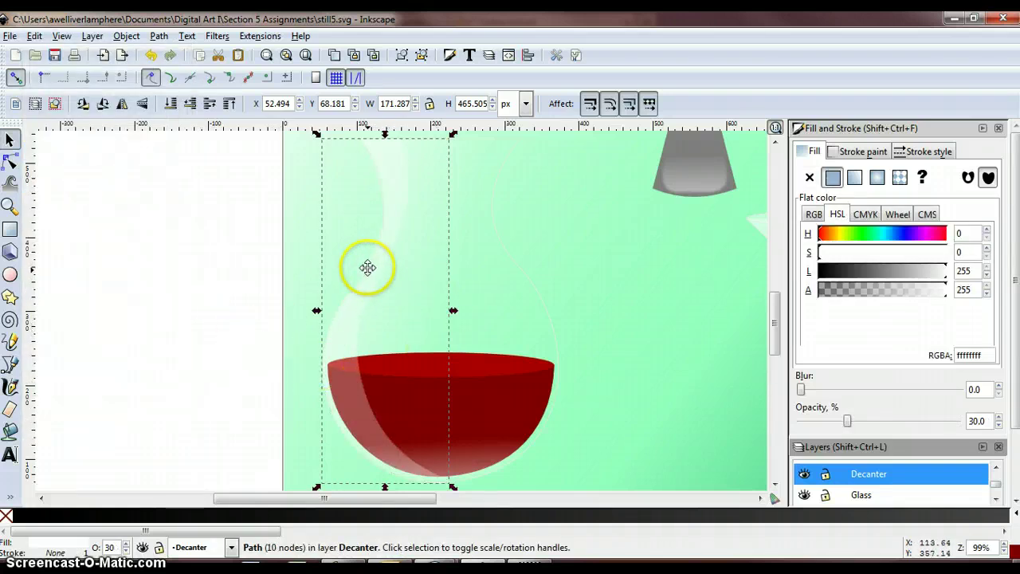
pyautogui.click(158, 283)
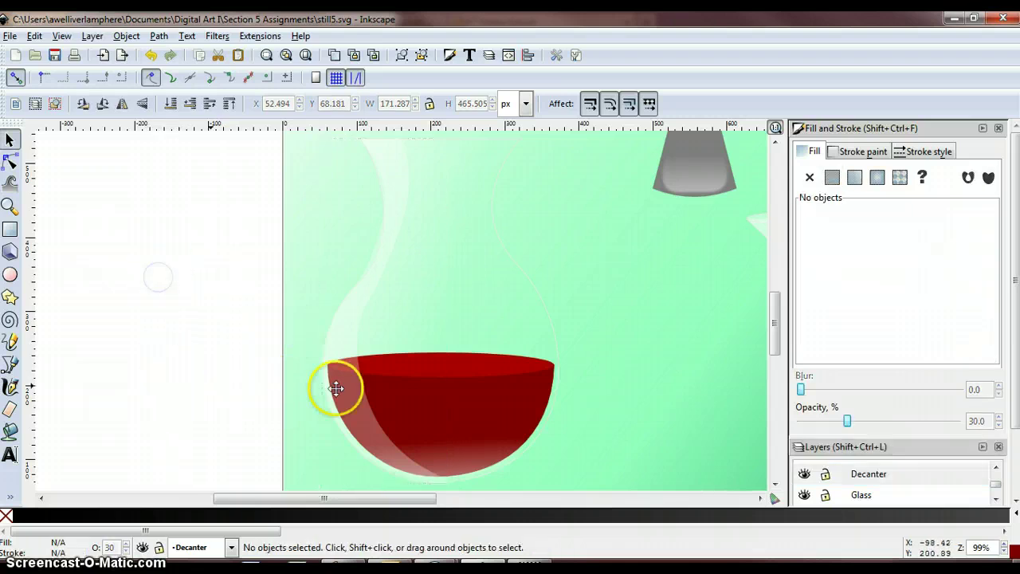
# Undo the accidental move of the background rectangle and lock the Background layer
pyautogui.scroll(2, 459, 343)
pyautogui.scroll(-4, 462, 341)
pyautogui.scroll(2, 460, 342)
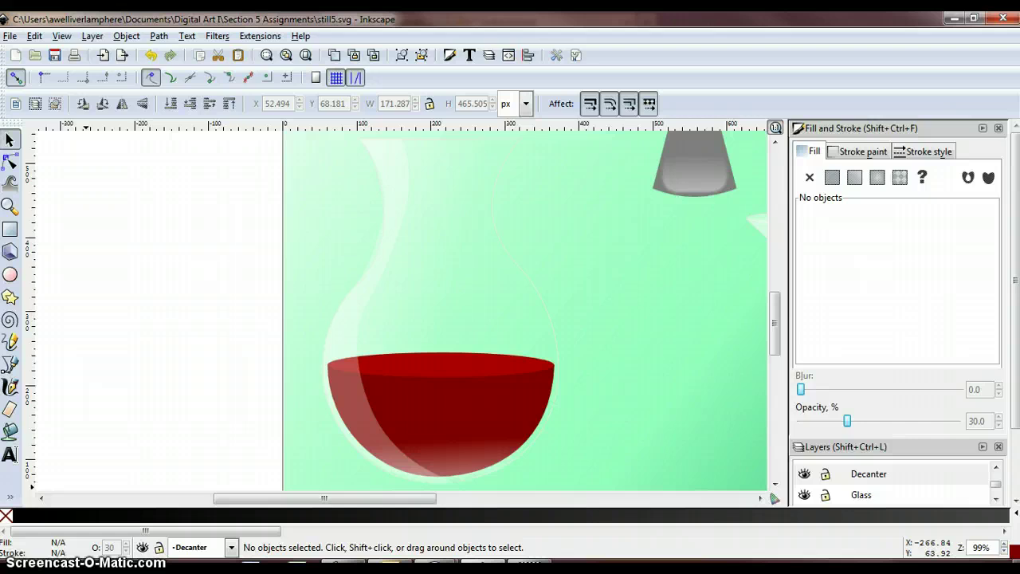
pyautogui.click(92, 35)
pyautogui.moveTo(208, 57)
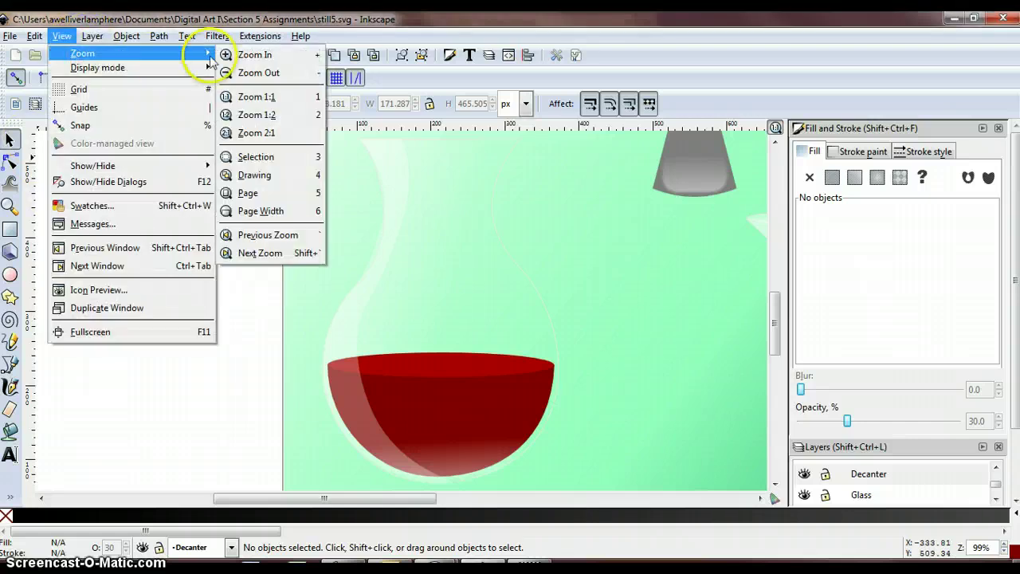
pyautogui.click(253, 193)
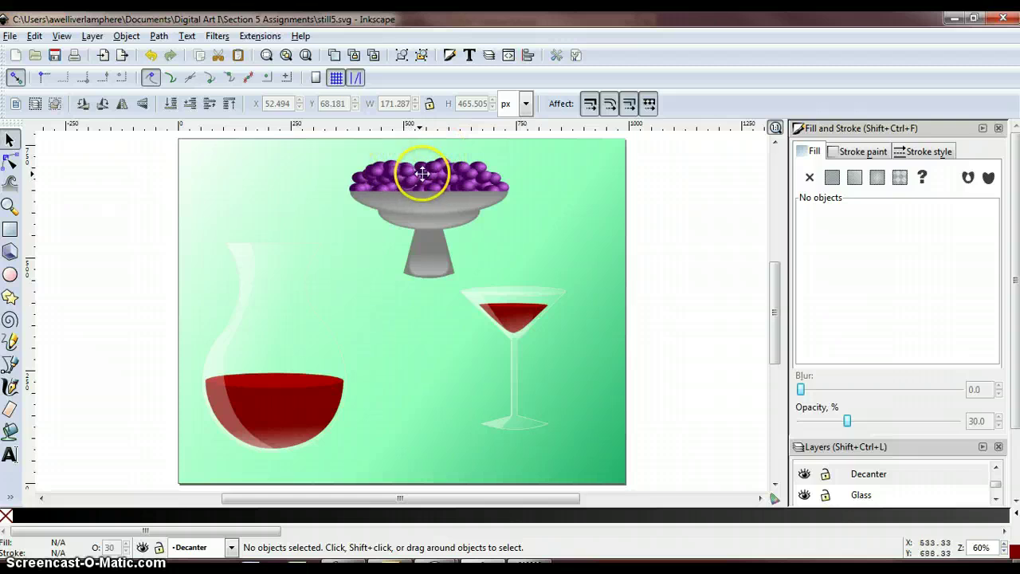
pyautogui.moveTo(411, 171); pyautogui.dragTo(413, 168)
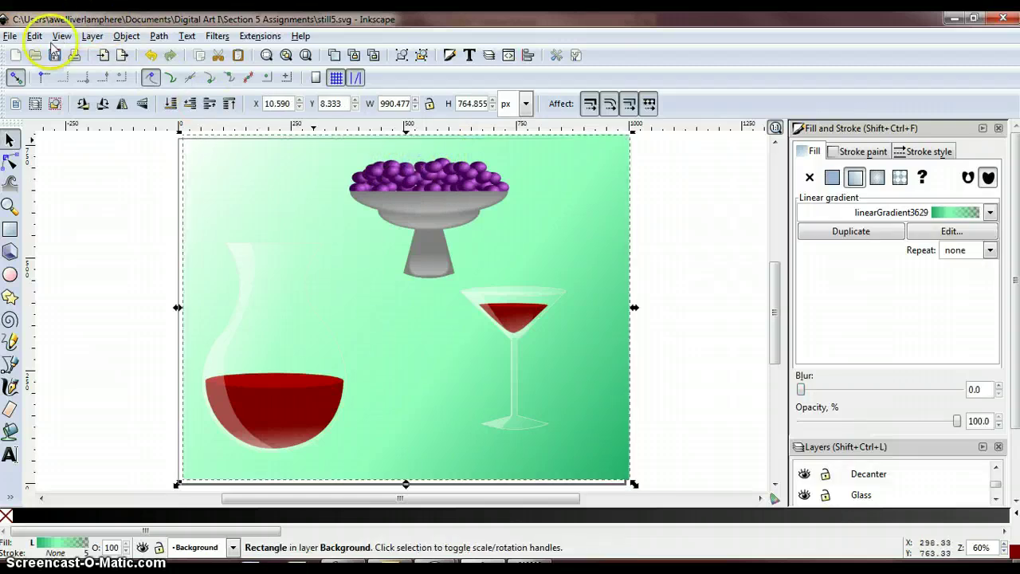
pyautogui.click(150, 55)
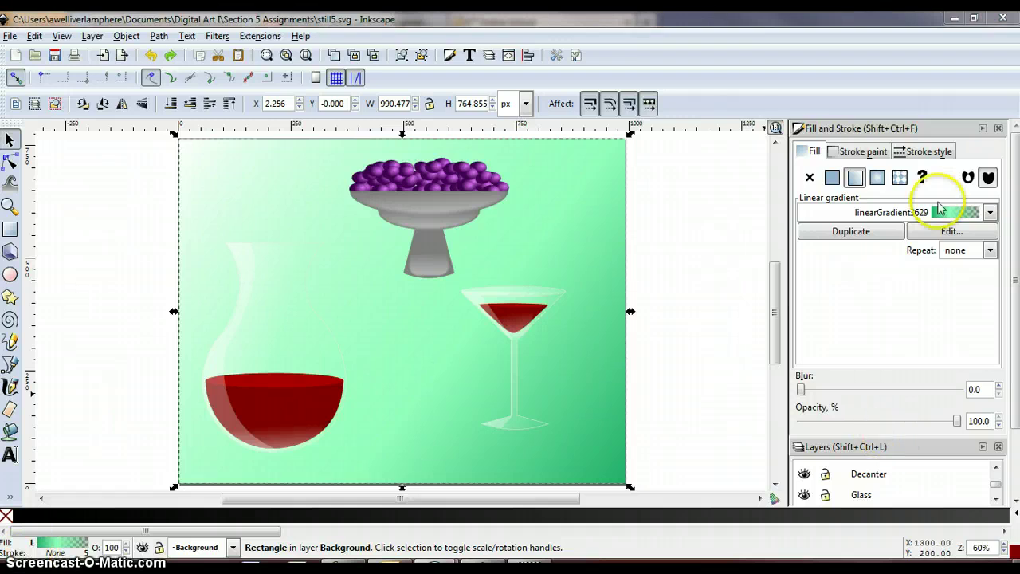
pyautogui.click(984, 127)
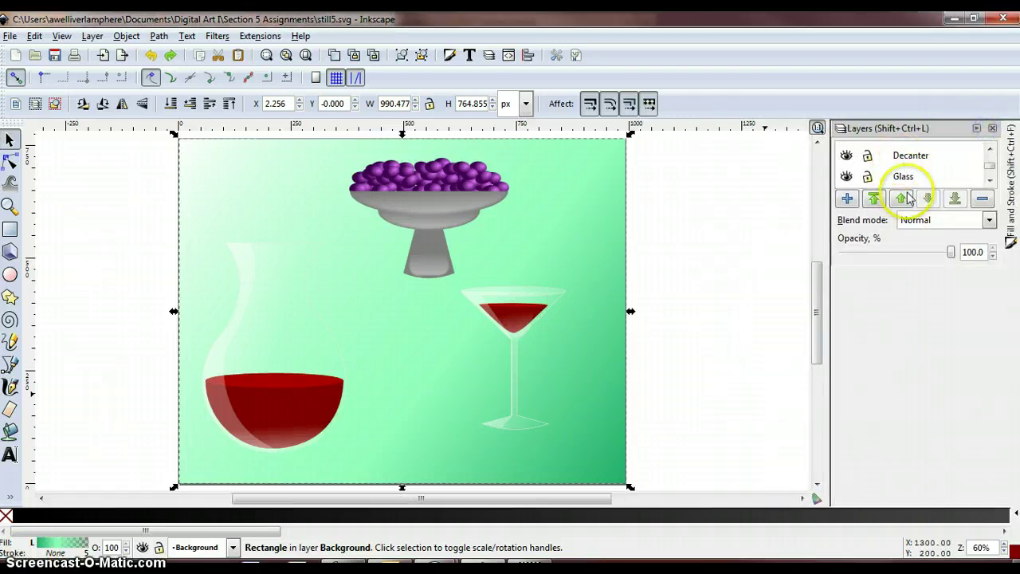
pyautogui.click(991, 182)
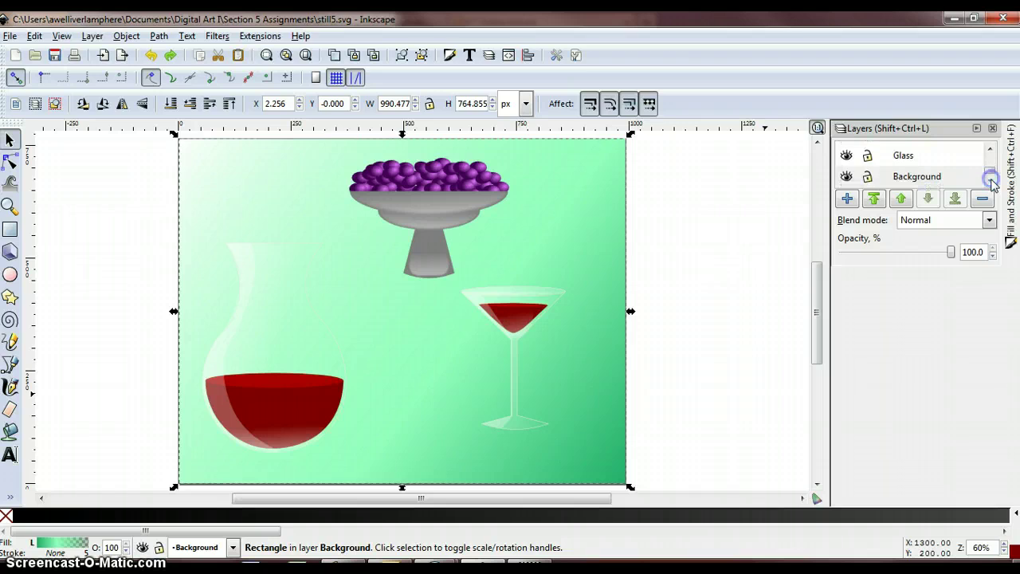
pyautogui.click(893, 178)
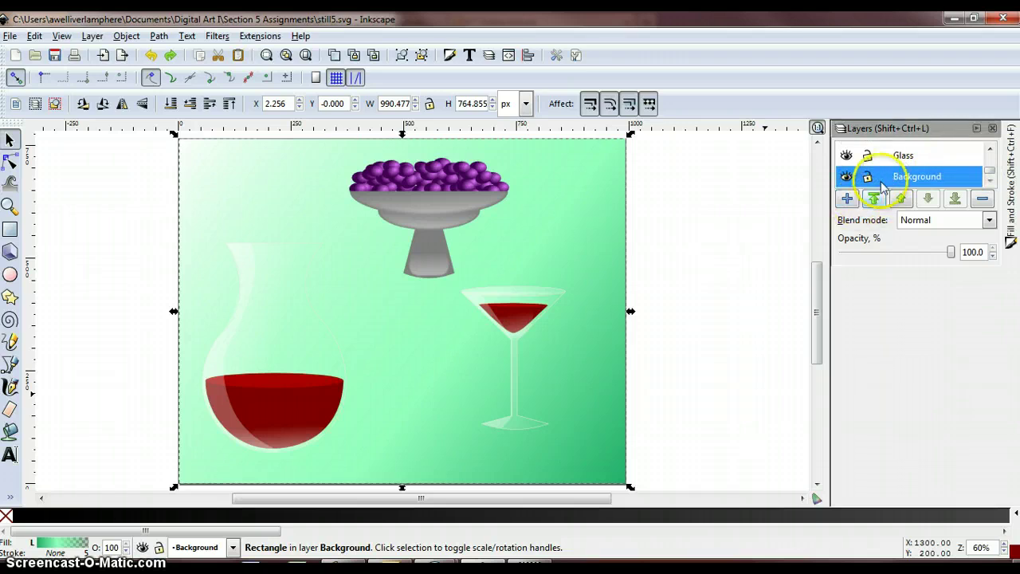
pyautogui.click(869, 176)
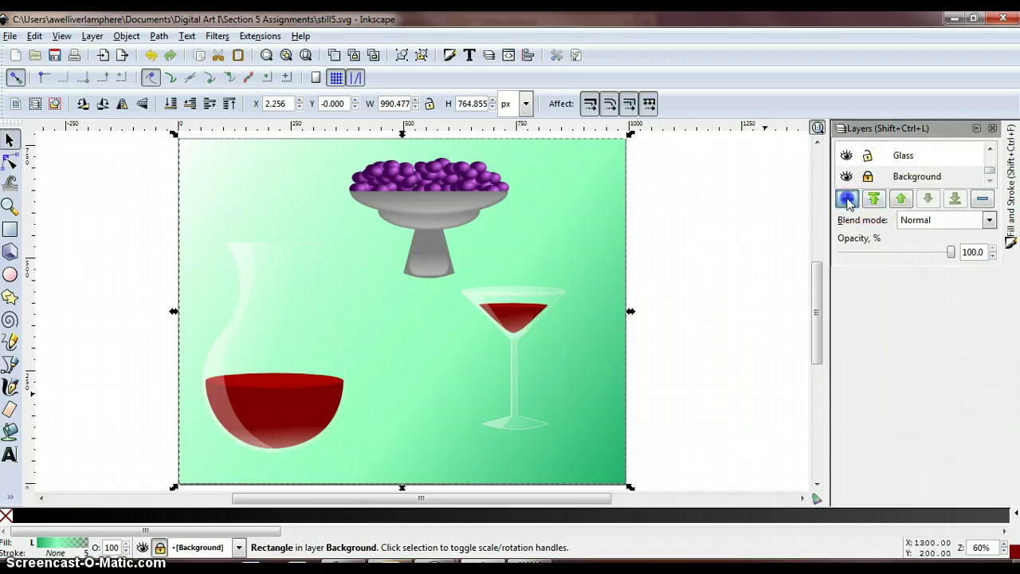
# Add a new layer named Shadows above the Background layer
pyautogui.click(848, 200)
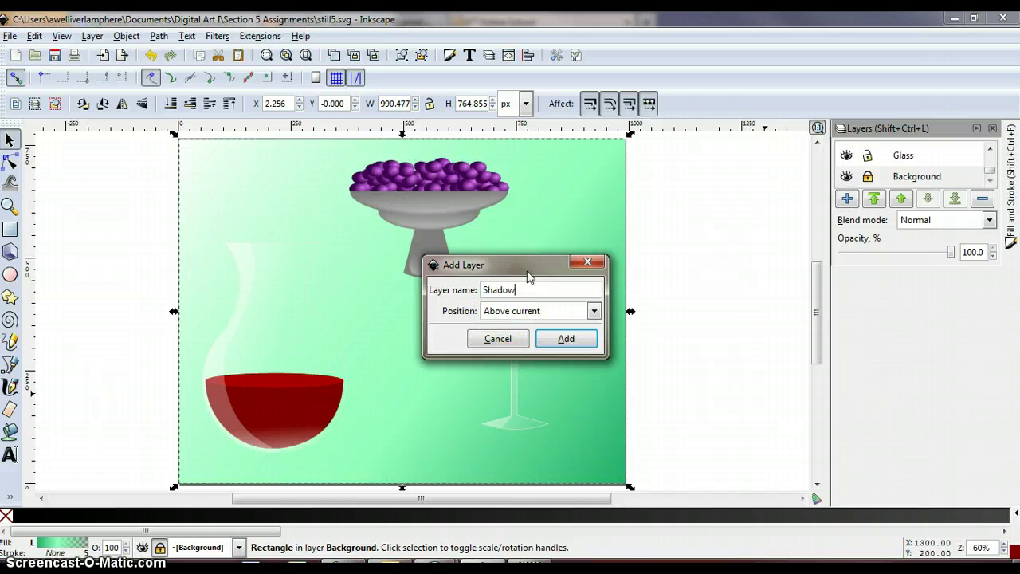
pyautogui.click(558, 343)
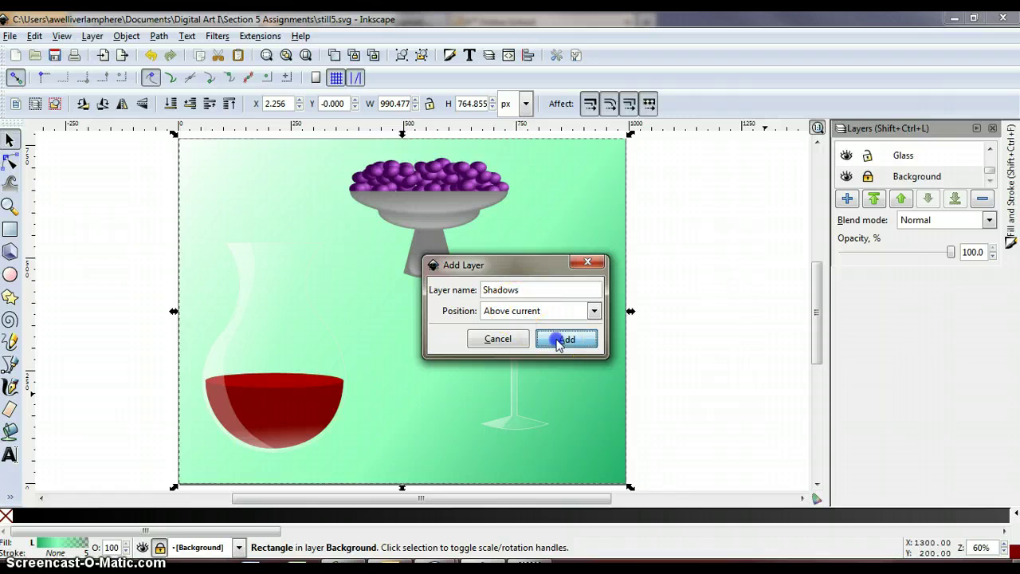
pyautogui.click(990, 181)
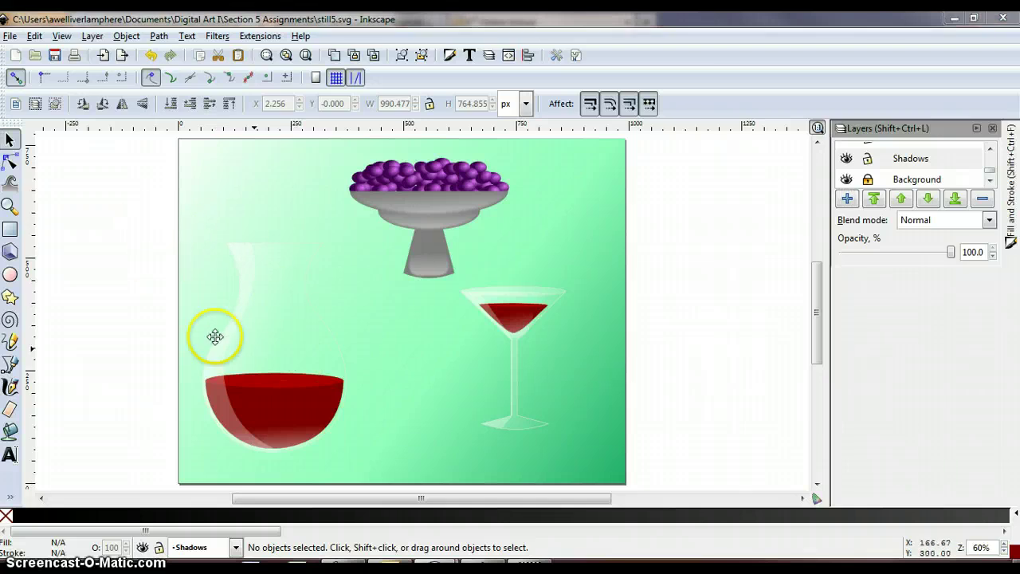
# Lock the Shadows, Glass and Bowl layers, leaving the Decanter layer unlocked
pyautogui.click(873, 158)
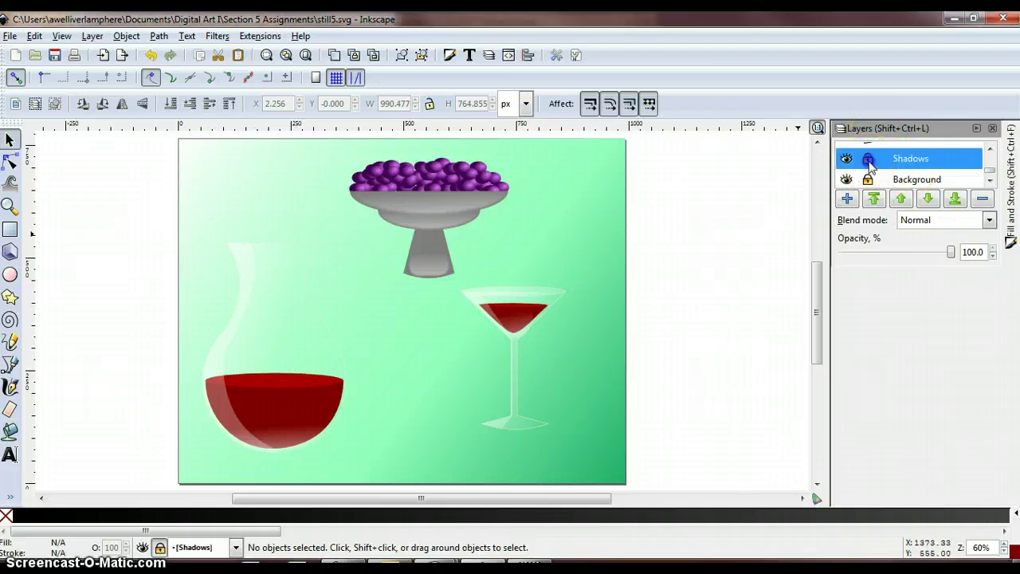
pyautogui.scroll(3, 987, 150)
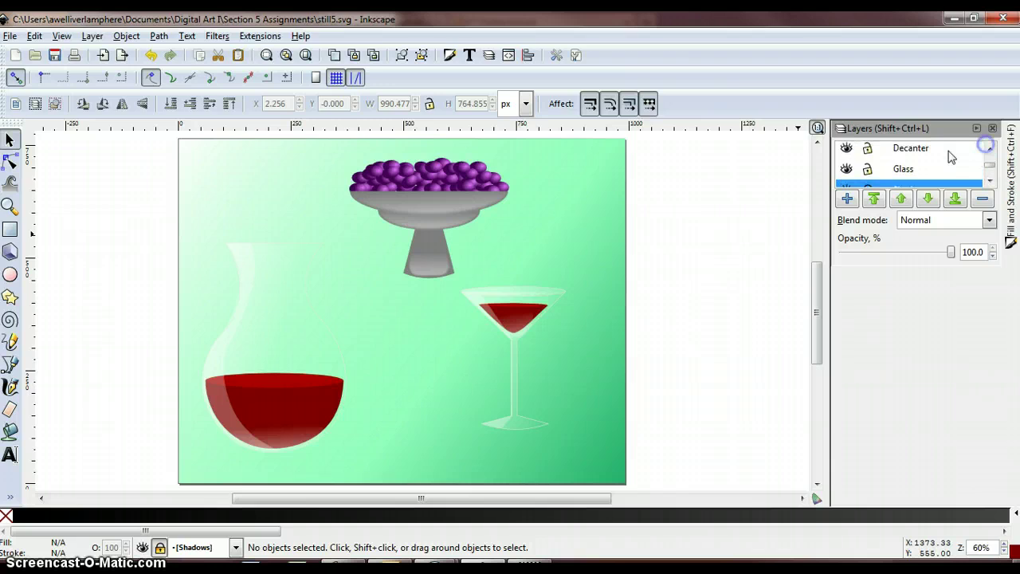
pyautogui.click(869, 169)
pyautogui.click(990, 148)
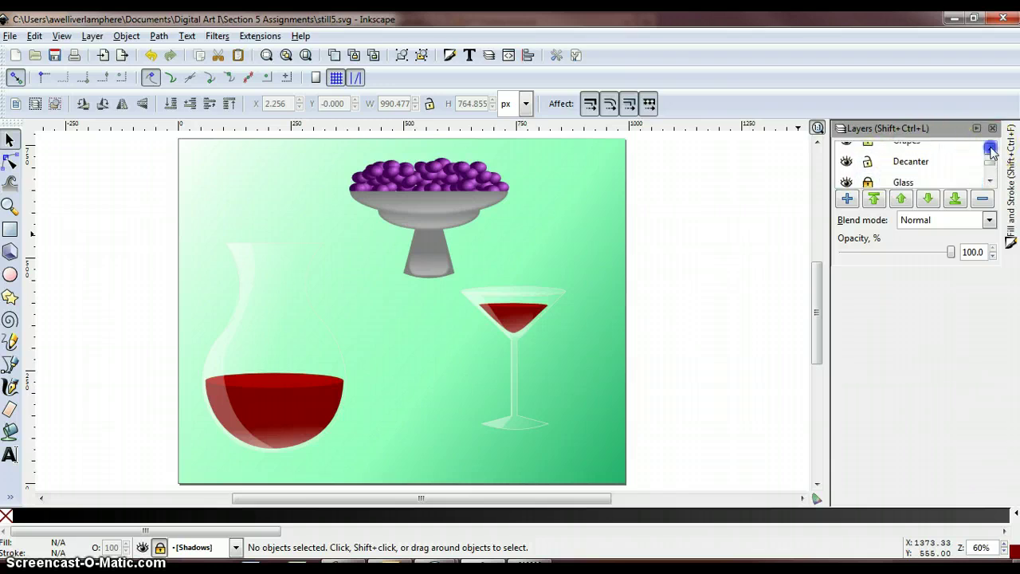
pyautogui.click(991, 150)
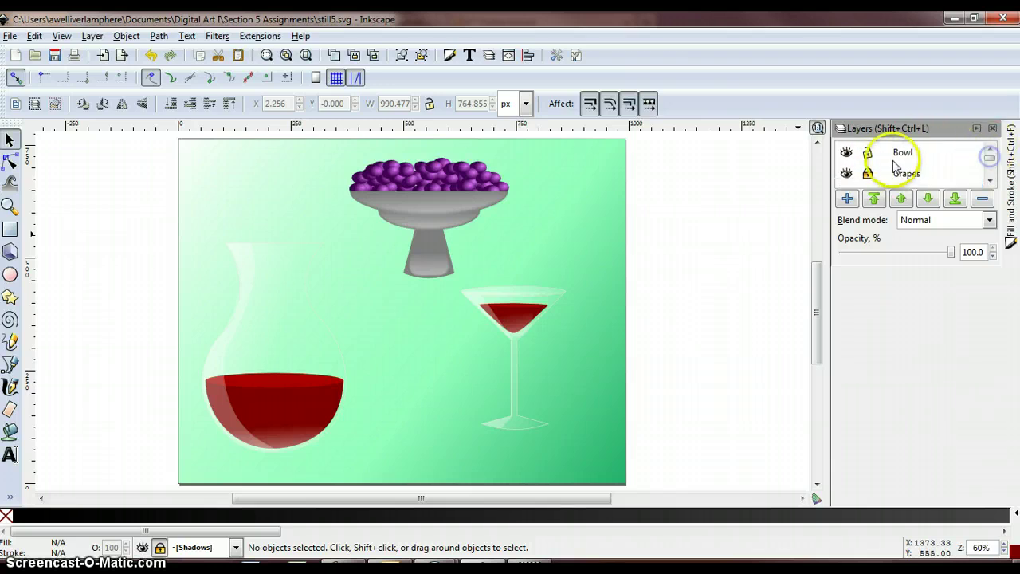
pyautogui.click(868, 153)
pyautogui.click(989, 181)
pyautogui.click(989, 181)
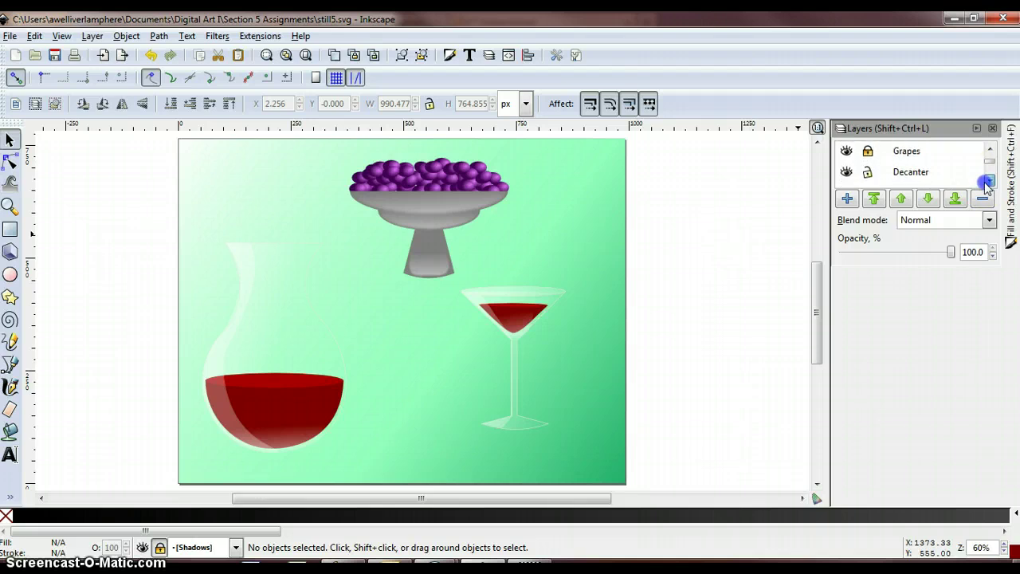
# Group all the decanter's objects and scale the group down to about 247 × 389 px, placed at about X 249, Y 80 px
pyautogui.moveTo(157, 220); pyautogui.dragTo(369, 478)
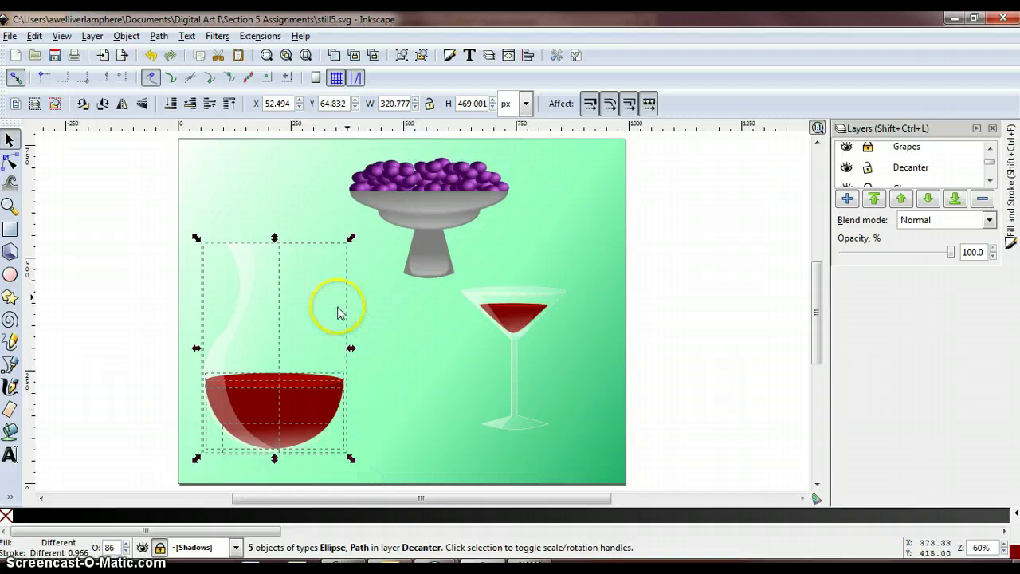
pyautogui.click(91, 35)
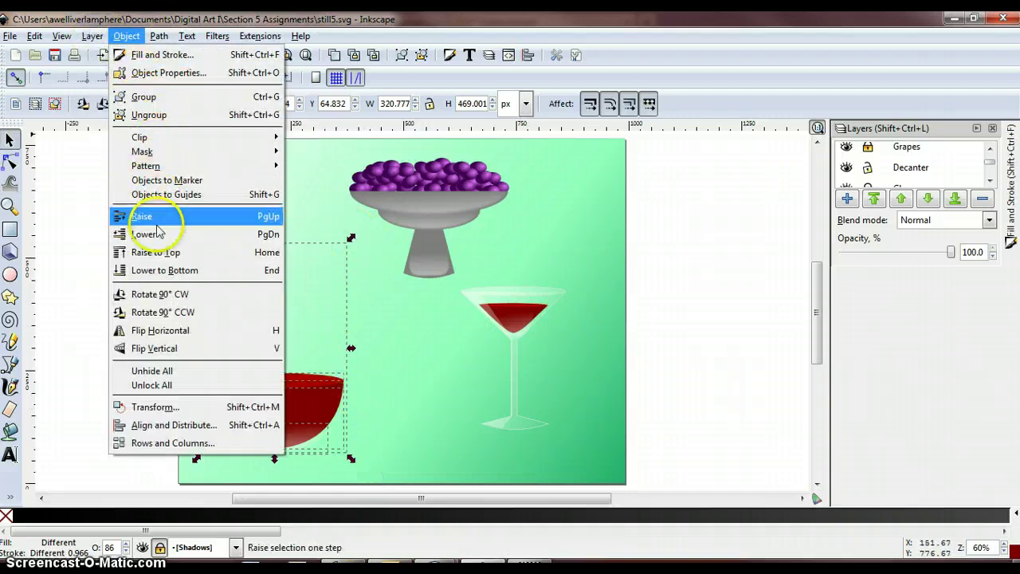
pyautogui.click(156, 103)
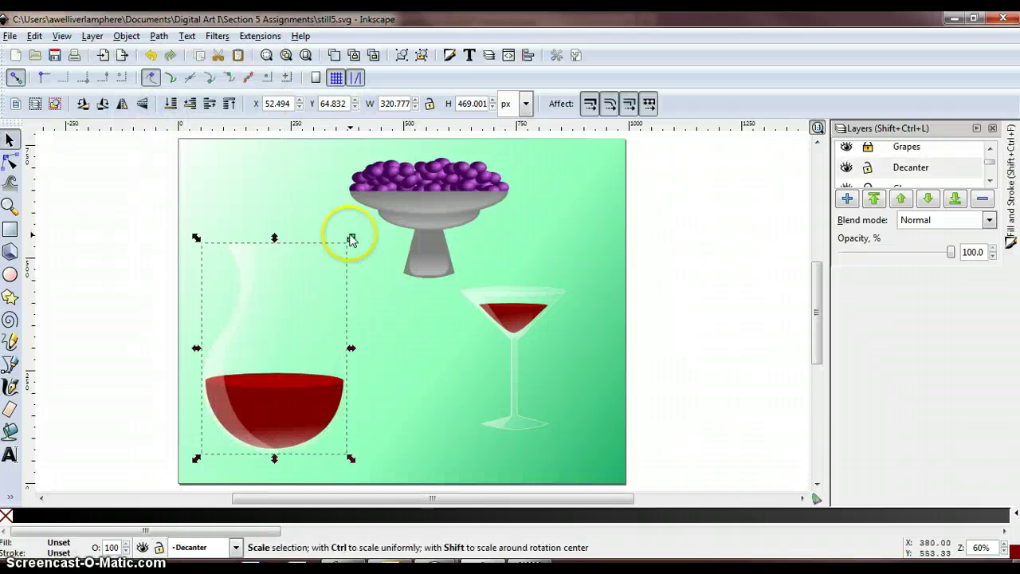
pyautogui.moveTo(352, 237); pyautogui.dragTo(317, 271)
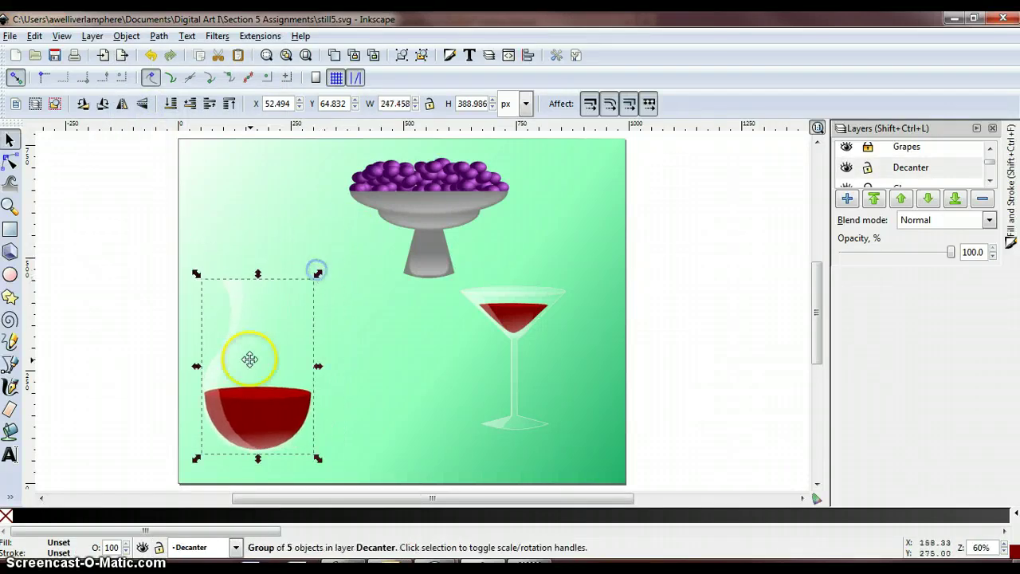
pyautogui.moveTo(250, 359); pyautogui.dragTo(341, 351)
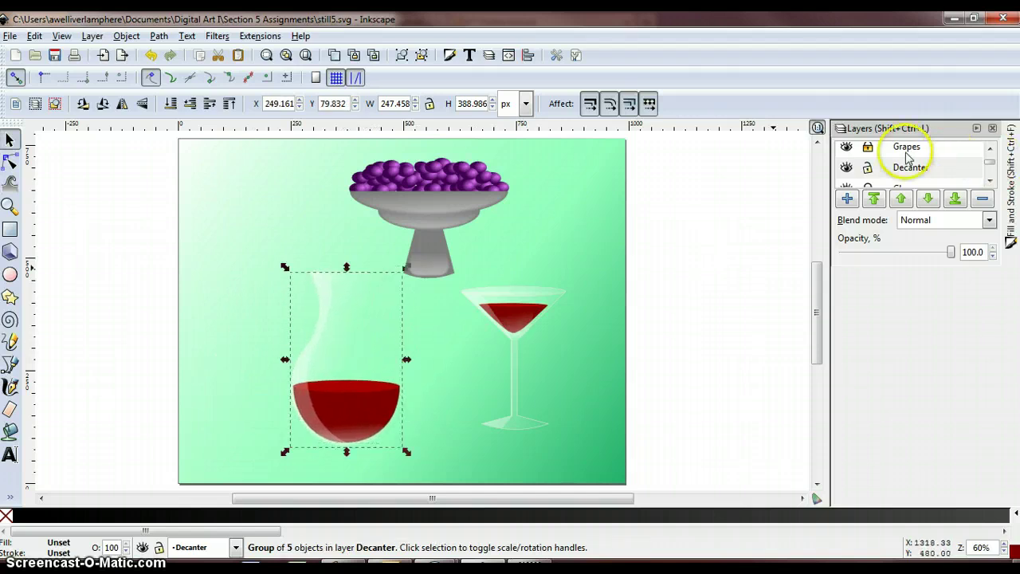
# Lock the Decanter layer and unlock the Glass layer
pyautogui.click(868, 167)
pyautogui.scroll(-1, 981, 153)
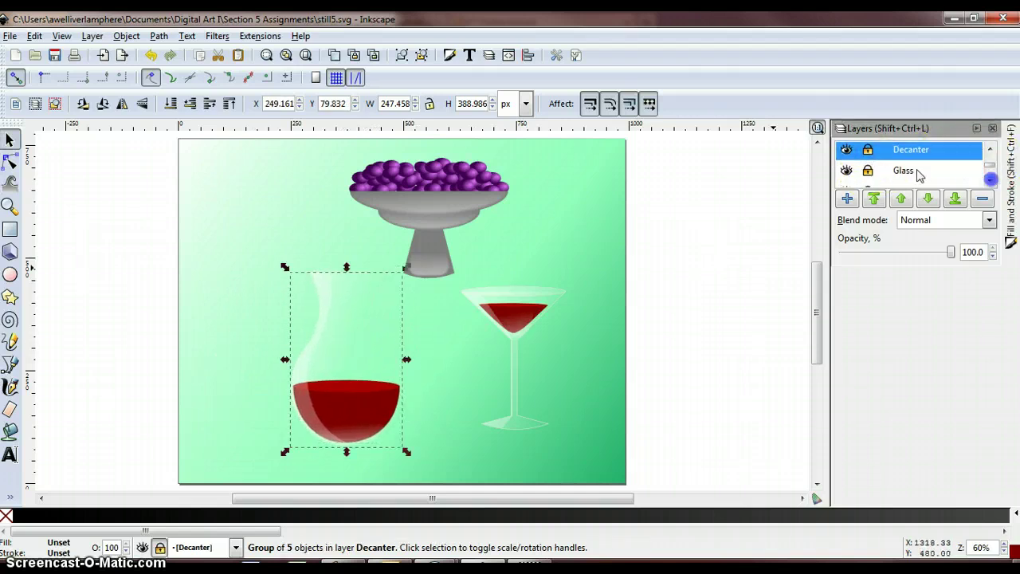
# Group all the martini glass's objects and scale the group down to about 185 × 251 px, placed at about X 764, Y 170 px
pyautogui.moveTo(588, 437); pyautogui.dragTo(445, 263)
pyautogui.click(126, 36)
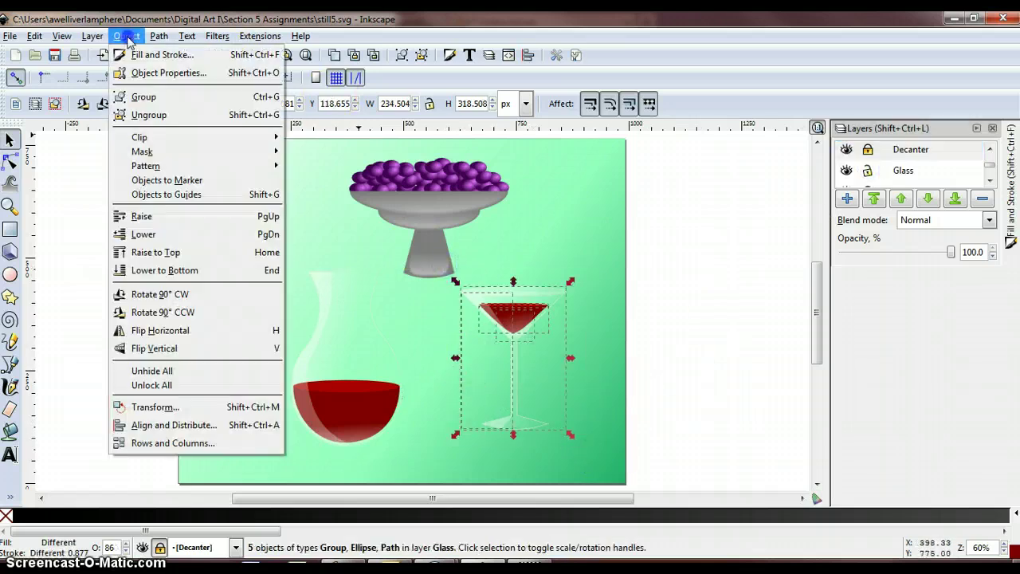
pyautogui.click(135, 95)
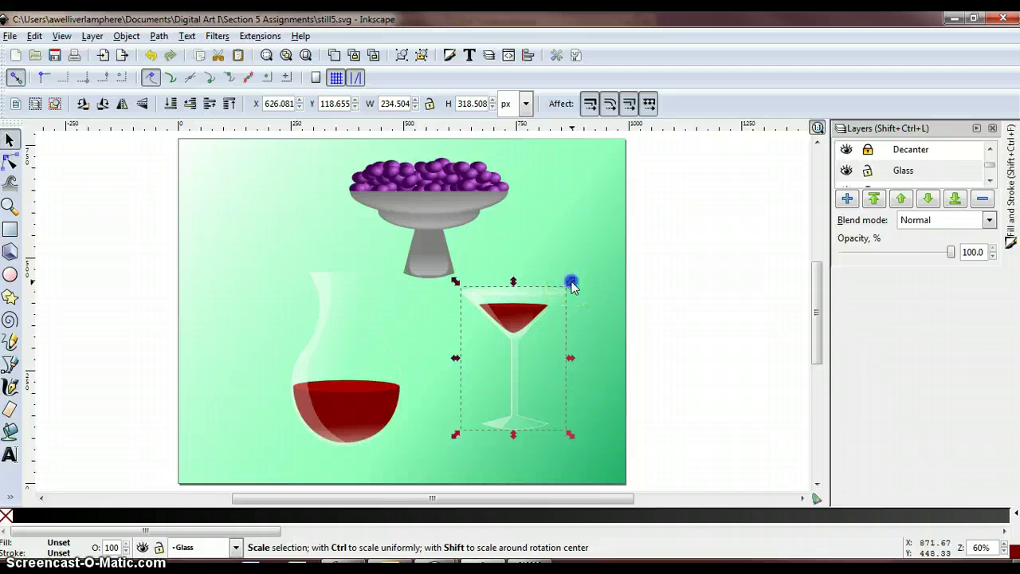
pyautogui.moveTo(570, 282); pyautogui.dragTo(548, 303)
pyautogui.moveTo(499, 343); pyautogui.dragTo(563, 321)
# Move the decanter group beneath the bowl to about X 429, Y 161 px, and lock the Decanter and Glass layers
pyautogui.moveTo(365, 353); pyautogui.dragTo(403, 351)
pyautogui.click(873, 169)
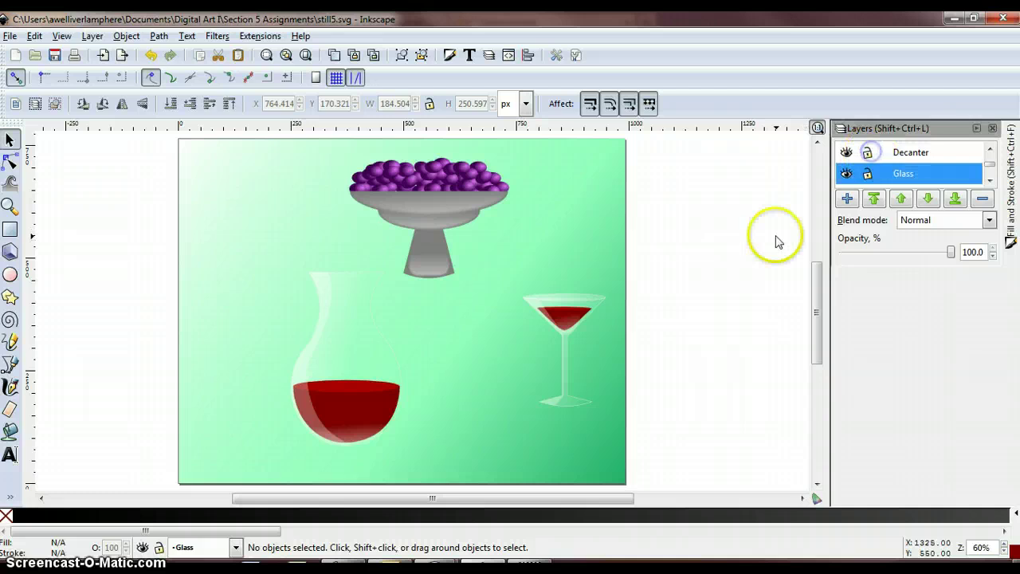
pyautogui.moveTo(362, 379); pyautogui.dragTo(432, 342)
pyautogui.press('Escape')
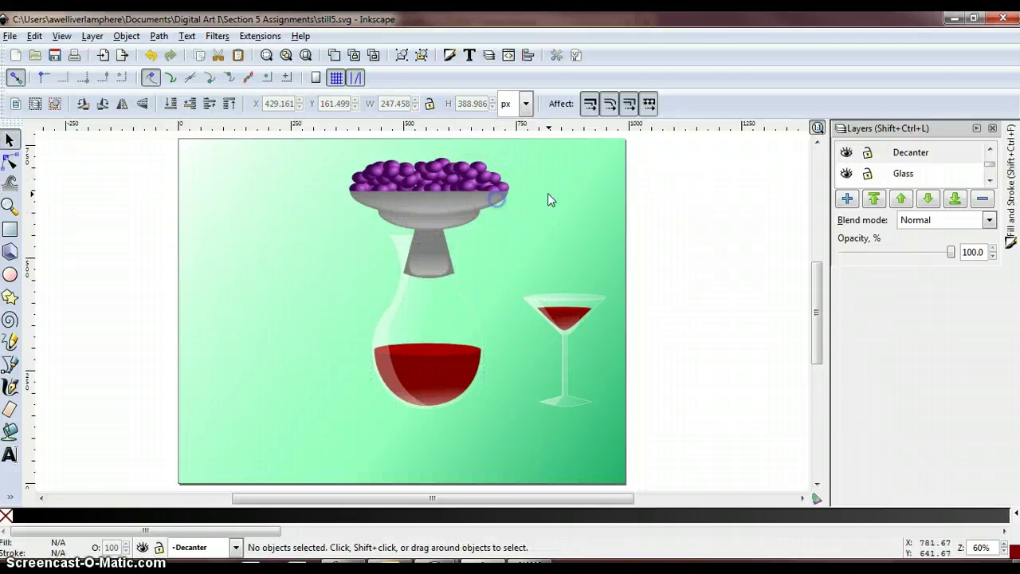
pyautogui.click(869, 155)
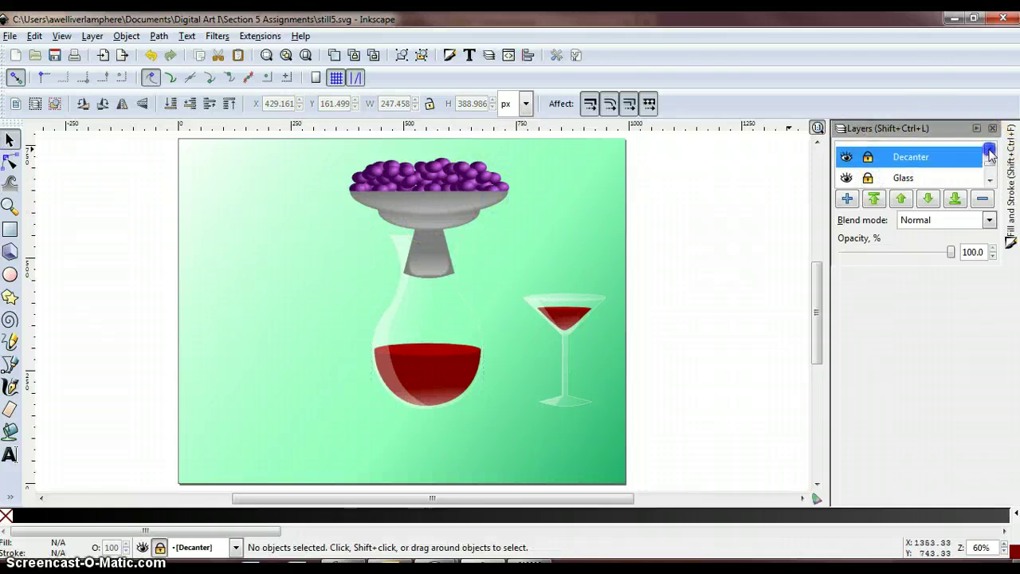
# Unlock the Grapes layer and group all the grapes into one object
pyautogui.scroll(1, 924, 159)
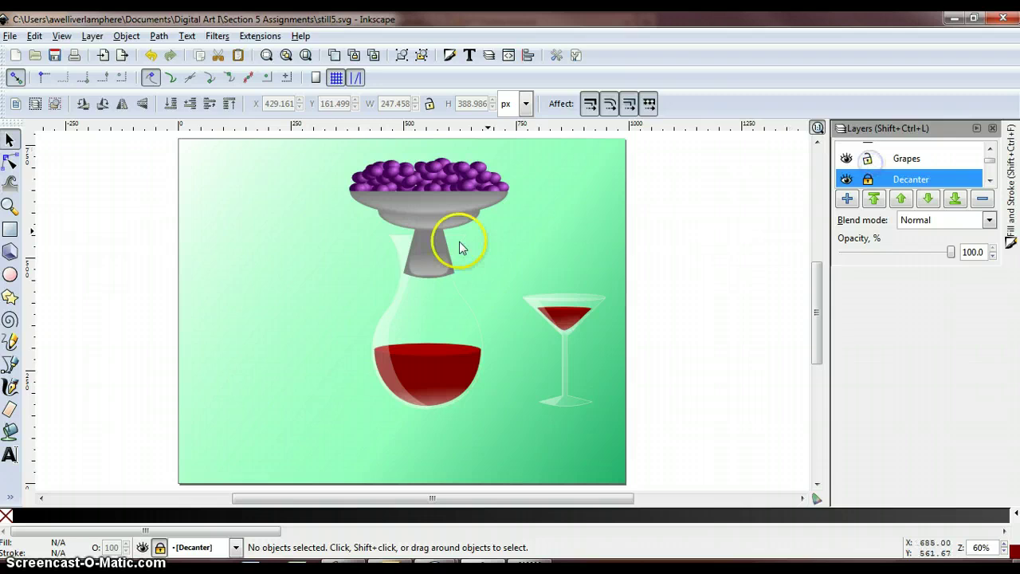
pyautogui.moveTo(313, 151); pyautogui.dragTo(545, 300)
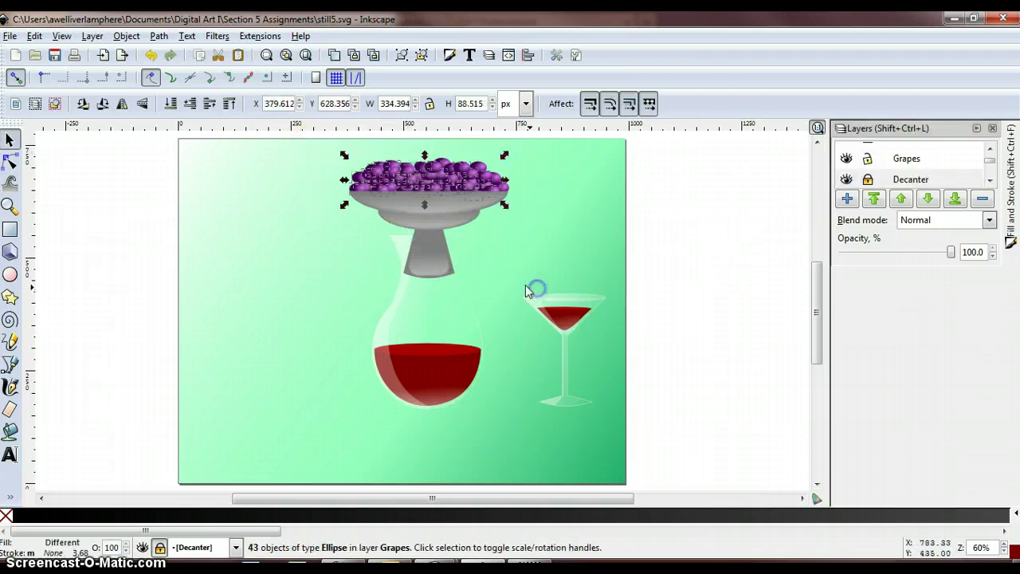
pyautogui.click(126, 36)
pyautogui.click(143, 102)
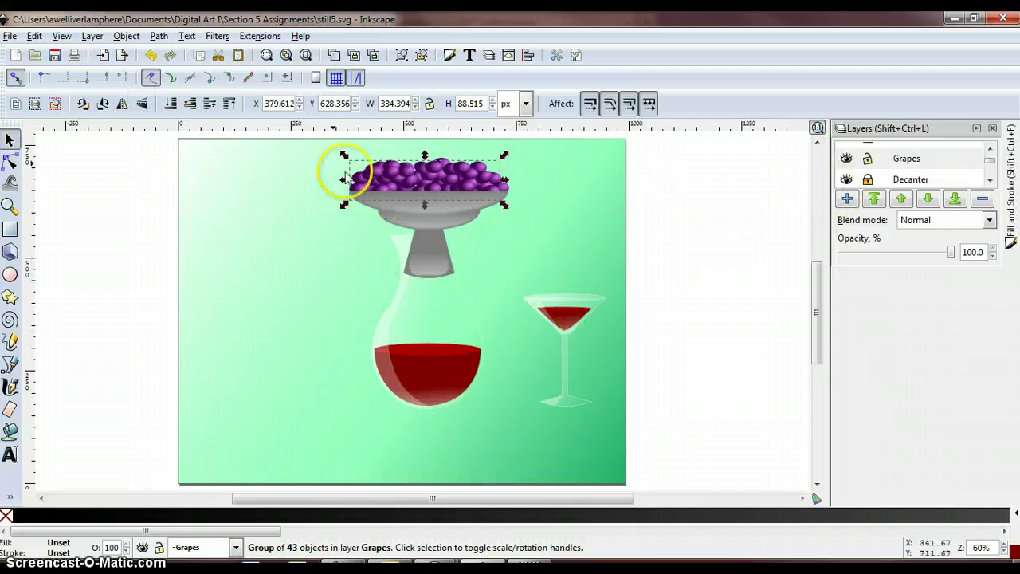
# Unlock the Bowl layer and group the bowl's shapes together with the grapes group
pyautogui.moveTo(308, 144); pyautogui.dragTo(593, 332)
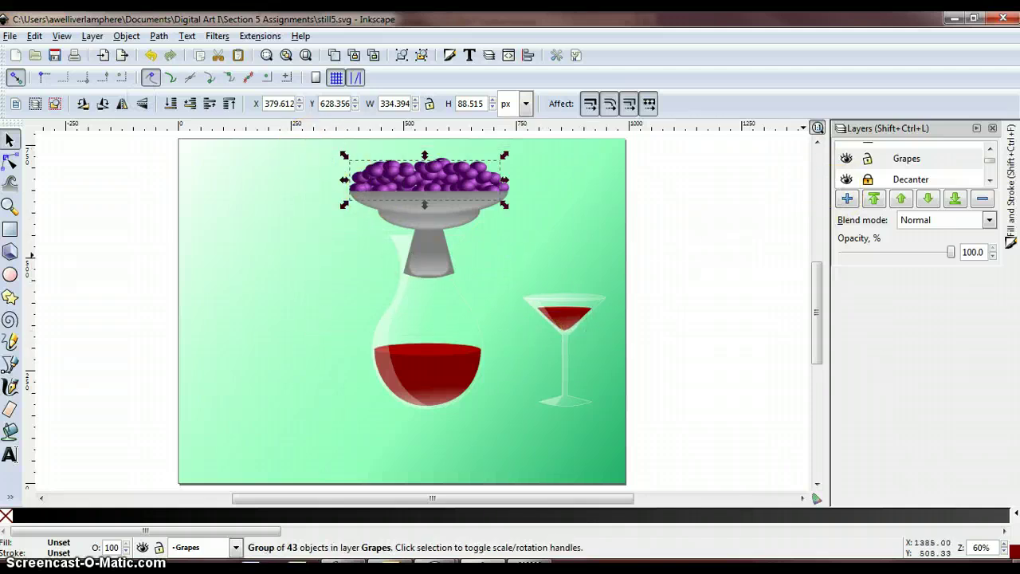
pyautogui.click(990, 149)
pyautogui.click(868, 153)
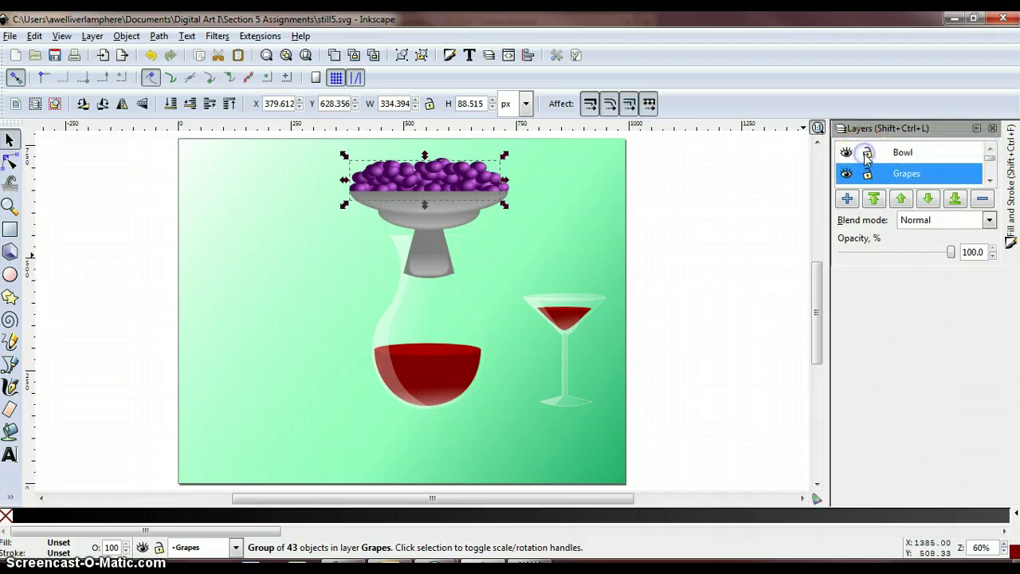
pyautogui.moveTo(308, 142); pyautogui.dragTo(570, 311)
pyautogui.click(126, 36)
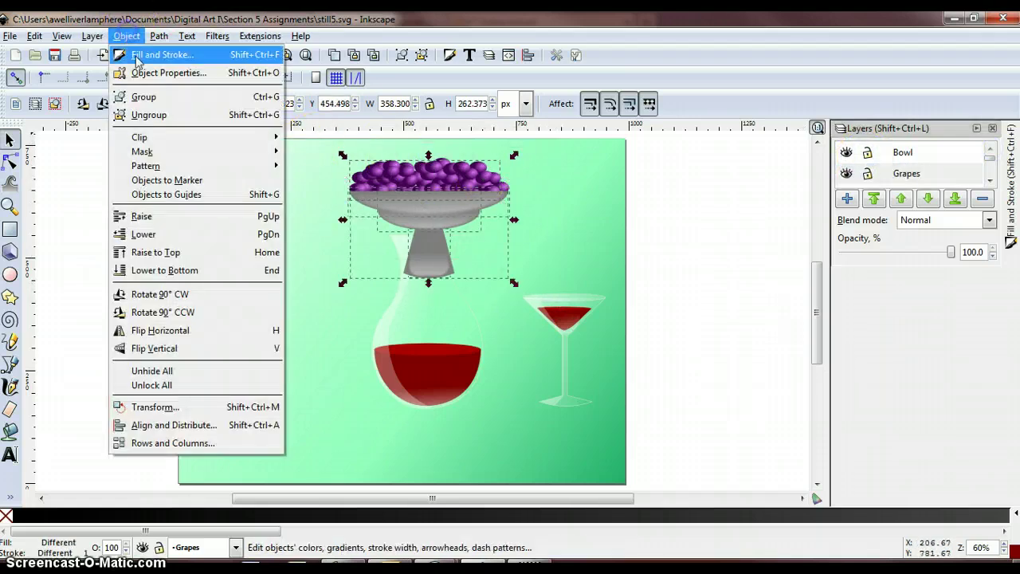
pyautogui.click(145, 97)
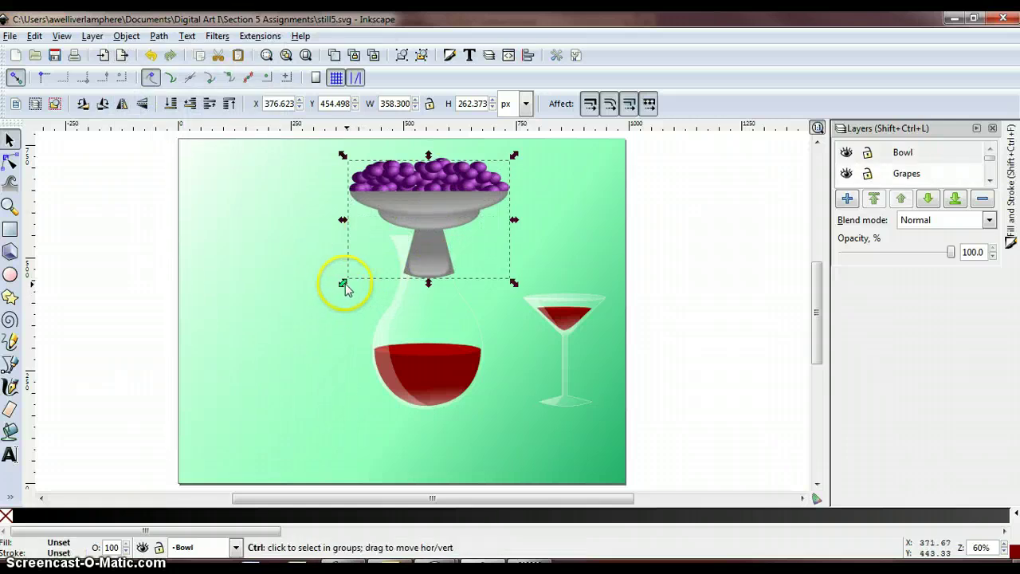
# Enlarge the fruit bowl group to about 415 × 336 px beside the decanter, and shift the decanter to about X 449, Y 160 px
pyautogui.moveTo(344, 284); pyautogui.dragTo(319, 308)
pyautogui.moveTo(398, 237); pyautogui.dragTo(290, 321)
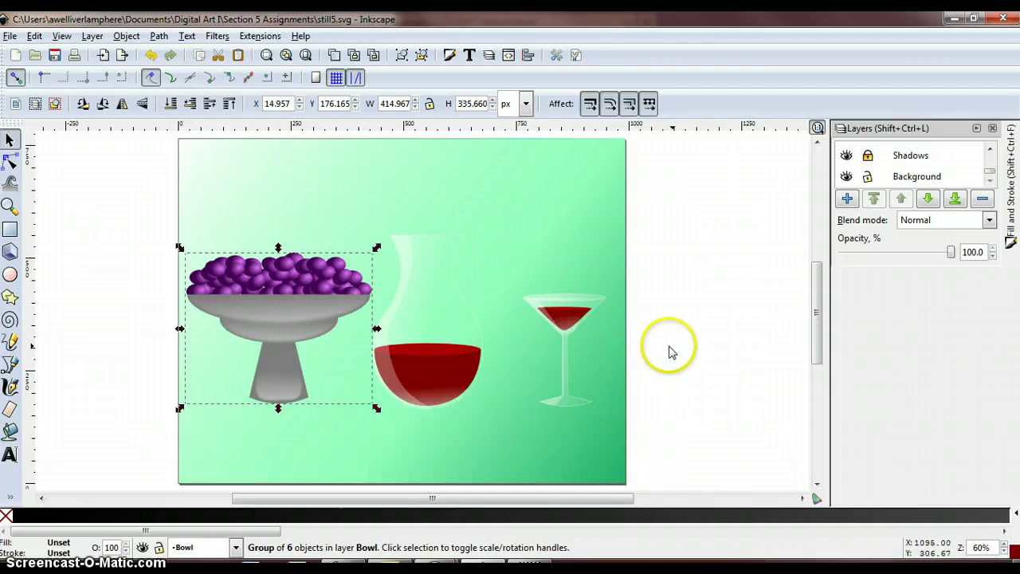
pyautogui.moveTo(442, 332); pyautogui.dragTo(451, 332)
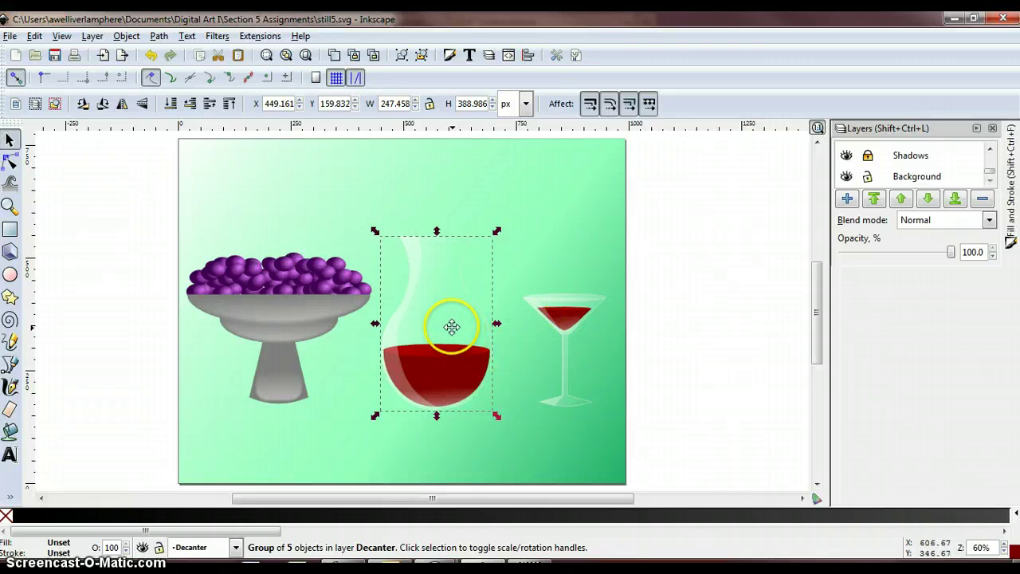
# Scale the fruit bowl group down to about 361 × 292 px and place it at about X 27, Y 169 px
pyautogui.click(308, 309)
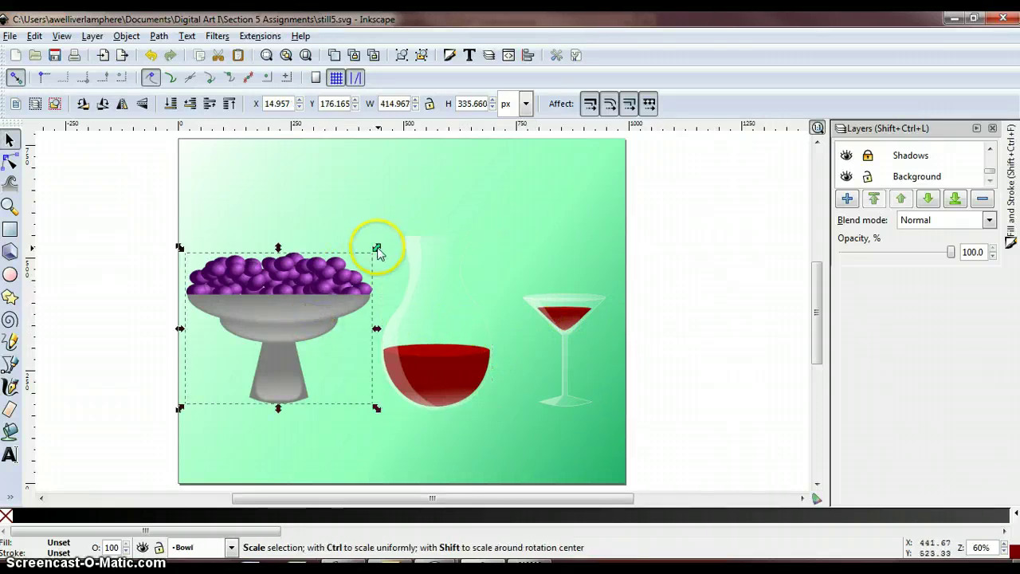
pyautogui.moveTo(378, 250); pyautogui.dragTo(353, 267)
pyautogui.click(353, 267)
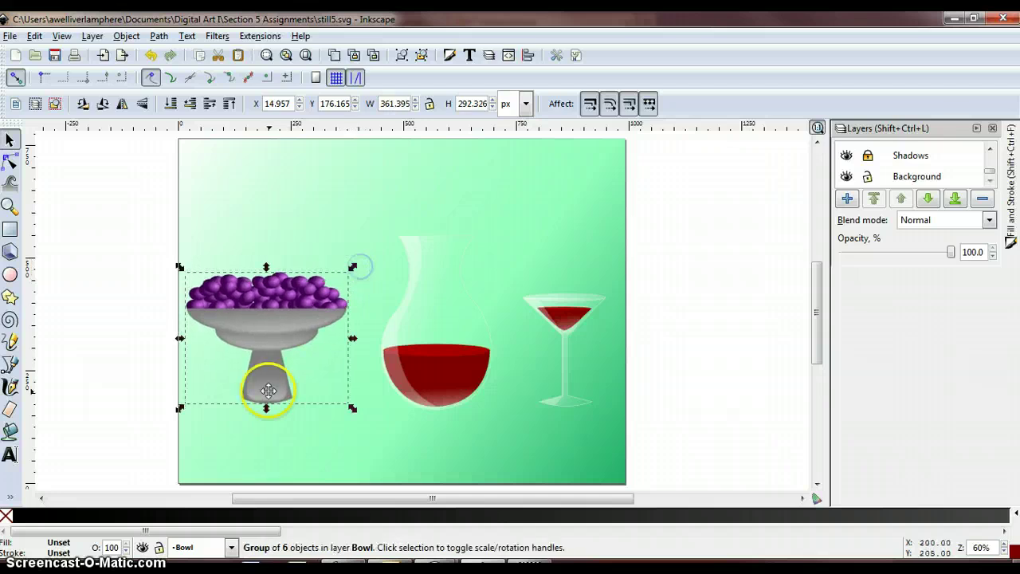
pyautogui.moveTo(282, 332); pyautogui.dragTo(288, 335)
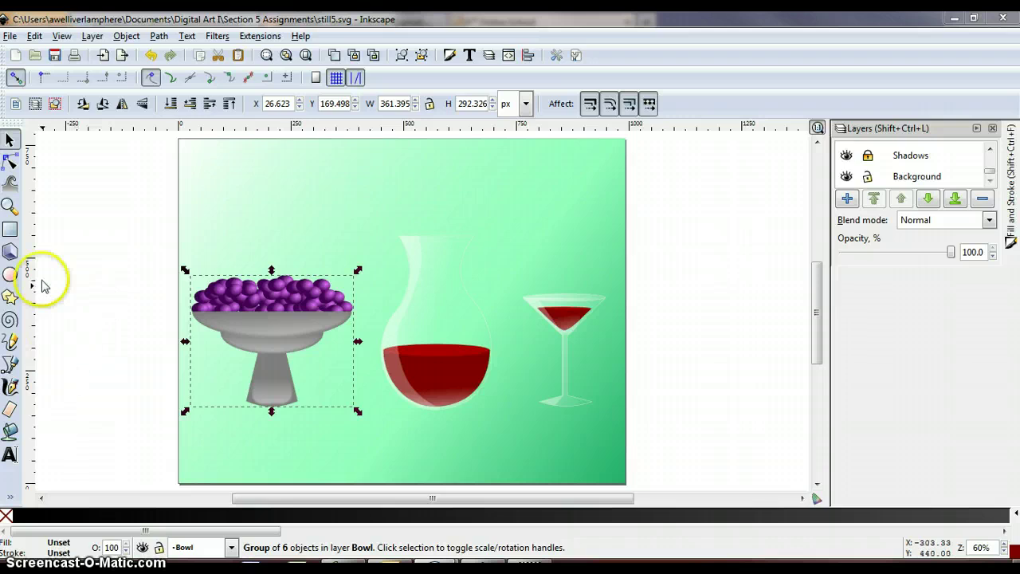
# Draw a flat ellipse about 308 × 30 px extending right from the bowl's base, and put it on the Shadows layer
pyautogui.click(10, 274)
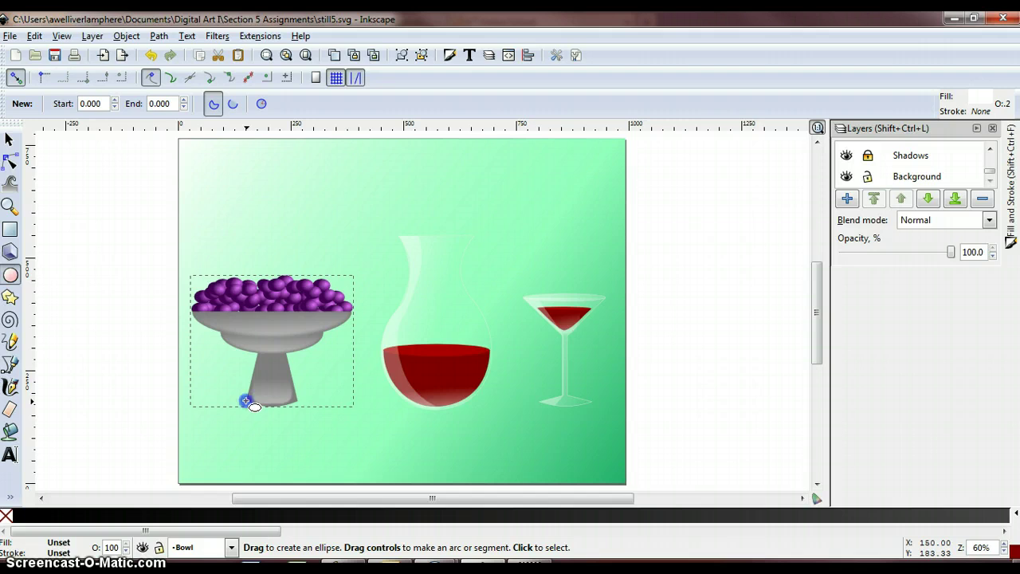
pyautogui.moveTo(246, 400); pyautogui.dragTo(317, 415)
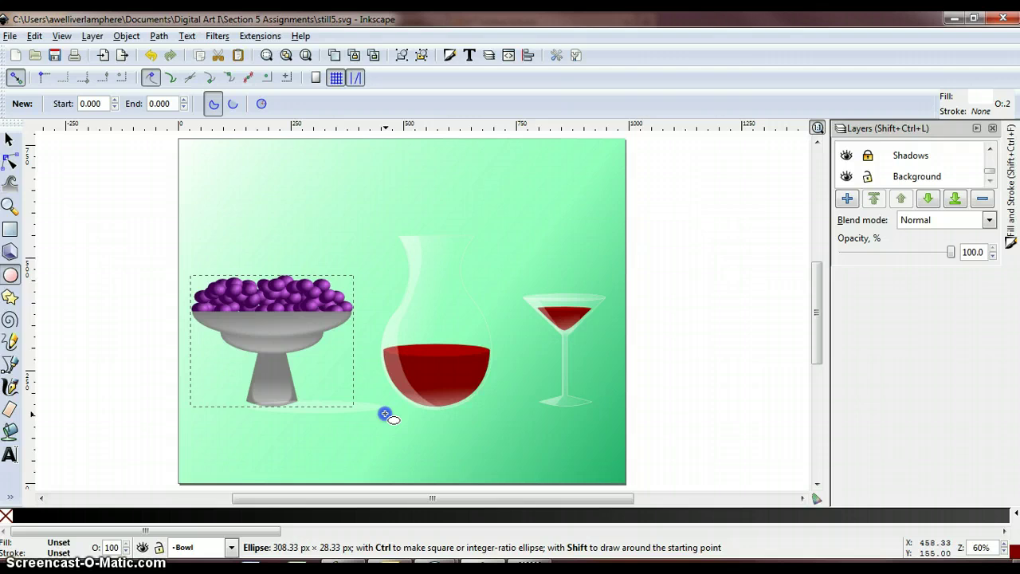
pyautogui.moveTo(386, 416); pyautogui.dragTo(386, 416)
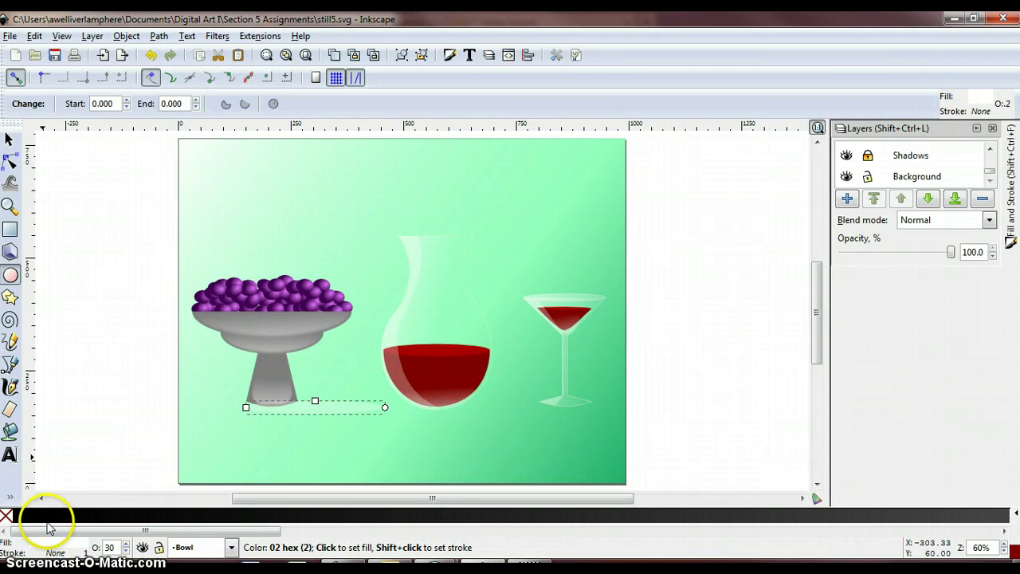
pyautogui.press('s')
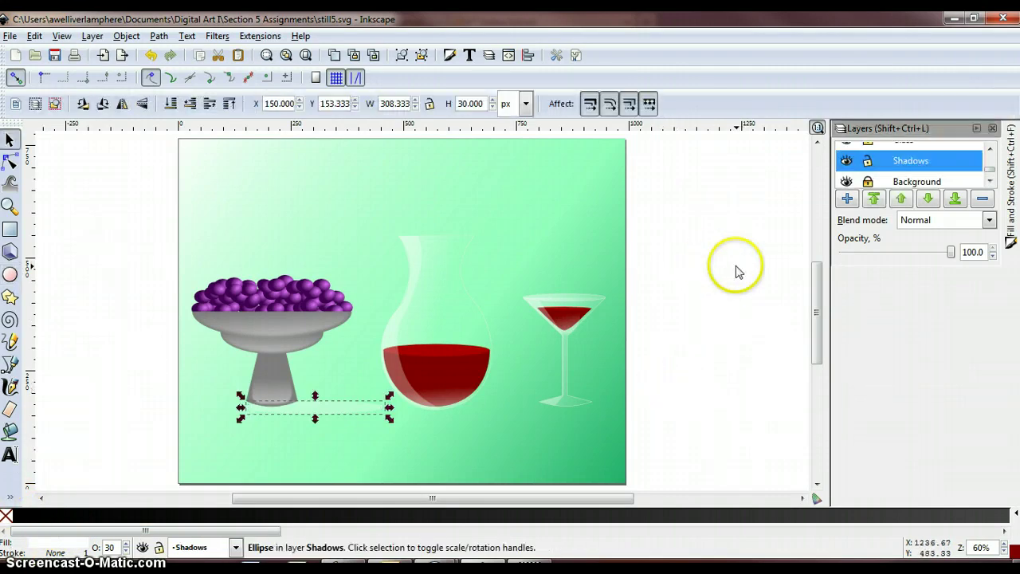
# Fill the shadow ellipse with solid black, keeping it without a stroke
pyautogui.click(1014, 206)
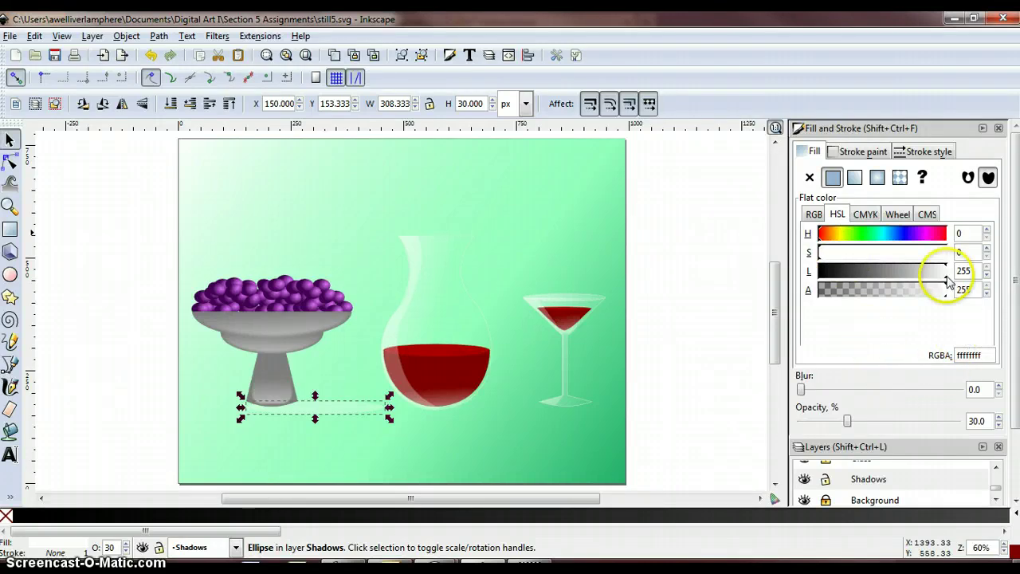
pyautogui.moveTo(948, 279); pyautogui.dragTo(813, 275)
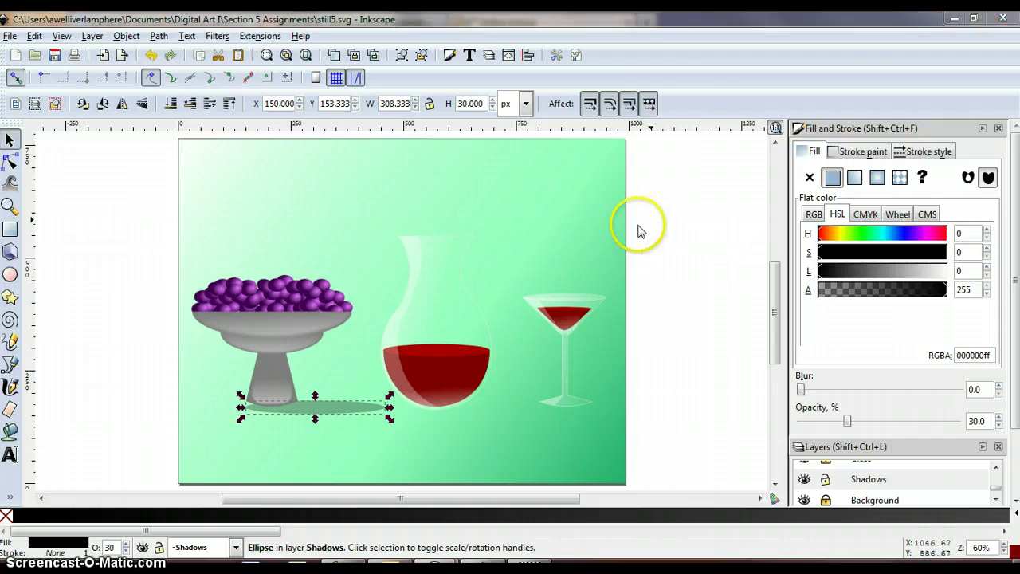
pyautogui.click(860, 152)
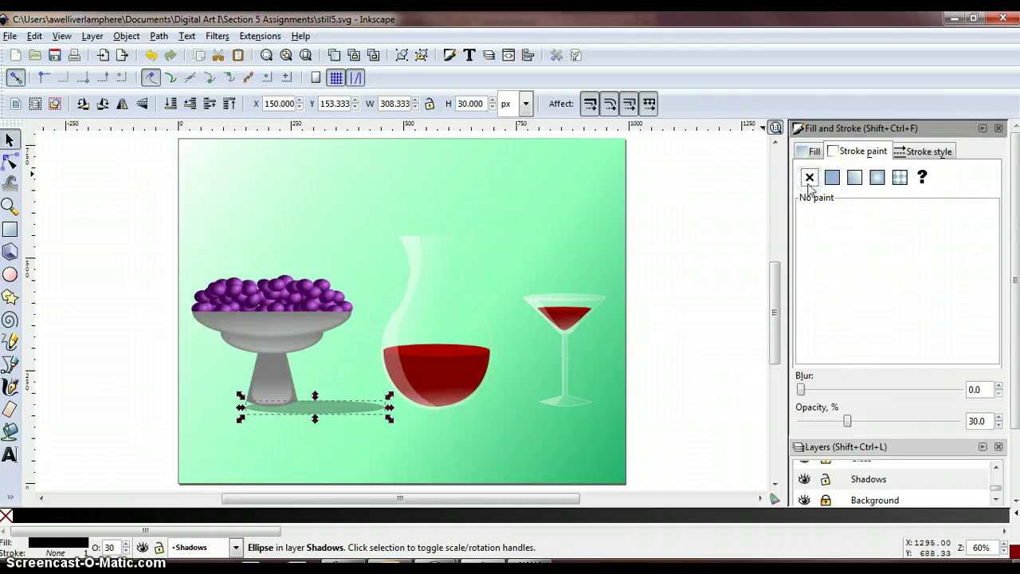
pyautogui.click(815, 151)
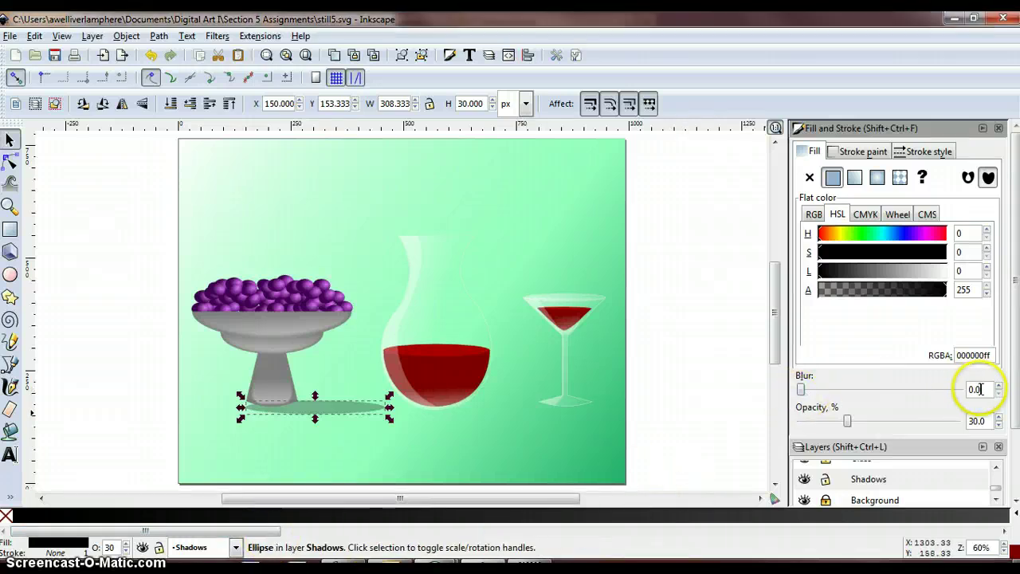
# Set the shadow ellipse's blur to 7 and its opacity to 50%
pyautogui.press('Return')
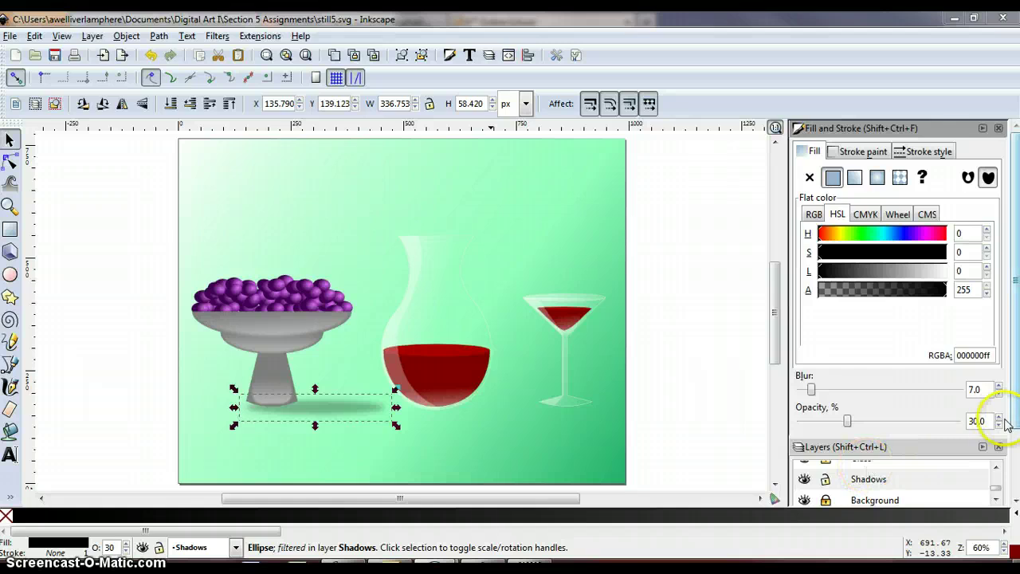
pyautogui.doubleClick(977, 420)
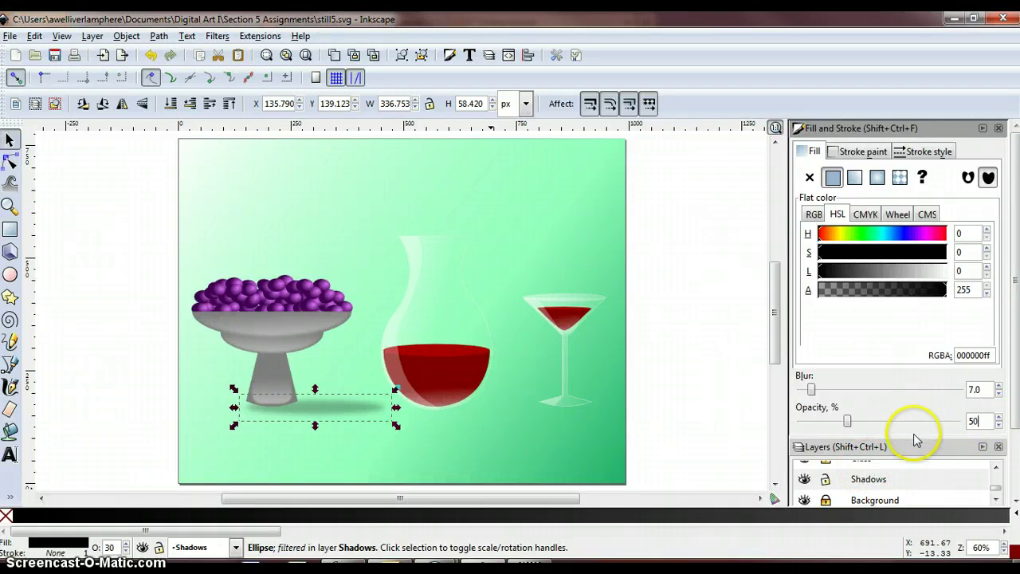
pyautogui.press('Return')
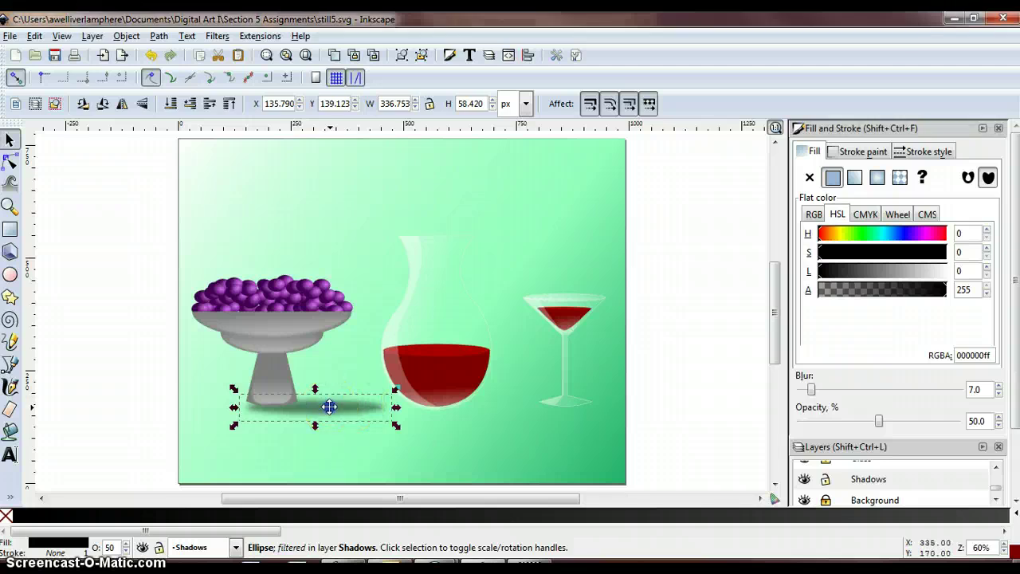
# Move the bowl's shadow up to about X 134, Y 154 px, and unlock the Glass and Decanter layers
pyautogui.moveTo(332, 406); pyautogui.dragTo(328, 397)
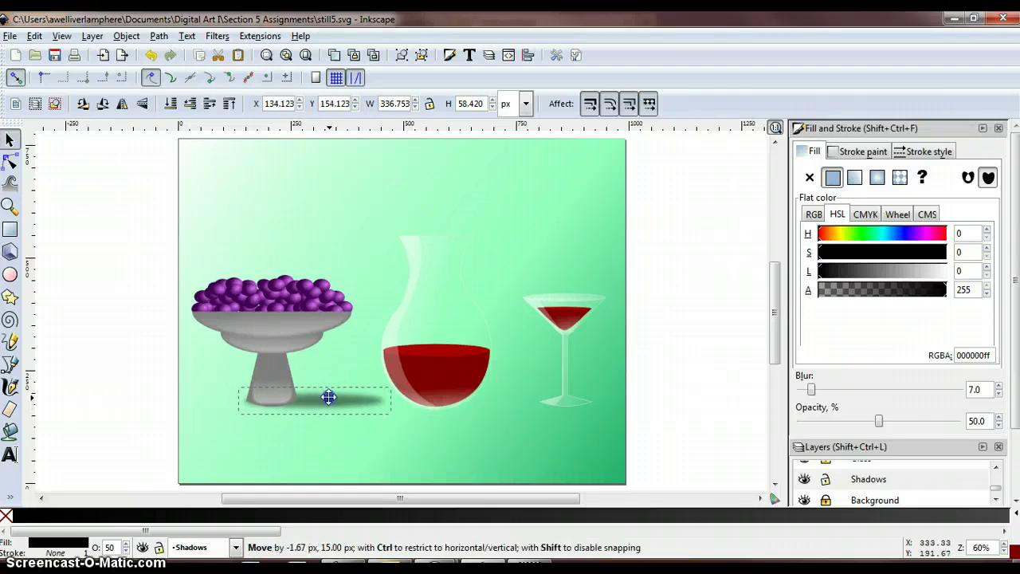
pyautogui.click(490, 426)
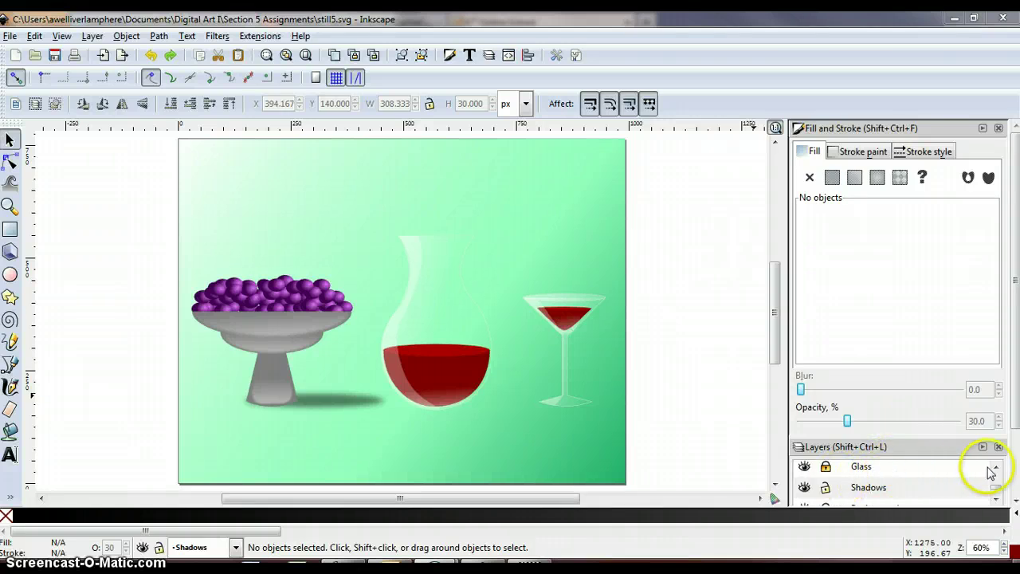
pyautogui.scroll(1, 996, 474)
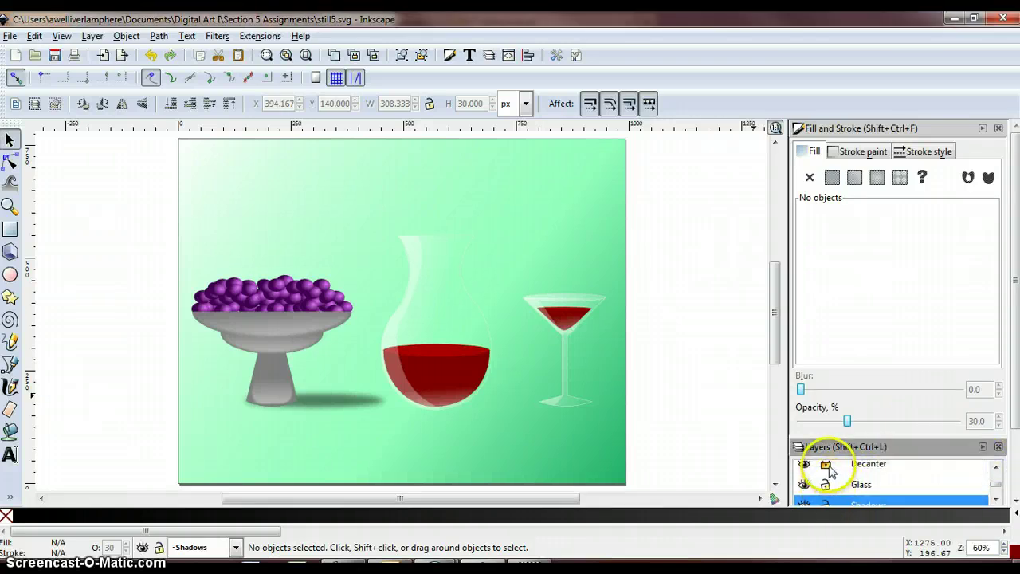
# Place copies of the bowl's shadow under the decanter at about X 502, Y 144 px and under the martini glass at about X 688, Y 151 px
pyautogui.click(331, 403)
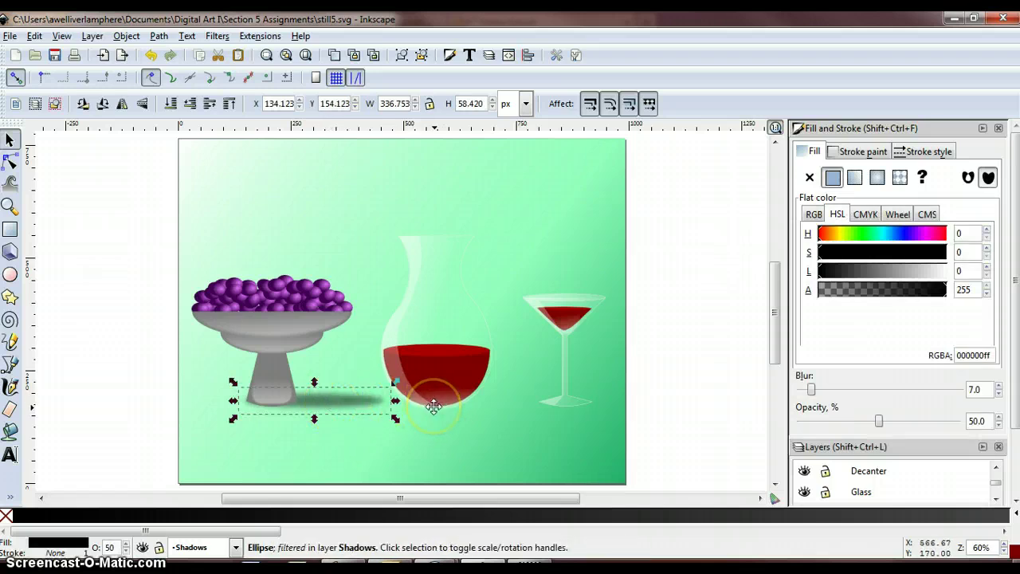
pyautogui.moveTo(433, 407); pyautogui.dragTo(435, 406)
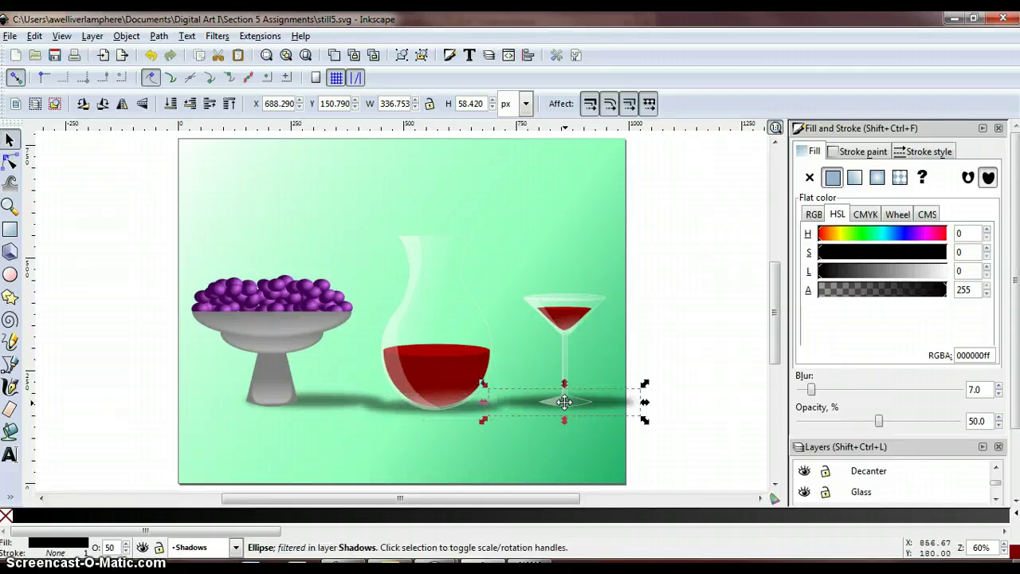
pyautogui.moveTo(446, 416); pyautogui.dragTo(385, 410)
pyautogui.moveTo(396, 408); pyautogui.dragTo(442, 408)
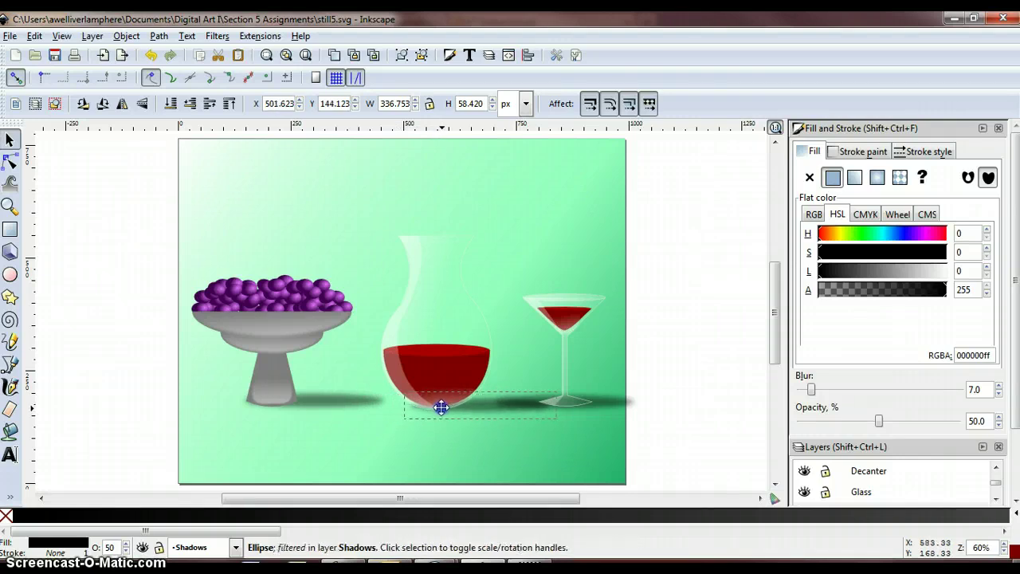
# Shrink the martini glass's shadow to about 203 × 35 px and the decanter's shadow to about 282 × 52 px, aligned with their bases
pyautogui.moveTo(560, 409); pyautogui.dragTo(580, 416)
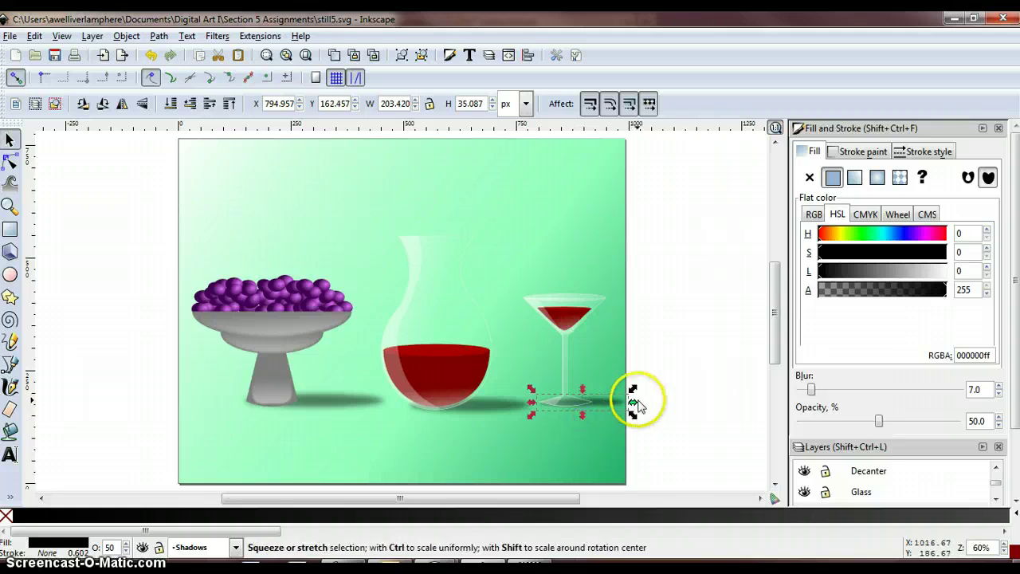
pyautogui.click(496, 405)
pyautogui.moveTo(468, 424); pyautogui.dragTo(472, 422)
pyautogui.moveTo(400, 405); pyautogui.dragTo(403, 405)
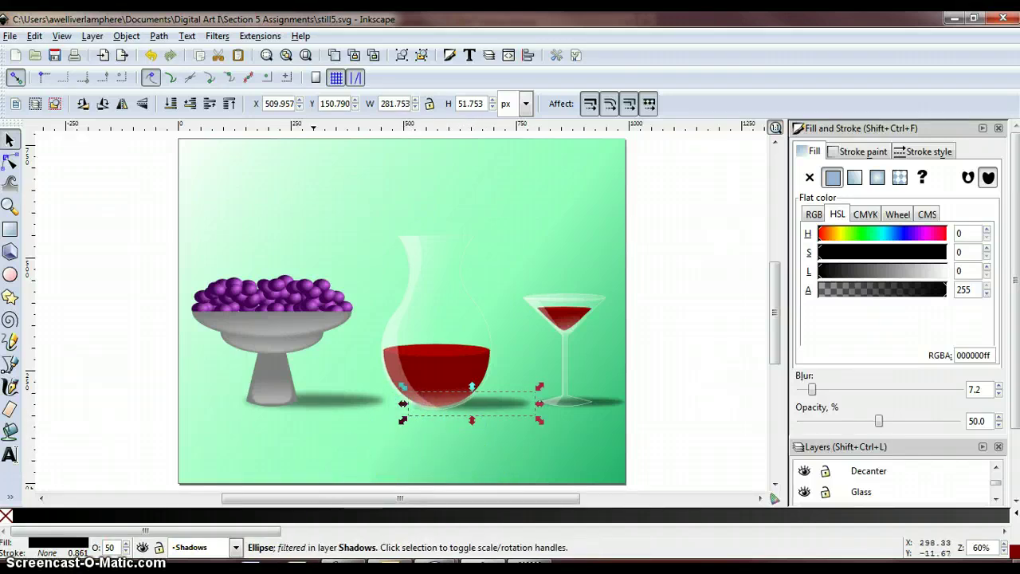
pyautogui.moveTo(592, 417); pyautogui.dragTo(604, 403)
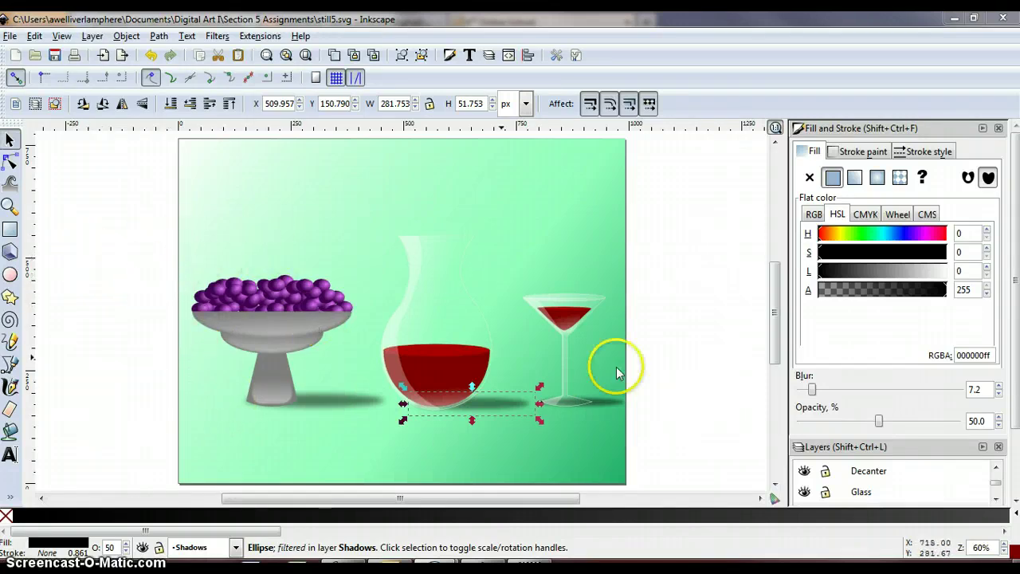
pyautogui.click(665, 426)
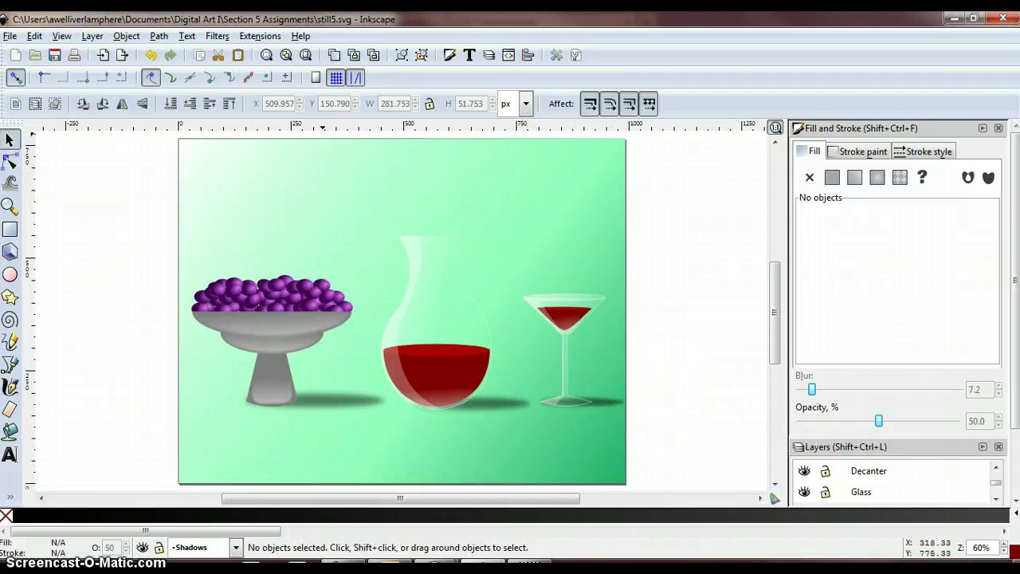
# Save the finished still-life drawing
pyautogui.click(11, 36)
pyautogui.click(28, 119)
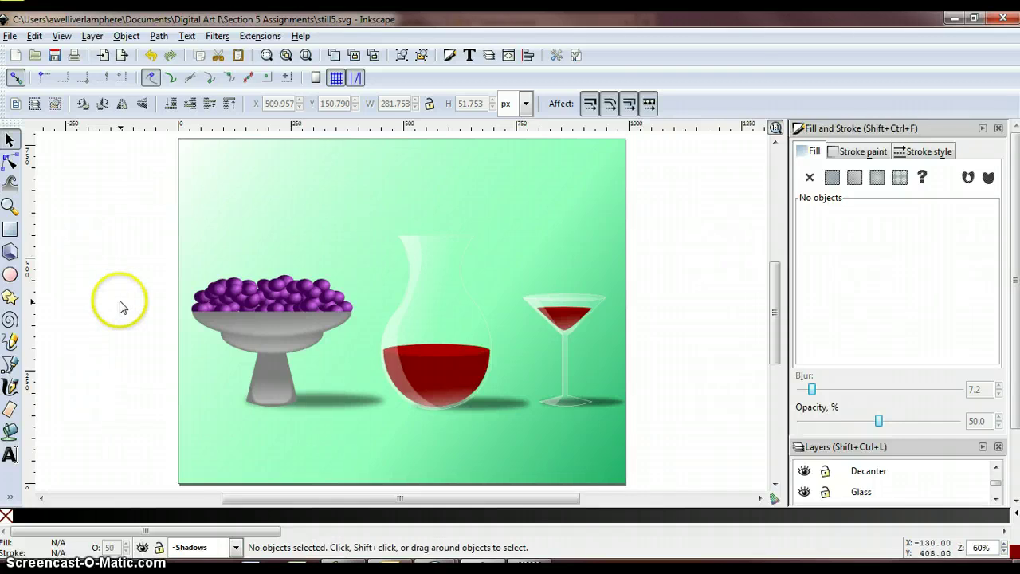
pyautogui.rightClick(89, 343)
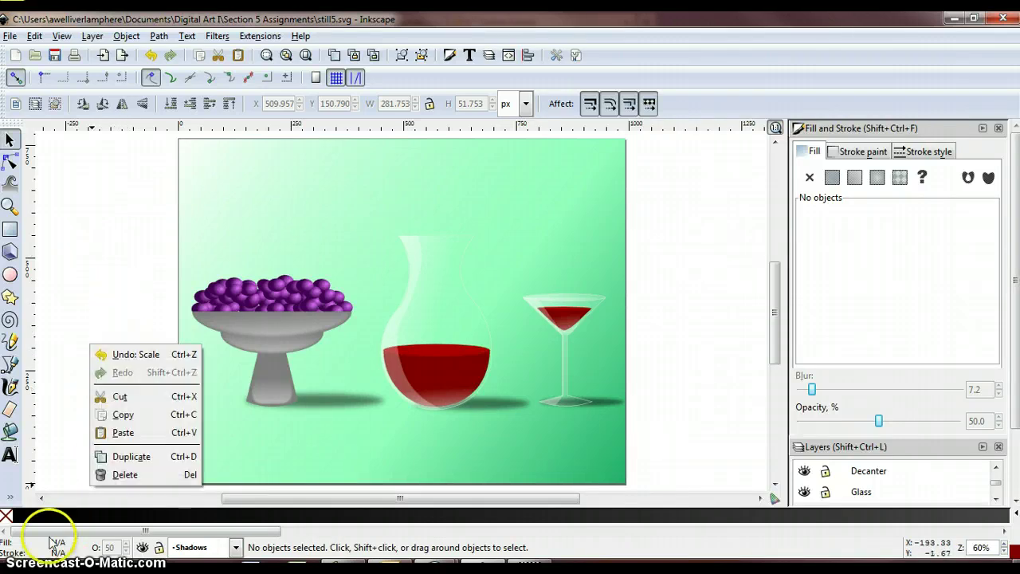
pyautogui.click(56, 459)
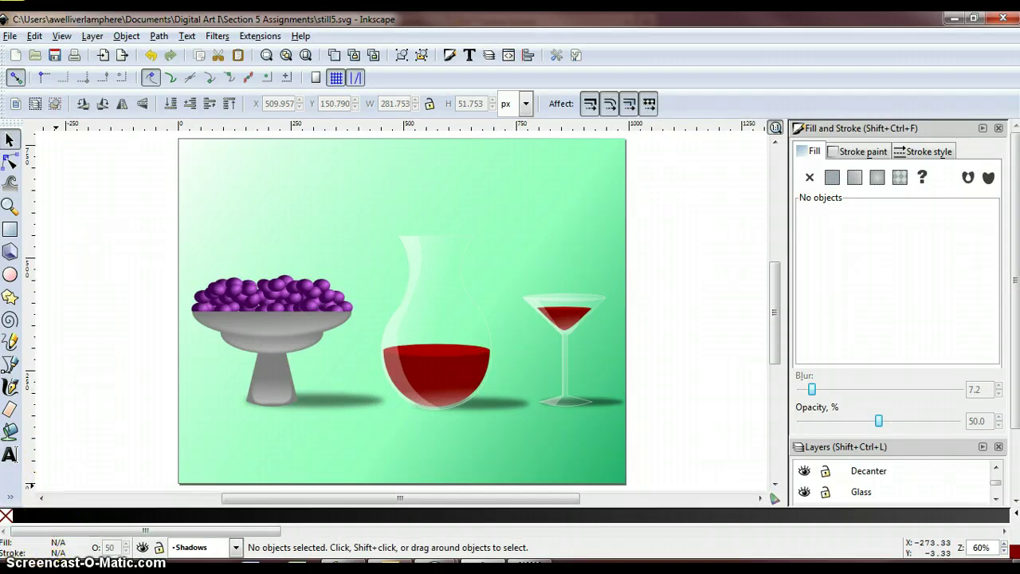